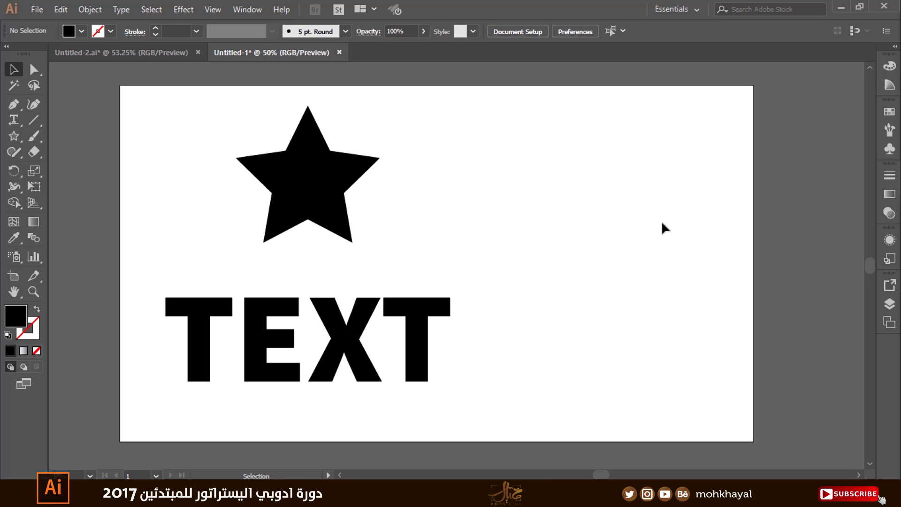
Show the Graphic Styles panel from the Window menu, briefly checking the Appearance tab.
{"action": "left_click", "coordinate": [248, 10]}
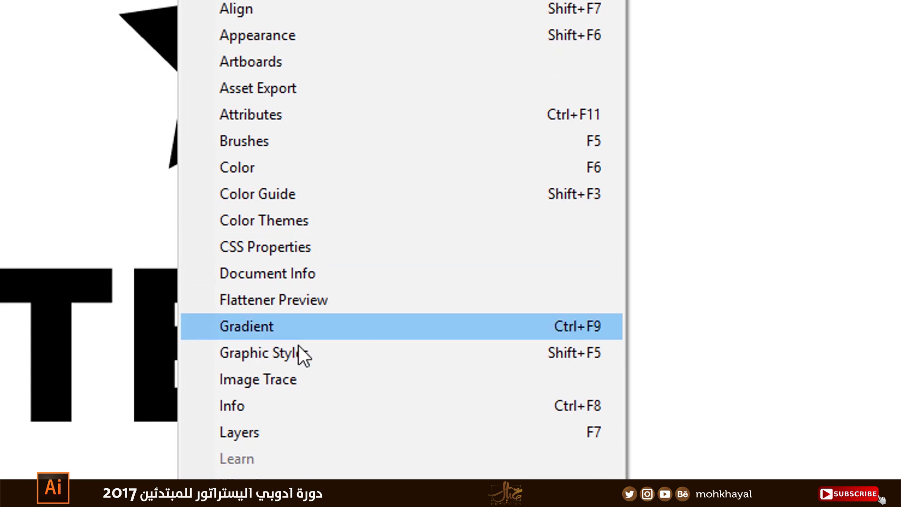
{"action": "left_click", "coordinate": [556, 358]}
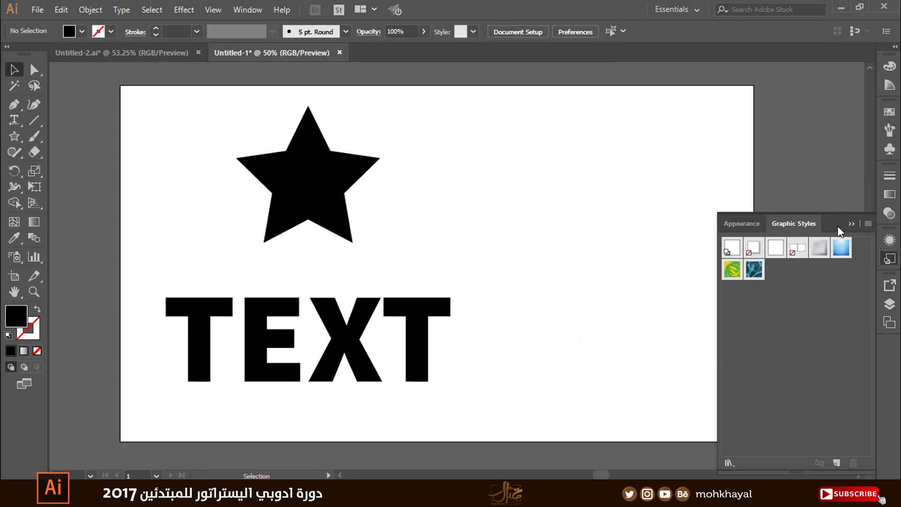
{"action": "left_click", "coordinate": [852, 224]}
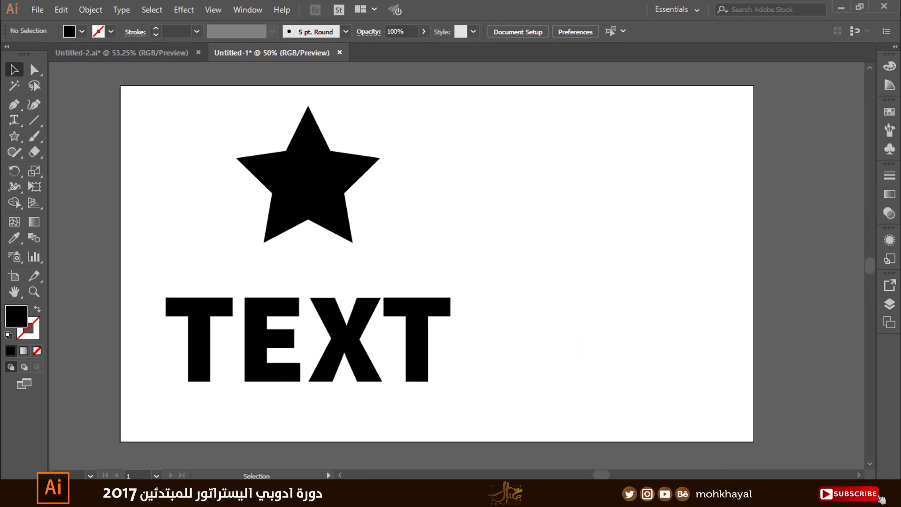
{"action": "left_click", "coordinate": [890, 260]}
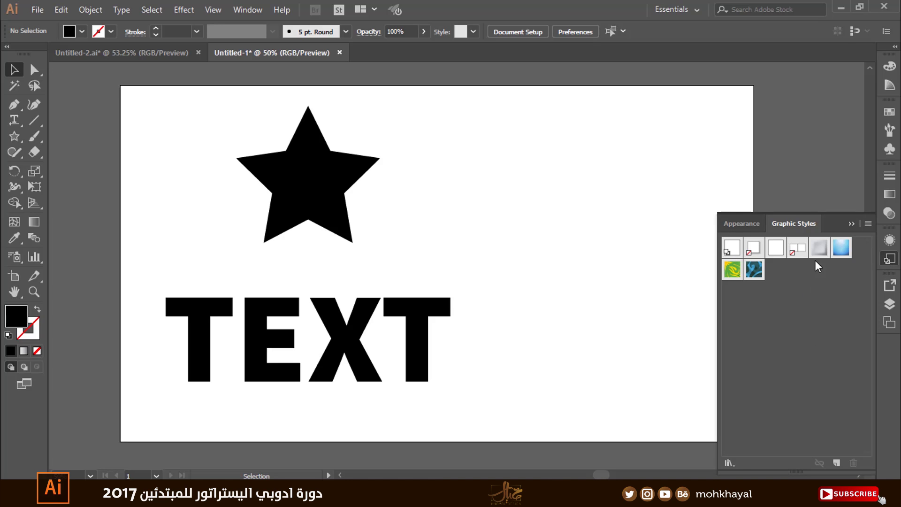
{"action": "left_click", "coordinate": [737, 225]}
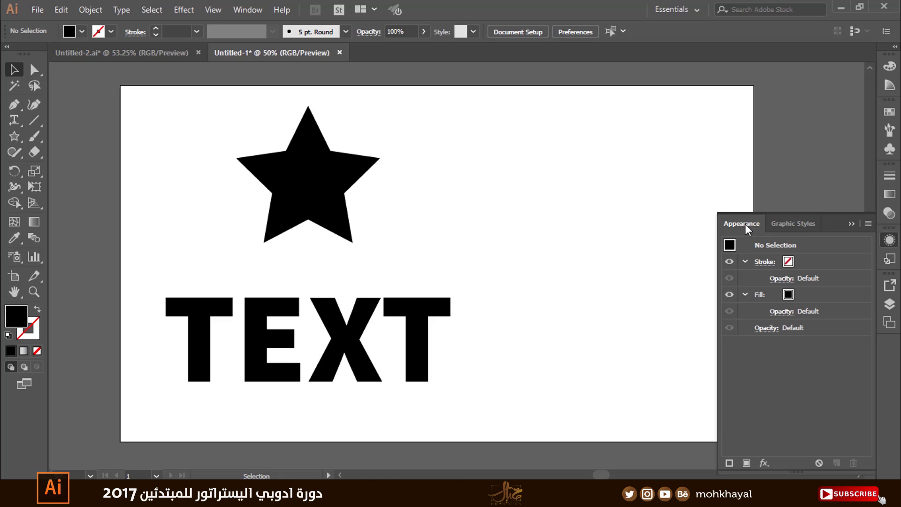
{"action": "left_click", "coordinate": [798, 226]}
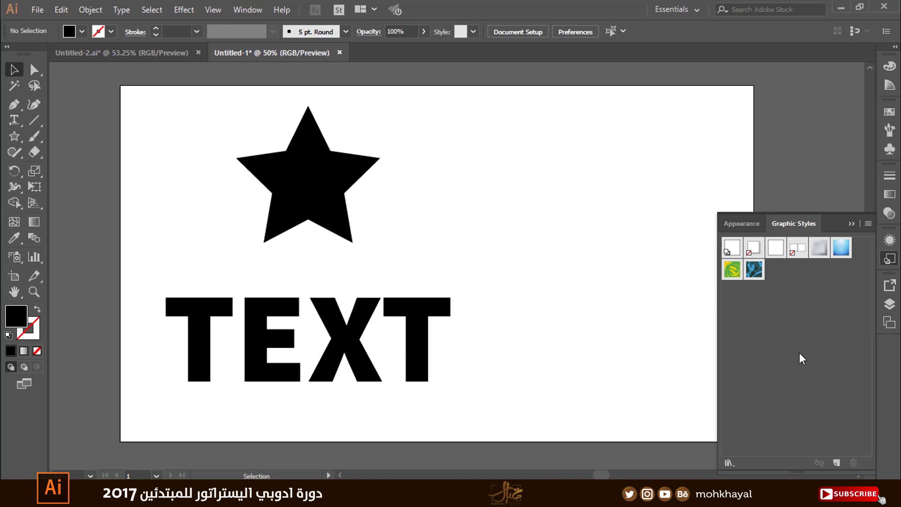
Dismiss the style libraries list without choosing one and select the black star.
{"action": "left_click", "coordinate": [734, 461]}
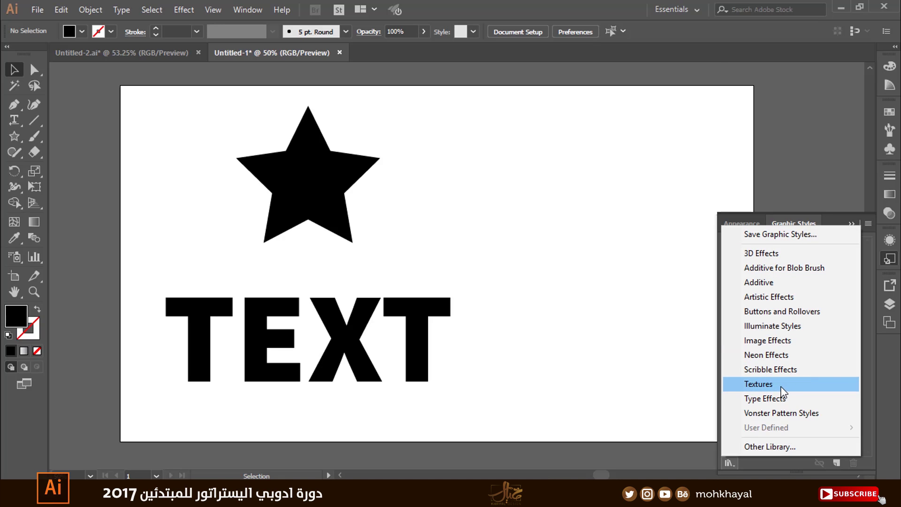
{"action": "left_click", "coordinate": [579, 7]}
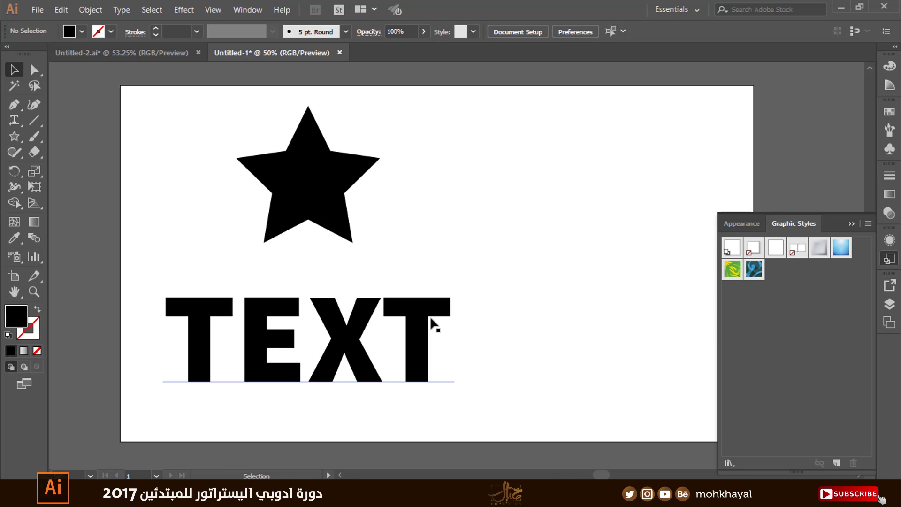
{"action": "left_click", "coordinate": [345, 175]}
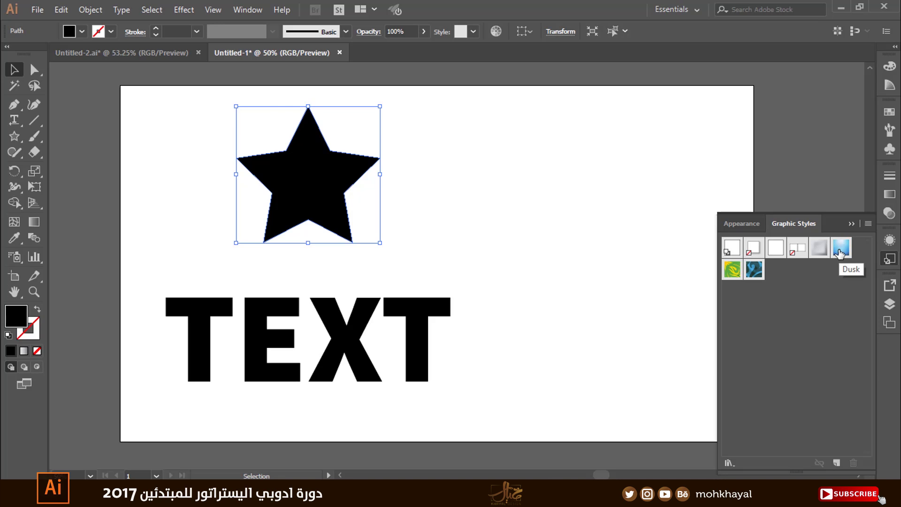
Try Dusk, Bevel Soft and Pompadour on the star, settling on the yellow-green pattern style.
{"action": "left_click", "coordinate": [840, 252]}
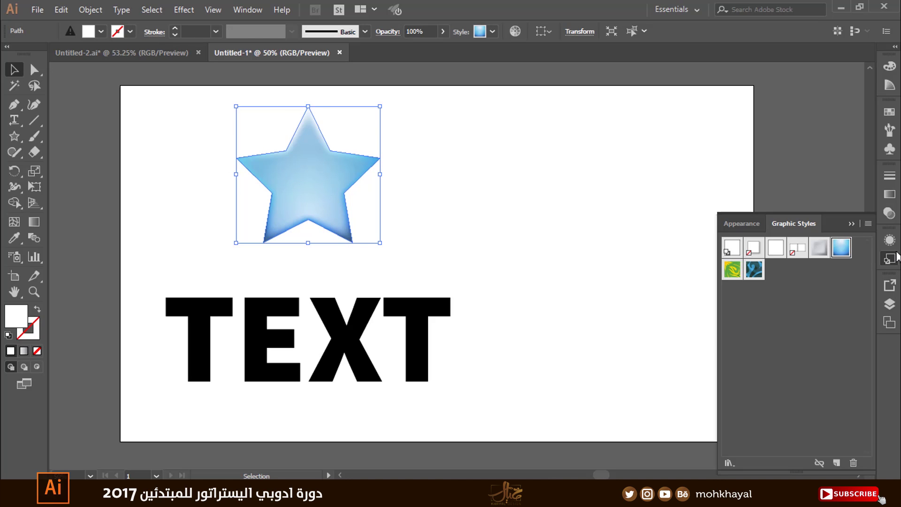
{"action": "left_click", "coordinate": [818, 256]}
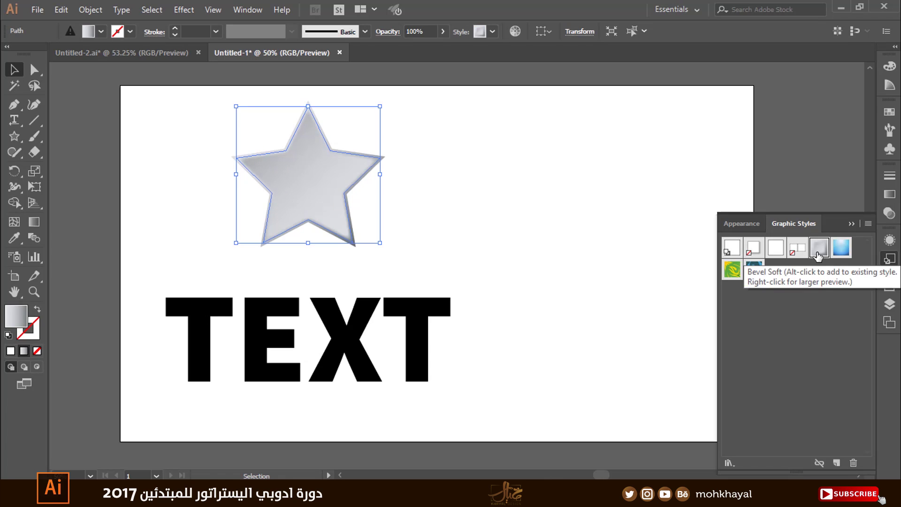
{"action": "left_click", "coordinate": [779, 251]}
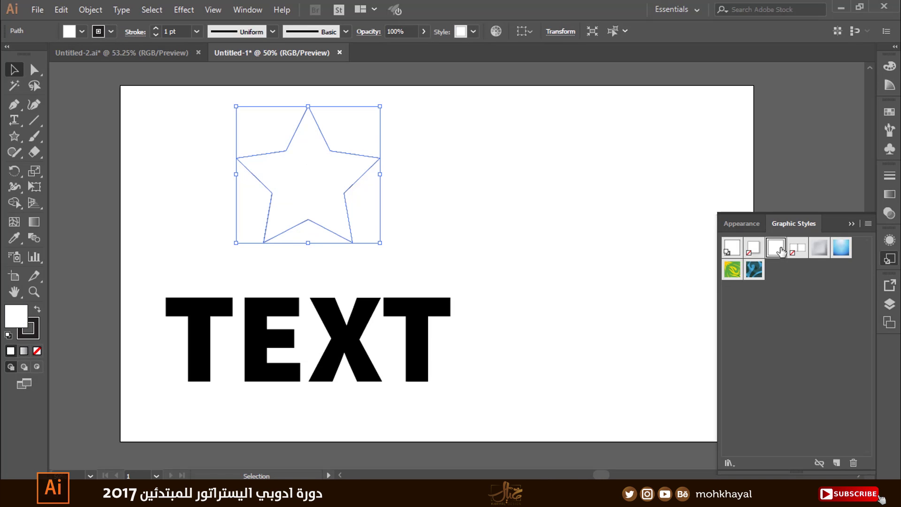
{"action": "left_click", "coordinate": [753, 270]}
{"action": "left_click", "coordinate": [733, 270]}
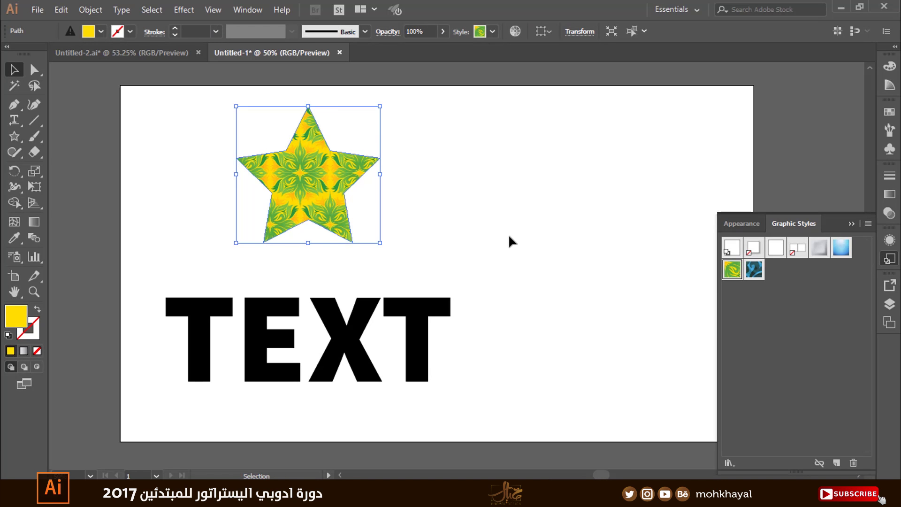
{"action": "left_click", "coordinate": [508, 233]}
Give the TEXT object the Bevel Soft style after trying Dusk.
{"action": "left_click", "coordinate": [426, 312]}
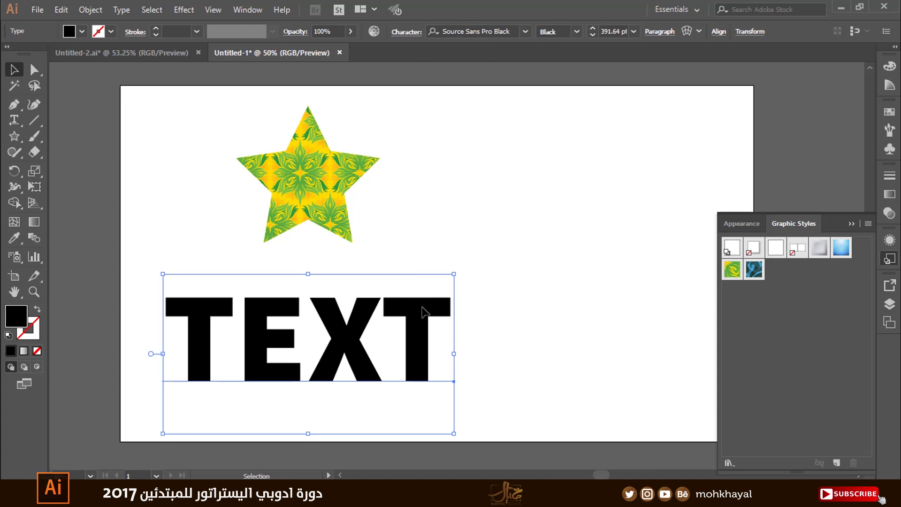
{"action": "double_click", "coordinate": [420, 331]}
{"action": "key", "text": "ctrl+a"}
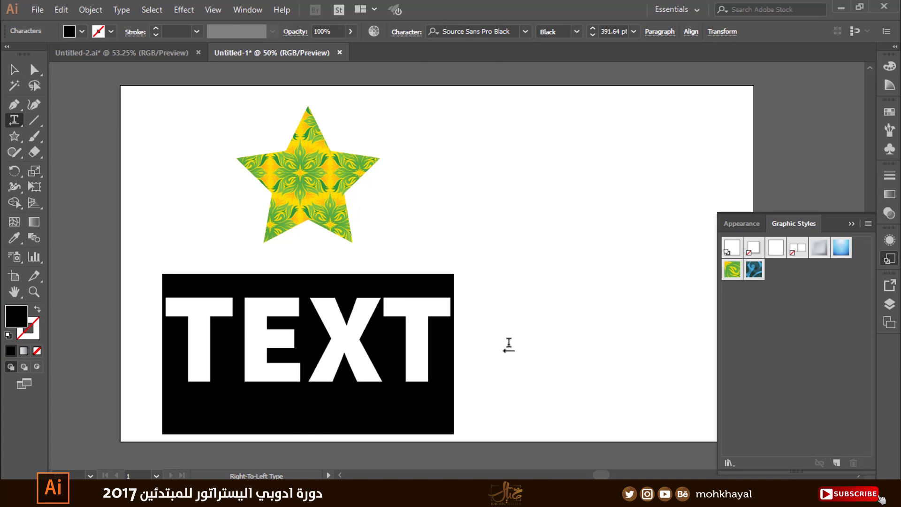
{"action": "key", "text": "Escape"}
{"action": "left_click", "coordinate": [841, 253]}
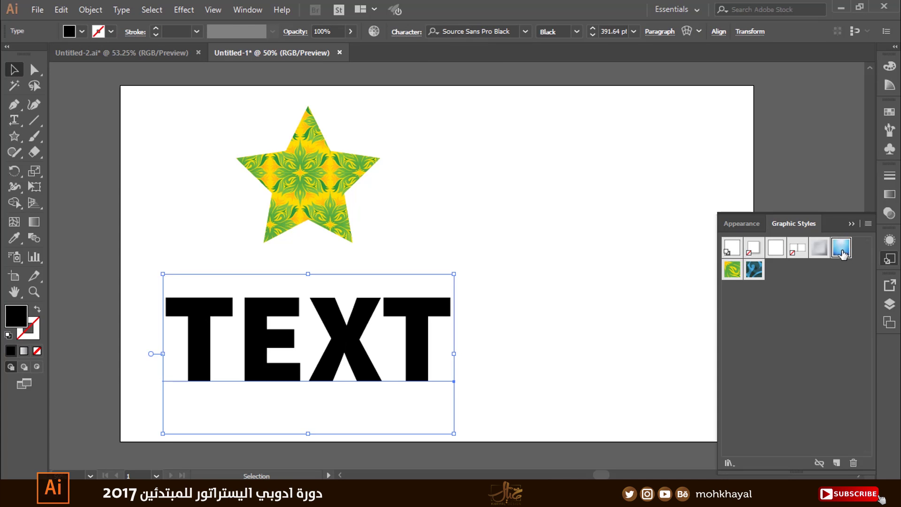
{"action": "left_click", "coordinate": [842, 253]}
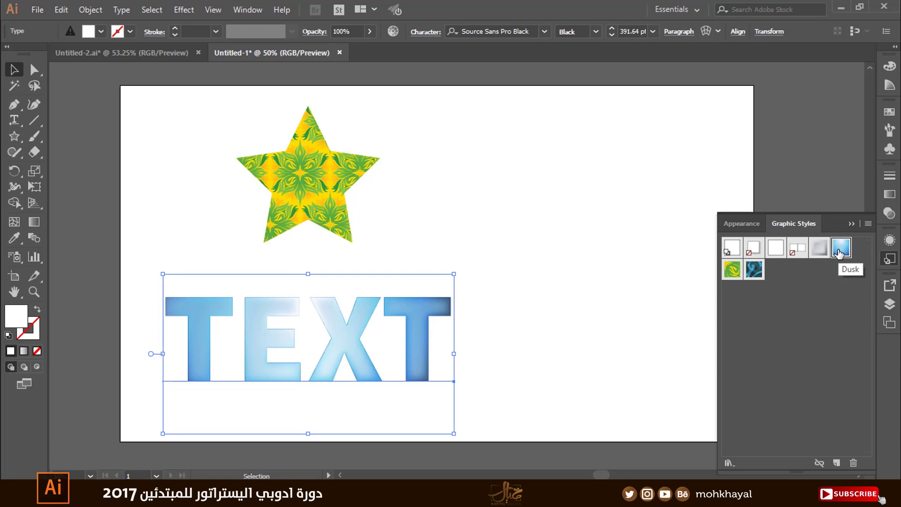
{"action": "left_click", "coordinate": [813, 251]}
{"action": "left_click", "coordinate": [505, 317]}
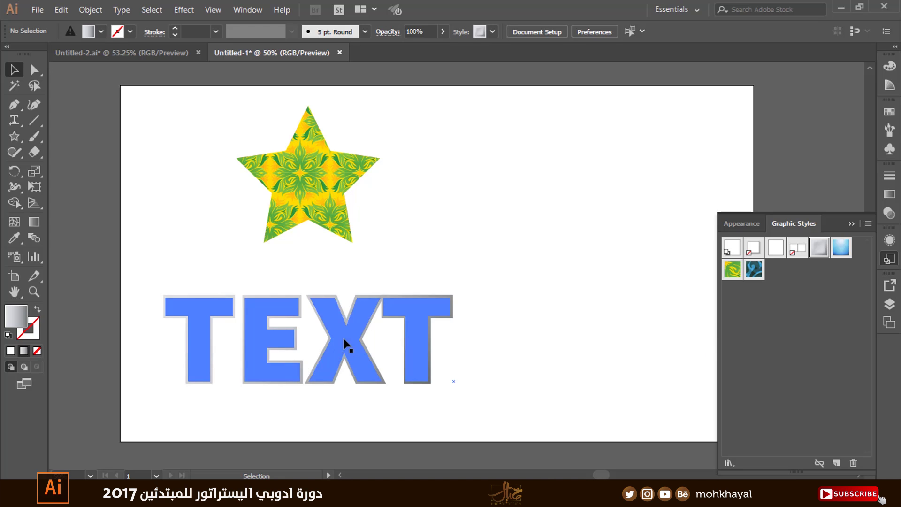
{"action": "left_click", "coordinate": [293, 353]}
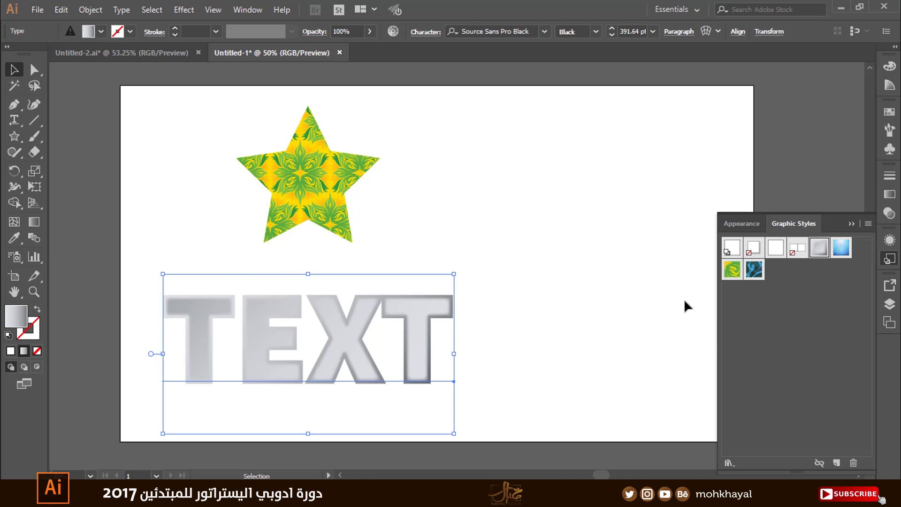
{"action": "right_click", "coordinate": [751, 278]}
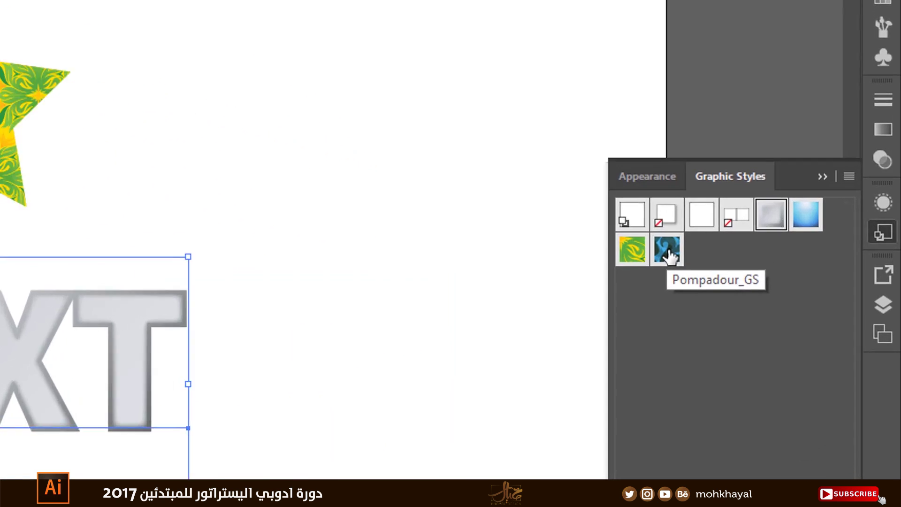
{"action": "right_click", "coordinate": [754, 271]}
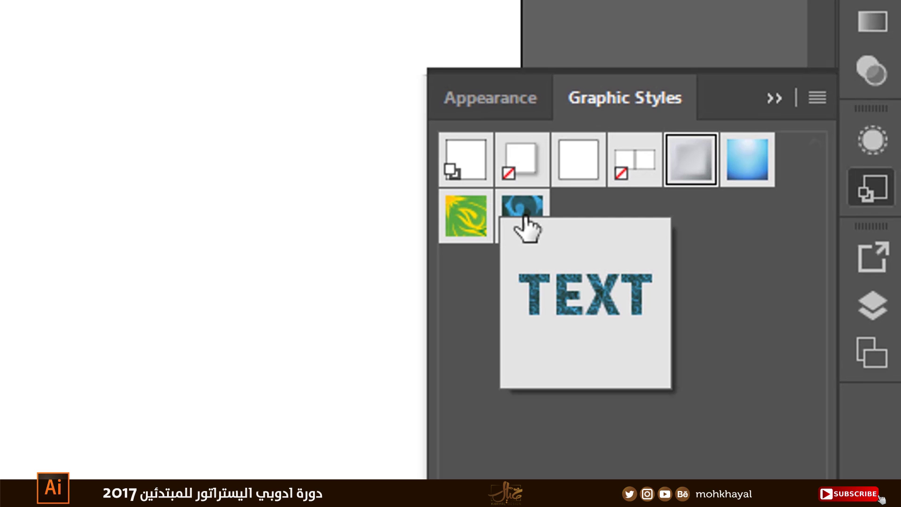
{"action": "right_click", "coordinate": [475, 221]}
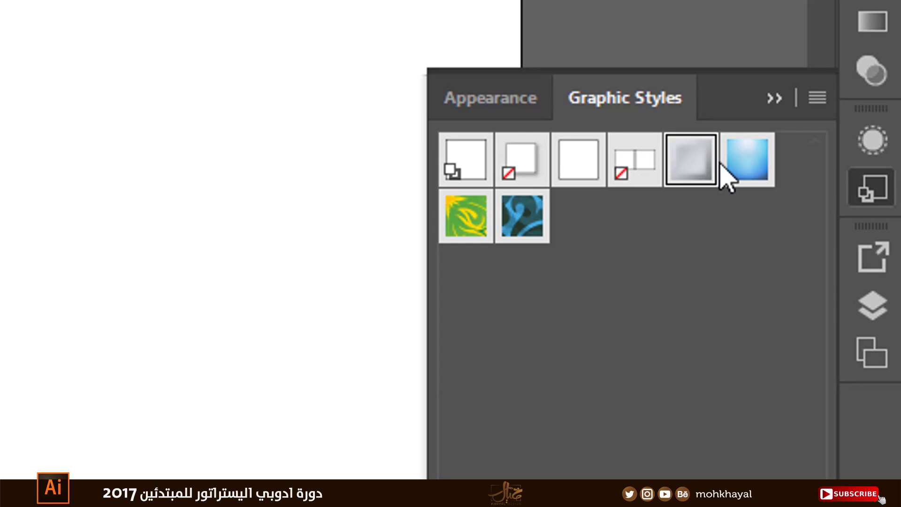
{"action": "right_click", "coordinate": [745, 162]}
{"action": "left_click", "coordinate": [261, 143]}
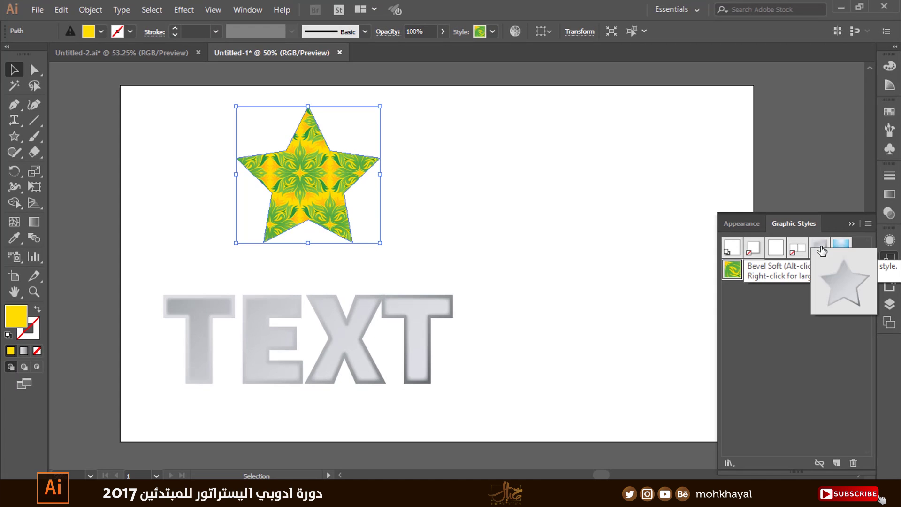
{"action": "left_click", "coordinate": [544, 219]}
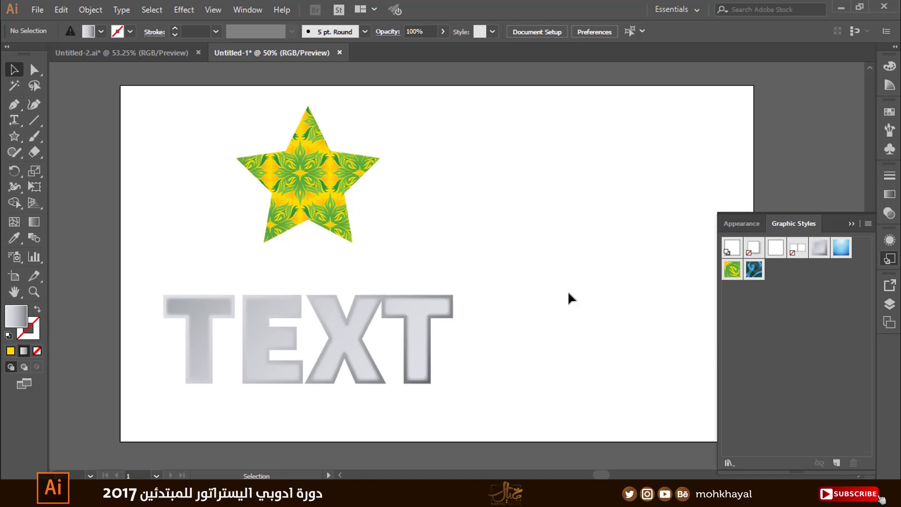
Toggle swatch previews to text and back to squares, then make the blue style current.
{"action": "left_click", "coordinate": [868, 223]}
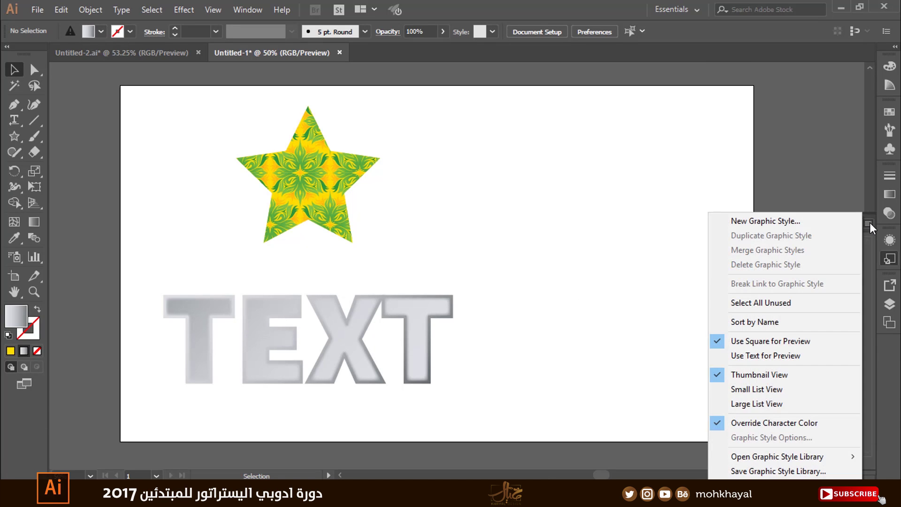
{"action": "left_click", "coordinate": [793, 355]}
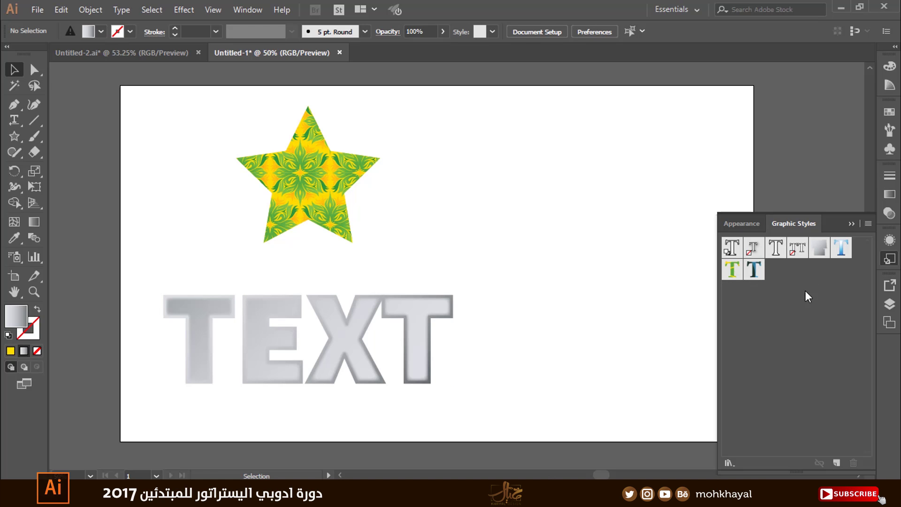
{"action": "left_click", "coordinate": [867, 223]}
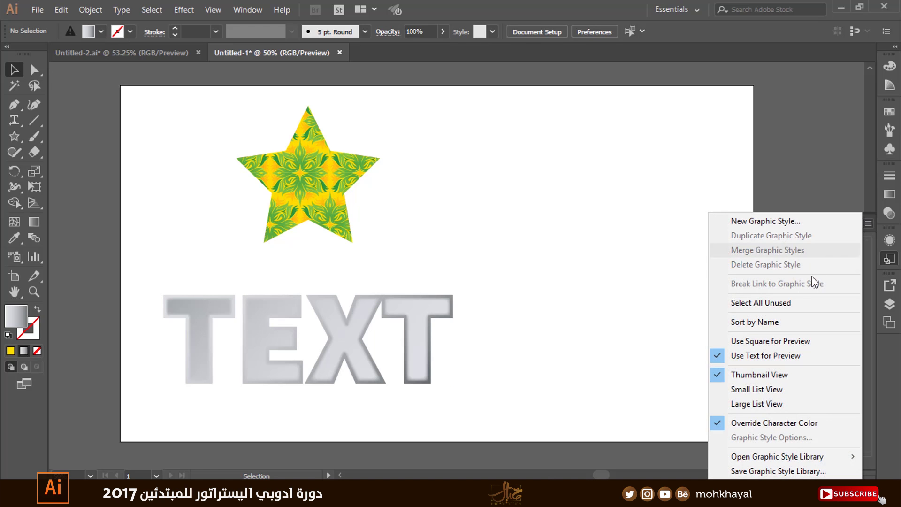
{"action": "left_click", "coordinate": [743, 341]}
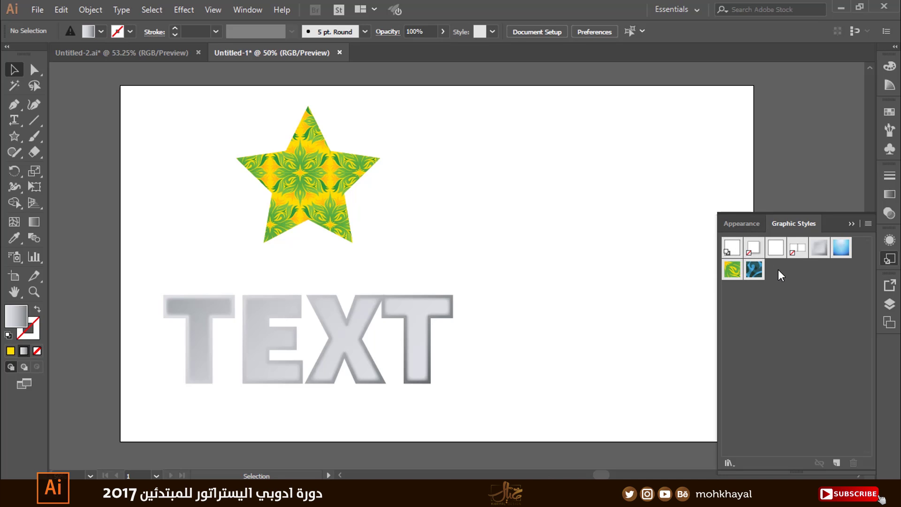
{"action": "left_click", "coordinate": [840, 248]}
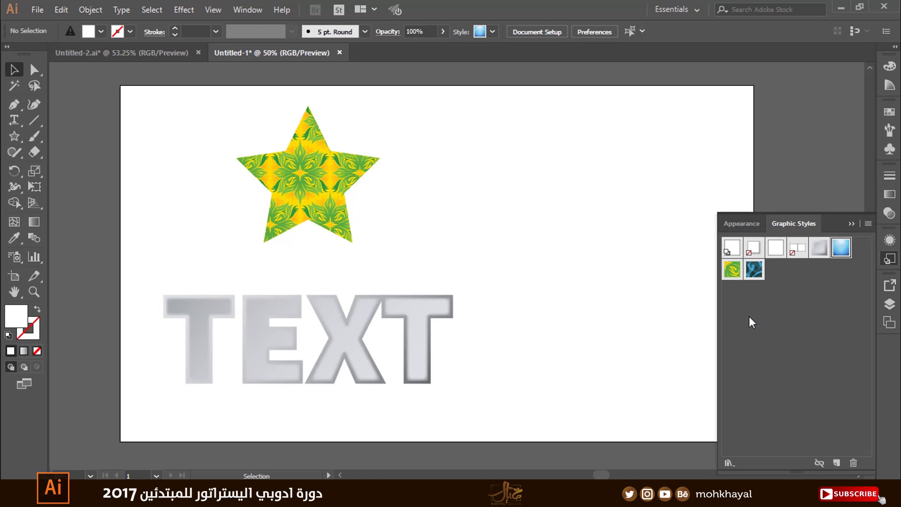
Open the 3D Effects style library, moving it beside the artwork and enlarging it.
{"action": "left_click", "coordinate": [725, 464]}
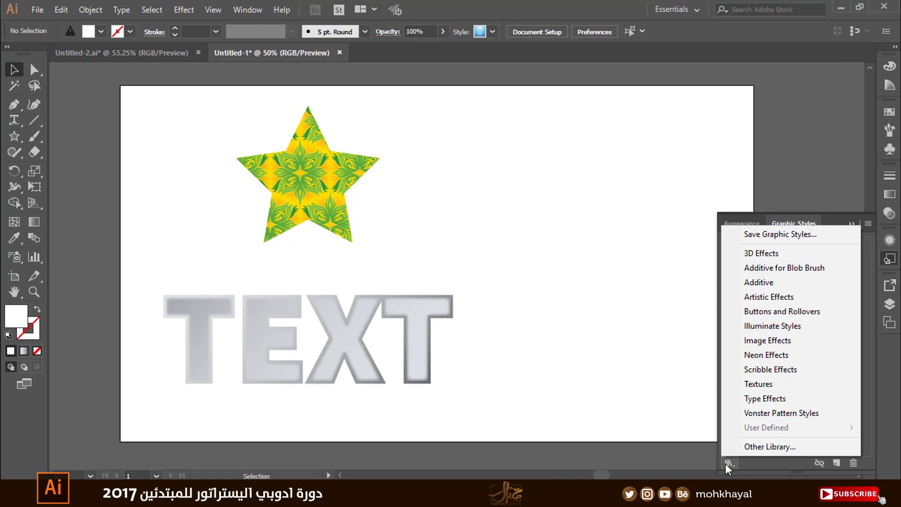
{"action": "left_click", "coordinate": [776, 253]}
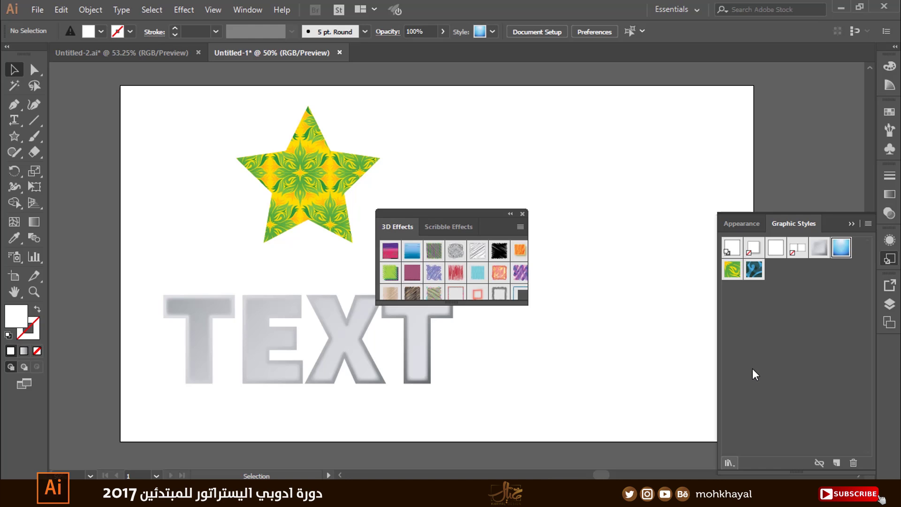
{"action": "left_click_drag", "start_coordinate": [475, 214], "coordinate": [594, 184]}
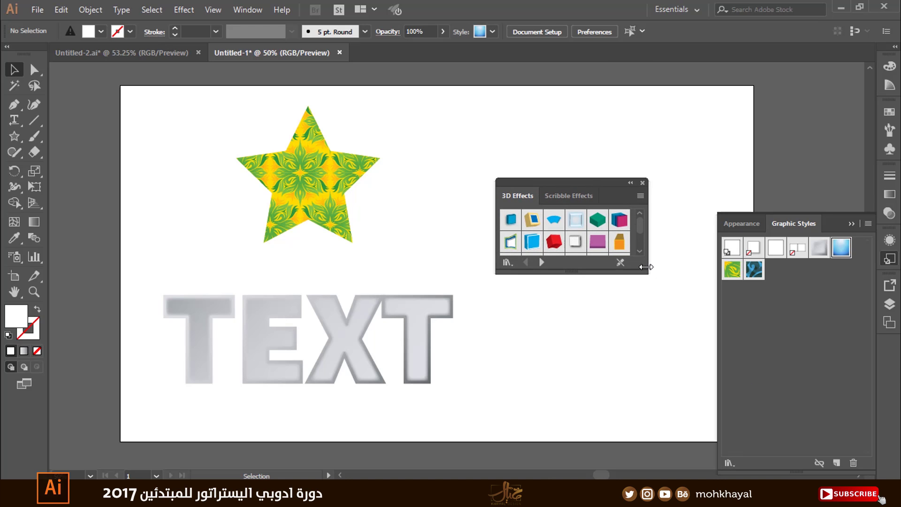
{"action": "left_click_drag", "start_coordinate": [644, 272], "coordinate": [672, 317]}
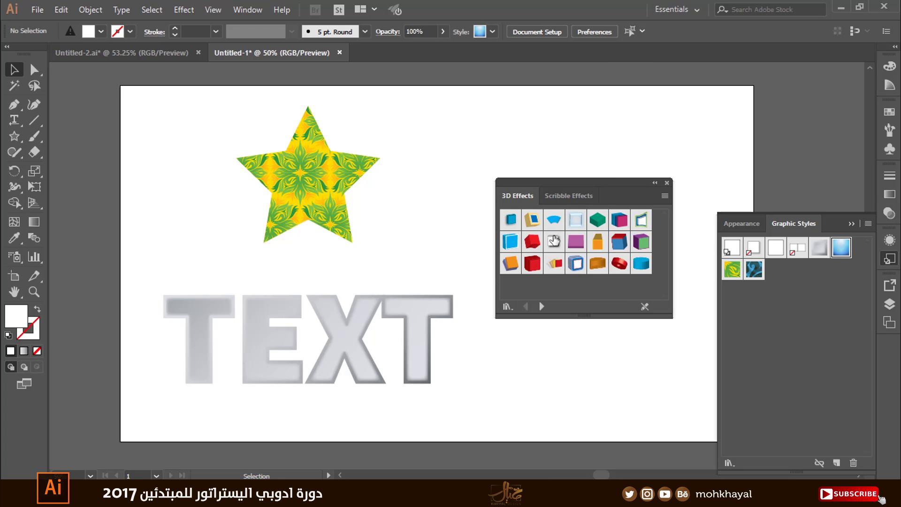
Try red, orange, white and blue 3D styles on TEXT, finishing with green isometric, then close the library.
{"action": "left_click", "coordinate": [404, 317]}
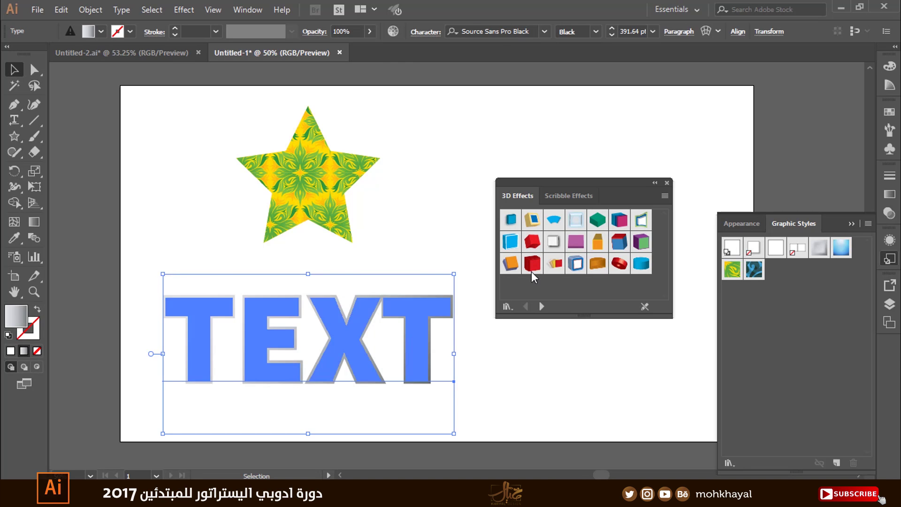
{"action": "left_click", "coordinate": [531, 241]}
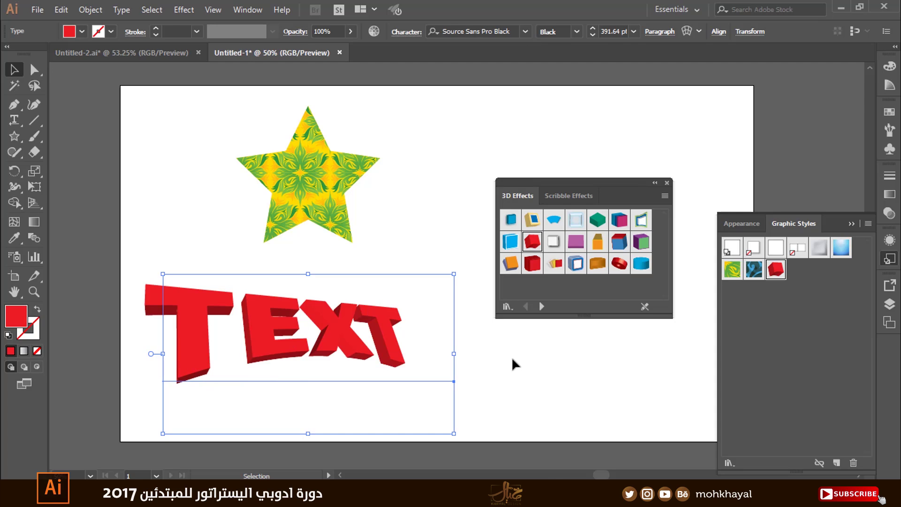
{"action": "left_click", "coordinate": [599, 265]}
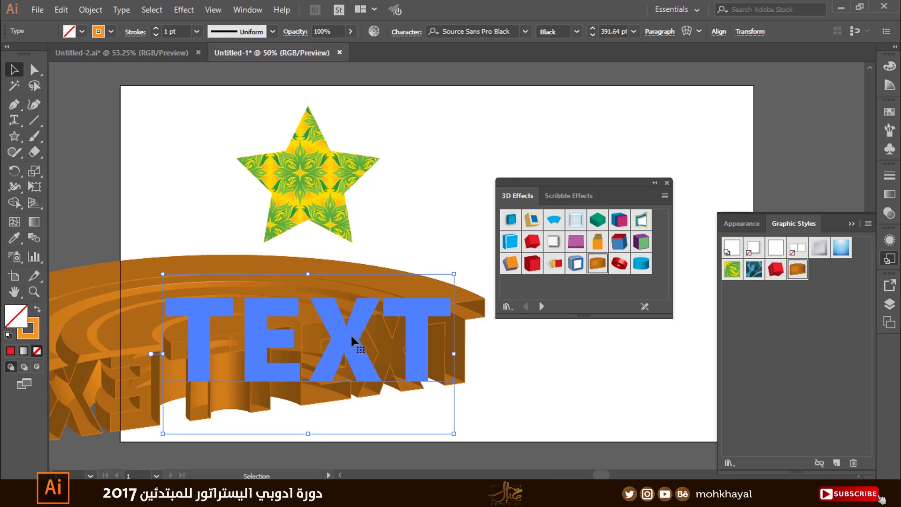
{"action": "left_click", "coordinate": [553, 240]}
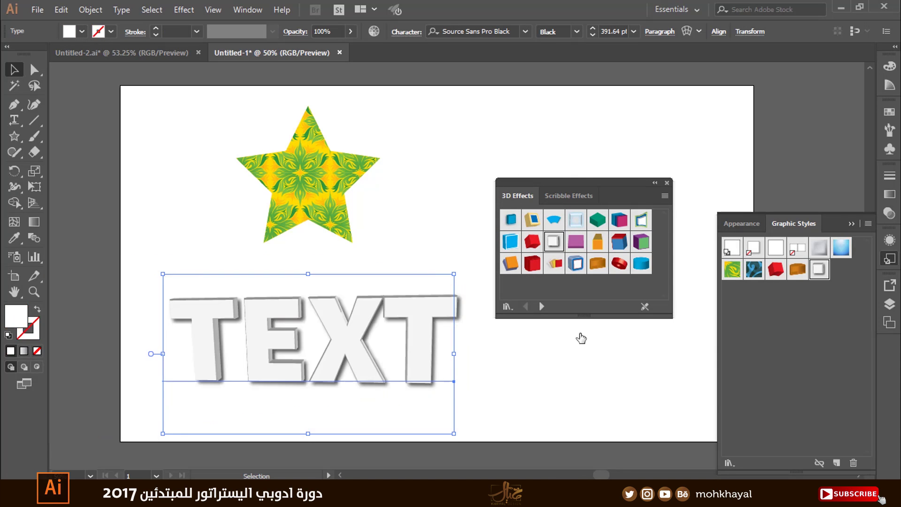
{"action": "left_click", "coordinate": [532, 220]}
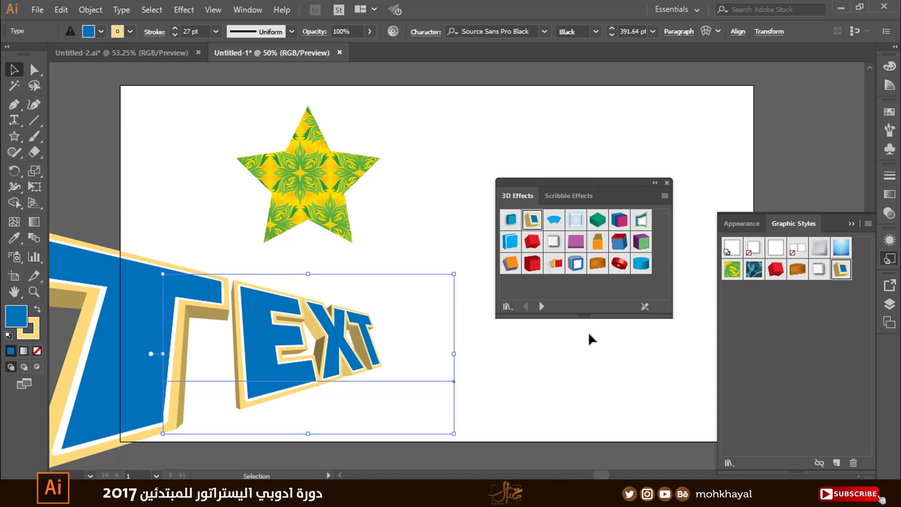
{"action": "left_click", "coordinate": [597, 229]}
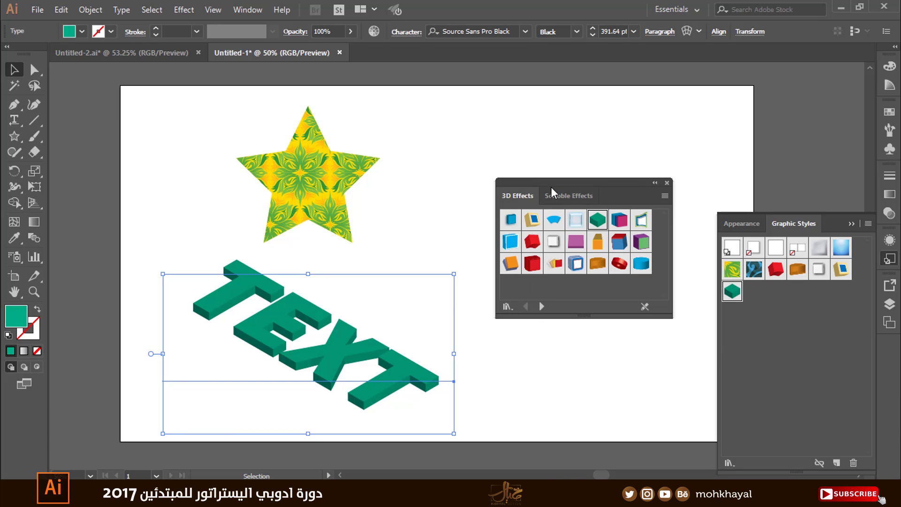
{"action": "left_click", "coordinate": [667, 183]}
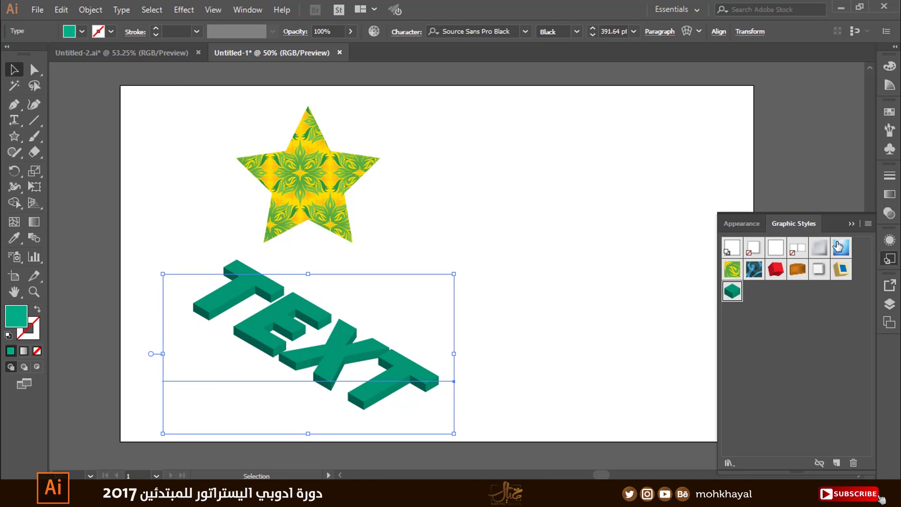
Open the Neon Effects library and give TEXT a thicker blue neon outline.
{"action": "left_click", "coordinate": [729, 464]}
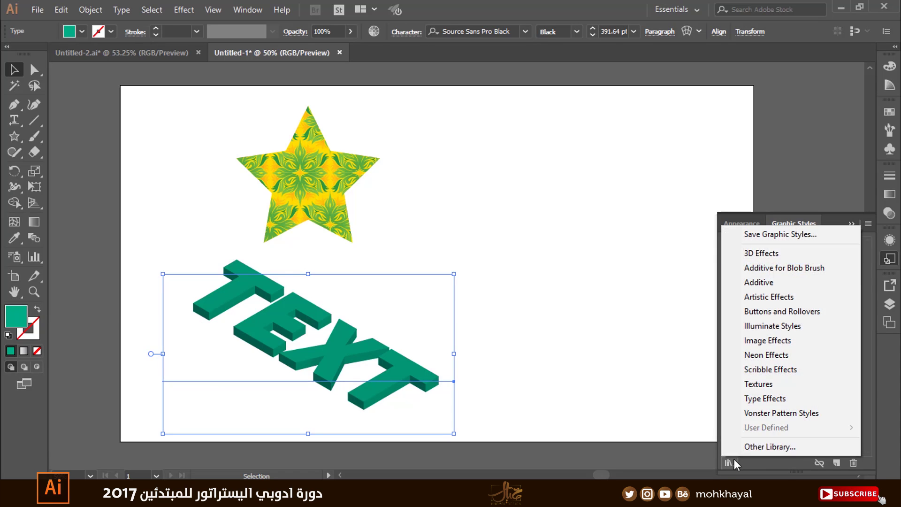
{"action": "left_click", "coordinate": [784, 356]}
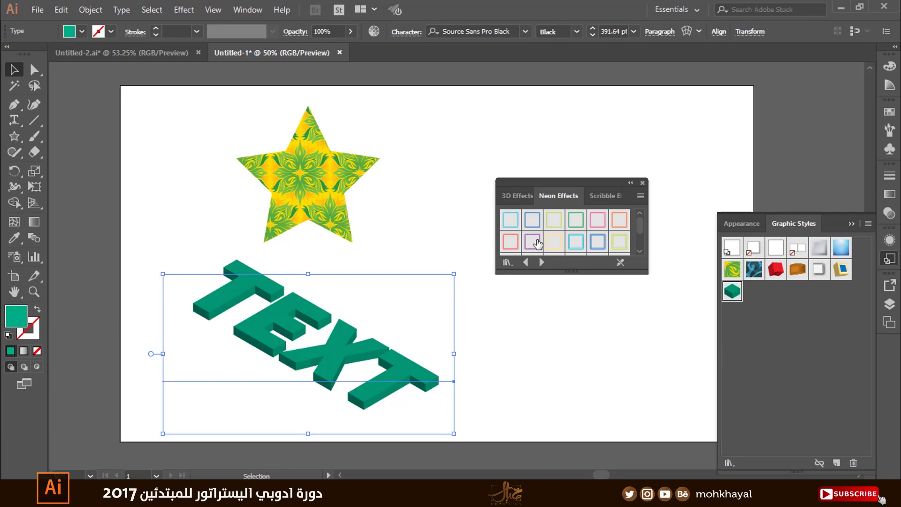
{"action": "left_click", "coordinate": [533, 242]}
{"action": "left_click", "coordinate": [532, 219]}
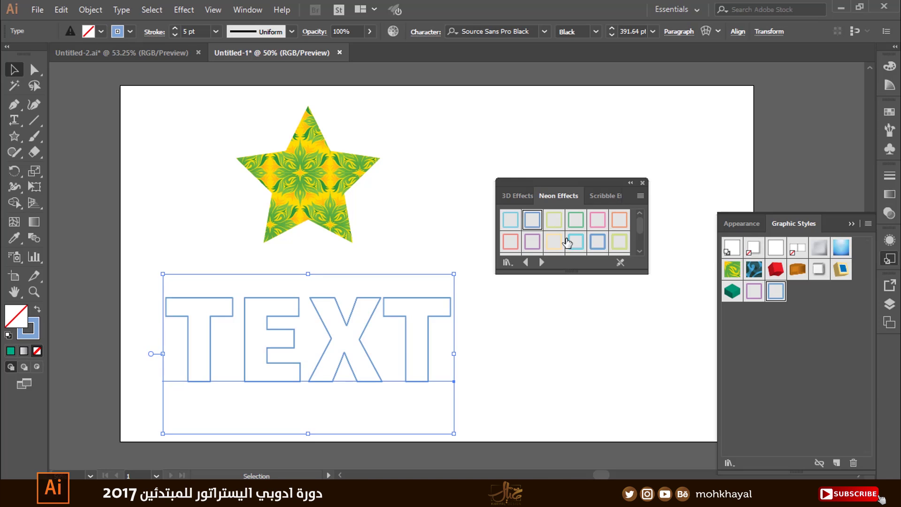
{"action": "left_click", "coordinate": [569, 241]}
{"action": "left_click", "coordinate": [597, 241]}
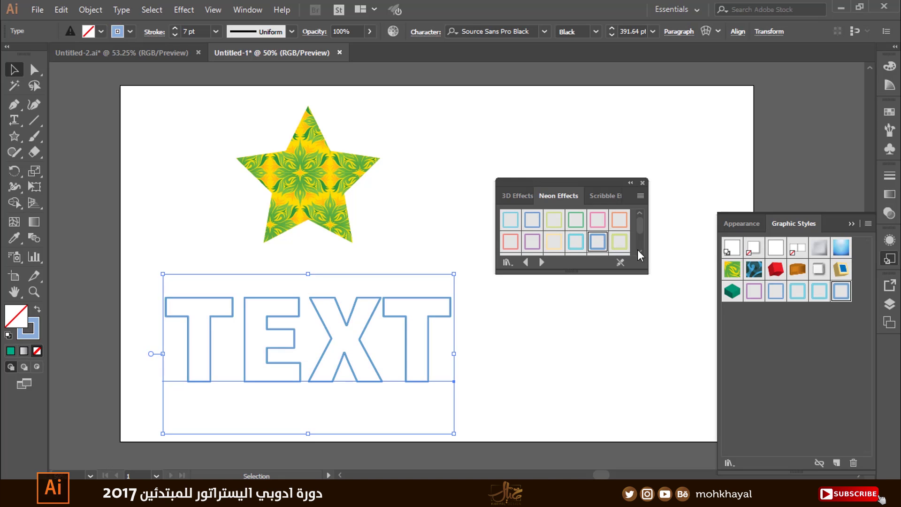
Give the star a yellow-green neon outline after trying purple, cyan and blue.
{"action": "left_click", "coordinate": [330, 197]}
{"action": "left_click", "coordinate": [532, 241]}
{"action": "left_click", "coordinate": [576, 241]}
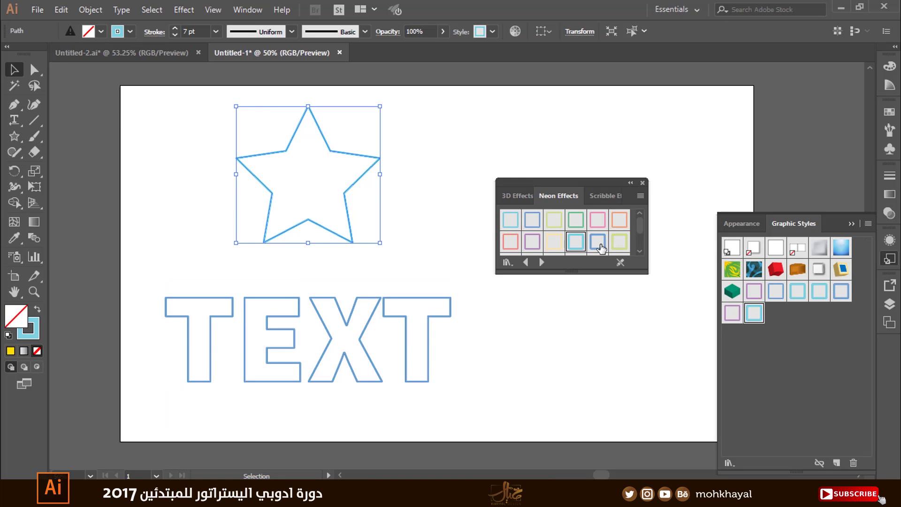
{"action": "left_click", "coordinate": [619, 241]}
{"action": "left_click", "coordinate": [729, 463]}
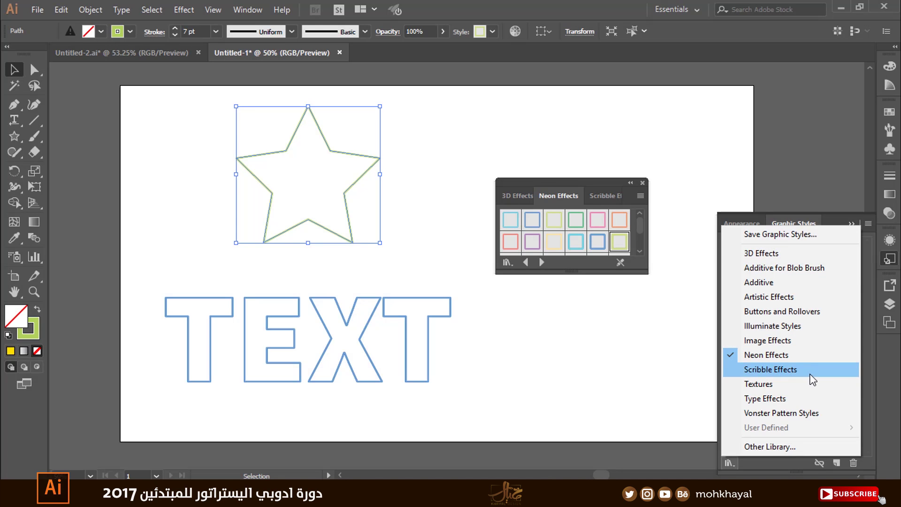
Apply the multicoloured Scribble 17 style to TEXT after trying the tan scribble.
{"action": "left_click", "coordinate": [796, 369]}
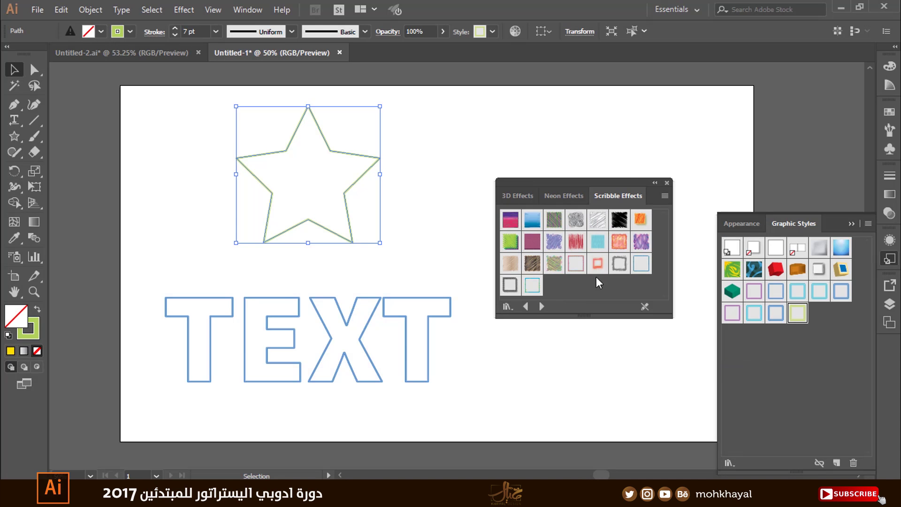
{"action": "left_click", "coordinate": [442, 351]}
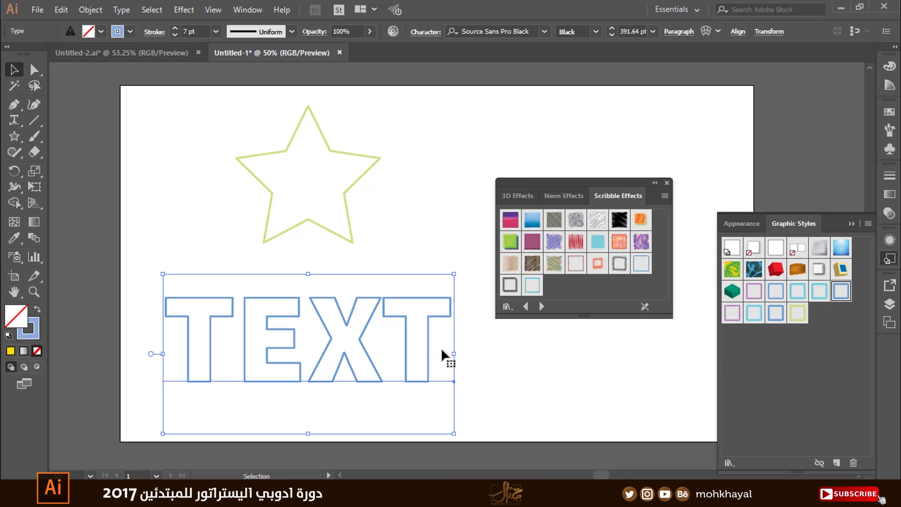
{"action": "left_click", "coordinate": [511, 263]}
{"action": "left_click_drag", "start_coordinate": [444, 365], "coordinate": [415, 351]}
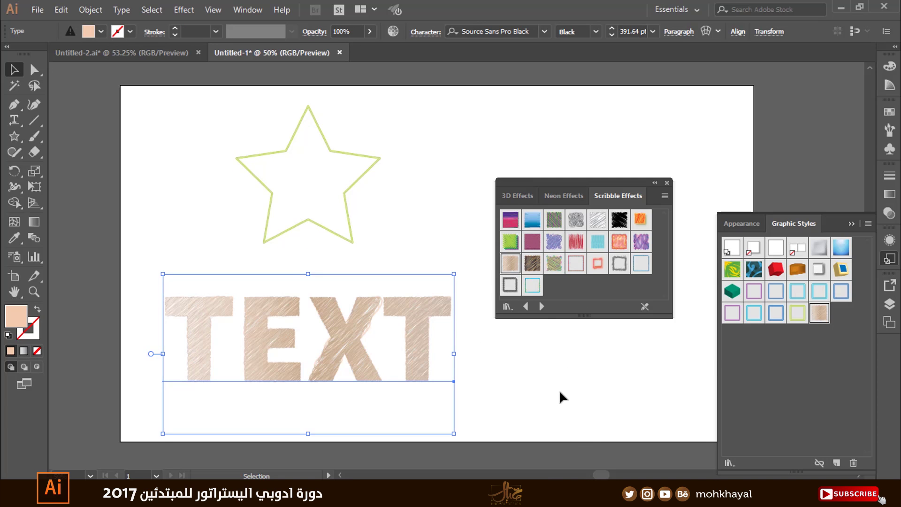
{"action": "left_click", "coordinate": [555, 263]}
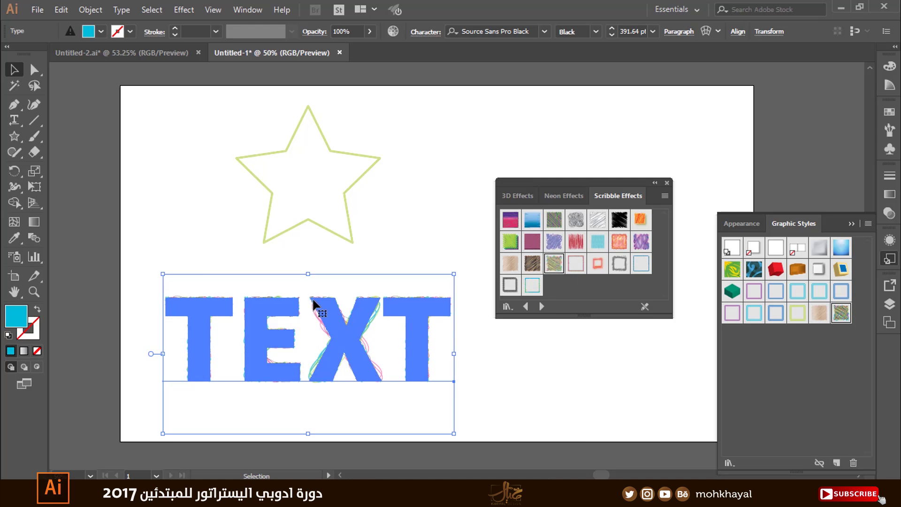
Zoom in on the scribbled letters to inspect them, then zoom back out.
{"action": "left_click", "coordinate": [33, 292]}
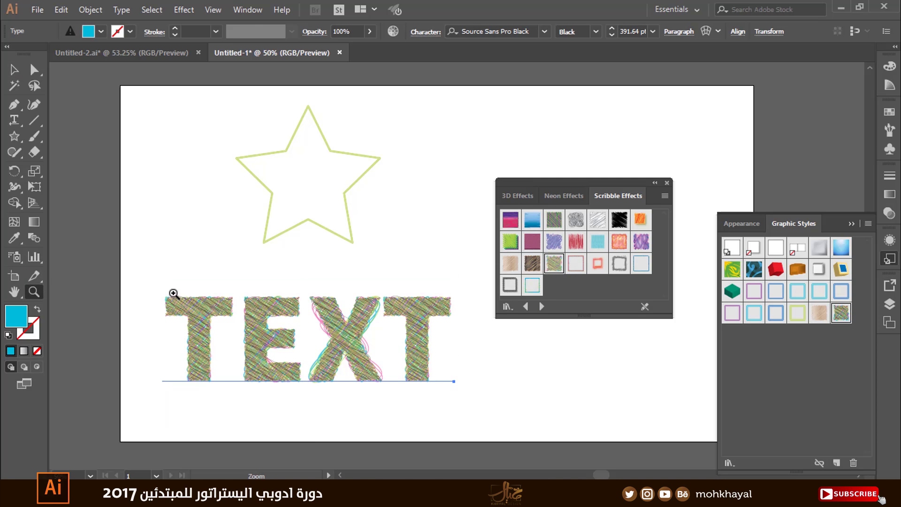
{"action": "left_click_drag", "start_coordinate": [164, 289], "coordinate": [296, 357]}
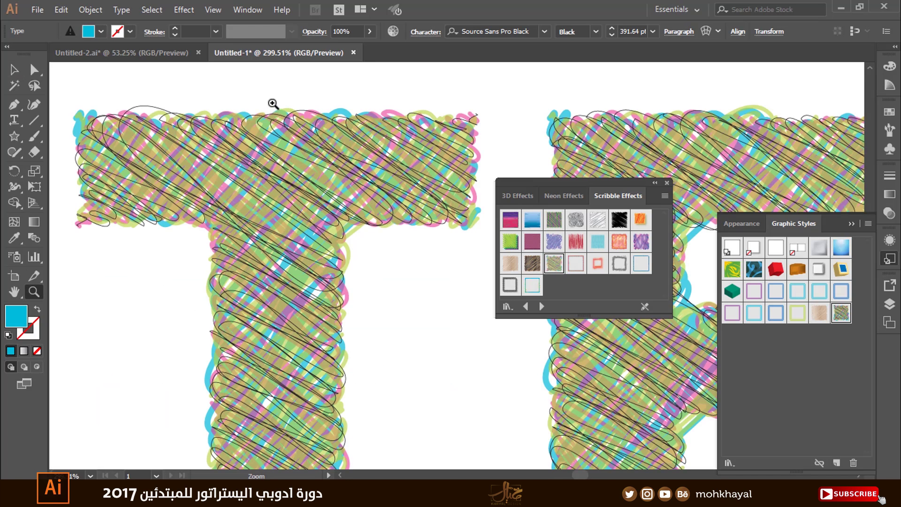
{"action": "left_click_drag", "start_coordinate": [274, 101], "coordinate": [514, 254]}
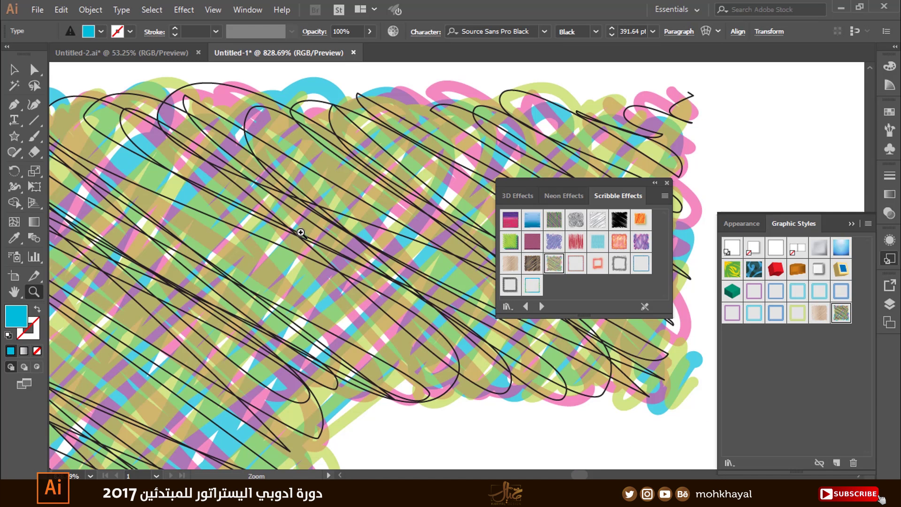
{"action": "key", "text": "ctrl+minus"}
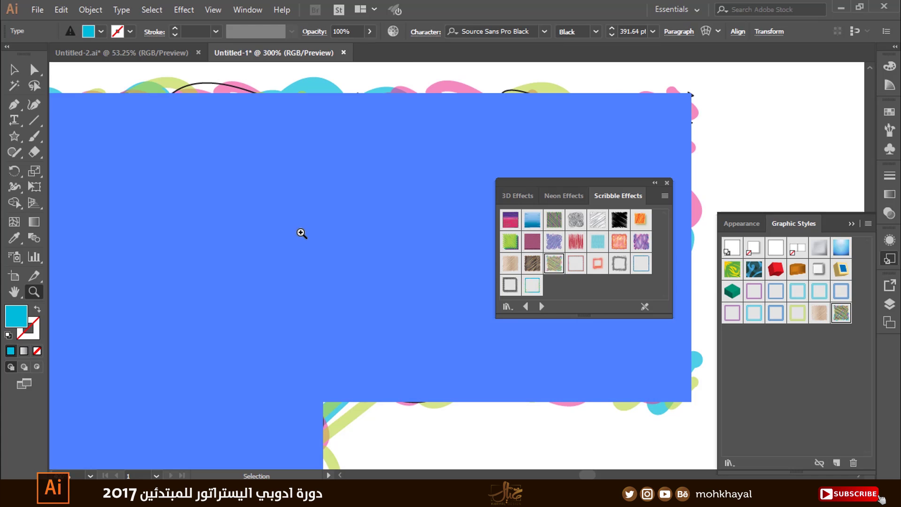
{"action": "key", "text": "ctrl+minus"}
{"action": "key", "text": "ctrl+minus"}
{"action": "key", "text": "ctrl+minus"}
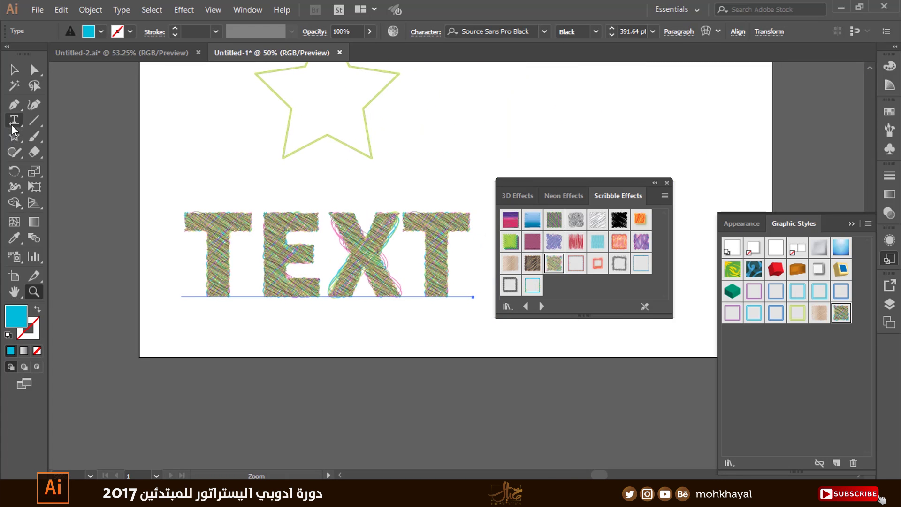
Undo accidental character edits in TEXT and leave text editing with it selected.
{"action": "left_click", "coordinate": [13, 121]}
{"action": "left_click_drag", "start_coordinate": [198, 230], "coordinate": [235, 237]}
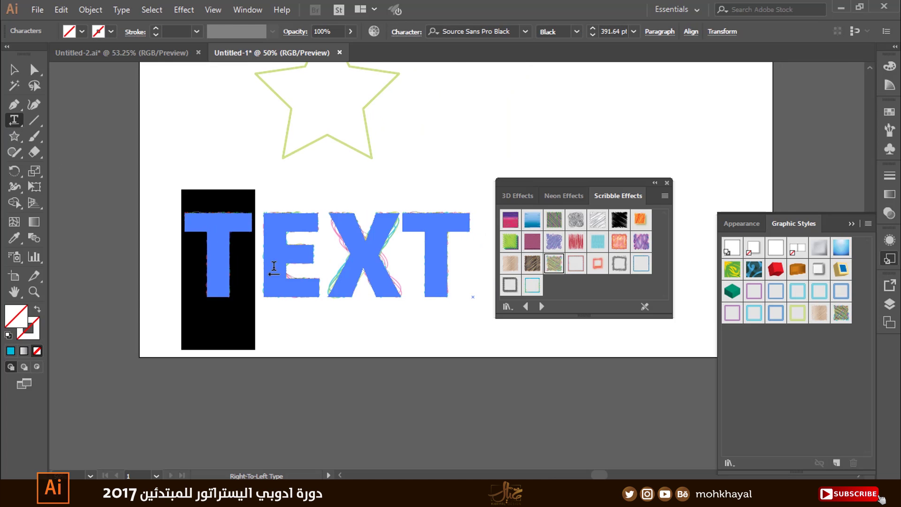
{"action": "type", "text": "ب"}
{"action": "key", "text": "Escape"}
{"action": "key", "text": "ctrl+z"}
{"action": "type", "text": "f"}
{"action": "key", "text": "ctrl+z"}
{"action": "key", "text": "Escape"}
Apply the black scribble style to TEXT and zoom into the lettering.
{"action": "left_click", "coordinate": [619, 219]}
{"action": "left_click", "coordinate": [526, 355]}
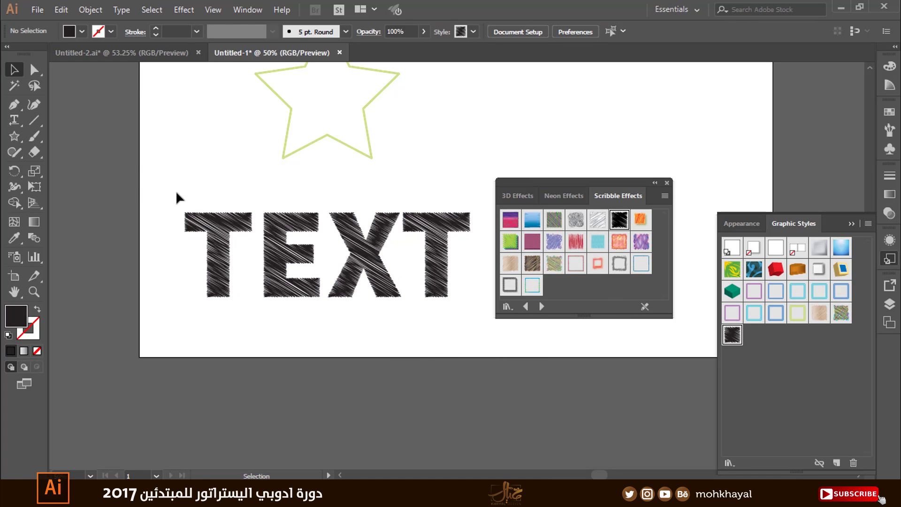
{"action": "key", "text": "z"}
{"action": "left_click_drag", "start_coordinate": [141, 157], "coordinate": [654, 413]}
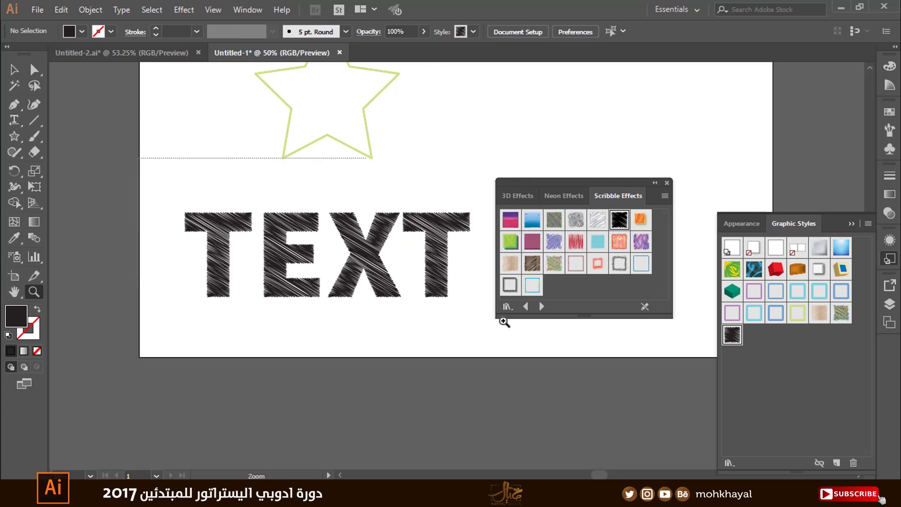
Switch TEXT to the red glowing outline style, then zoom out and pan to the star.
{"action": "left_click", "coordinate": [15, 70]}
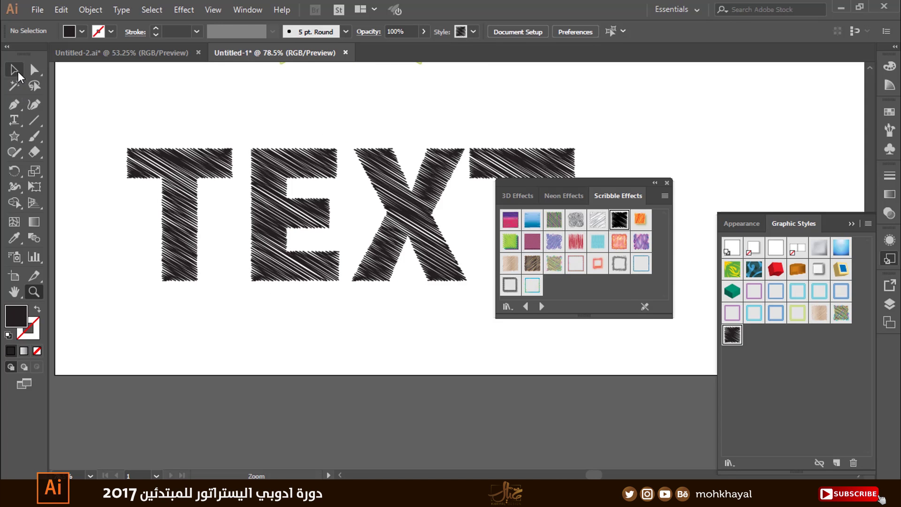
{"action": "left_click", "coordinate": [339, 221]}
{"action": "left_click", "coordinate": [596, 265]}
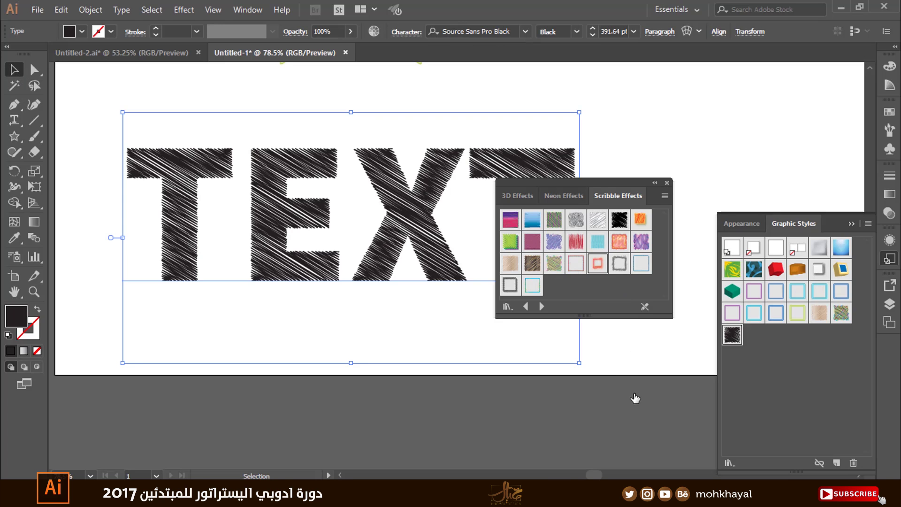
{"action": "left_click", "coordinate": [422, 348]}
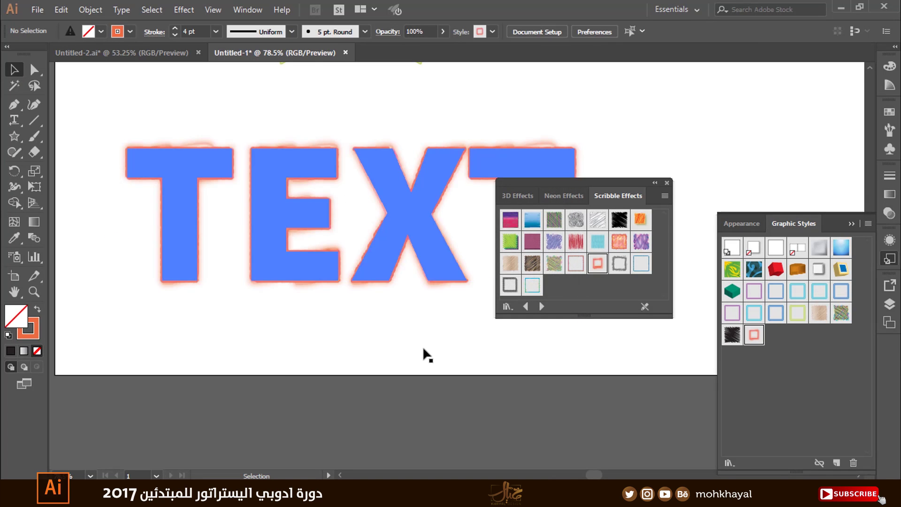
{"action": "key", "text": "ctrl+minus"}
{"action": "left_click_drag", "start_coordinate": [401, 292], "coordinate": [331, 429]}
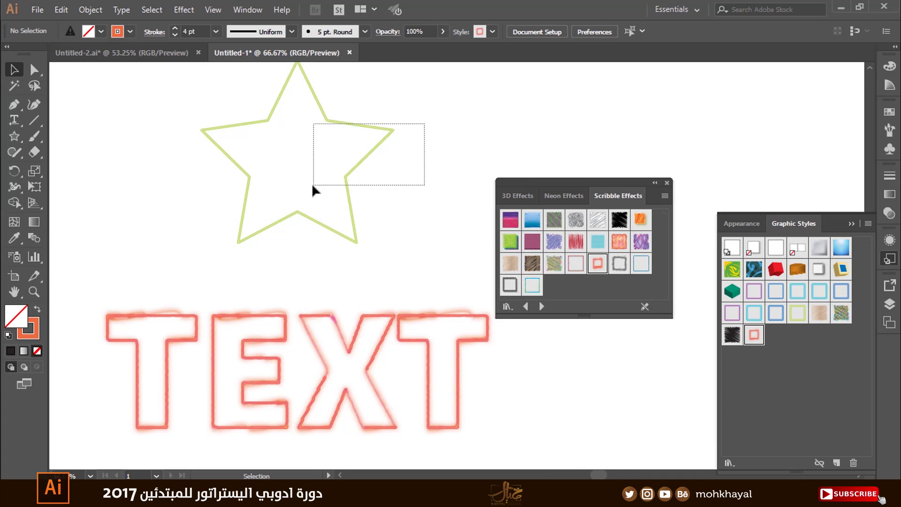
Marquee-select the star and give it the brown scribble style.
{"action": "left_click_drag", "start_coordinate": [336, 164], "coordinate": [312, 183]}
{"action": "left_click", "coordinate": [532, 267]}
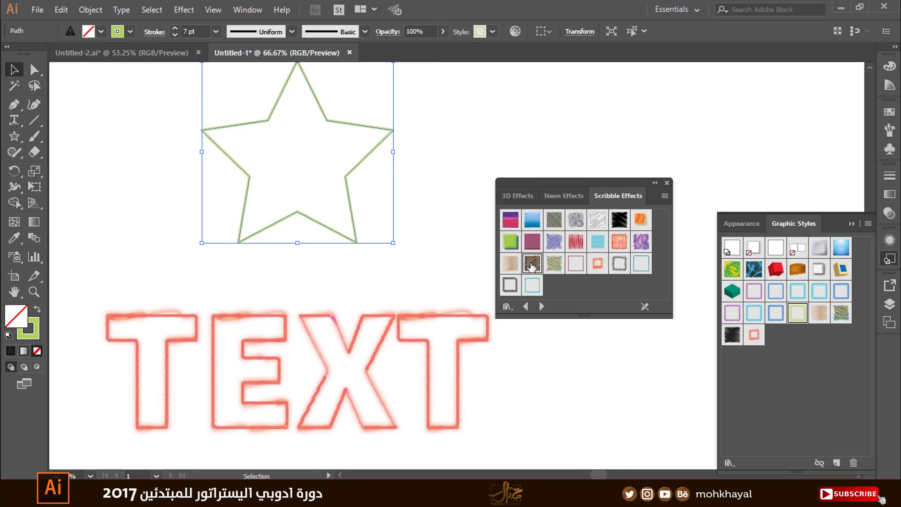
{"action": "left_click", "coordinate": [547, 244]}
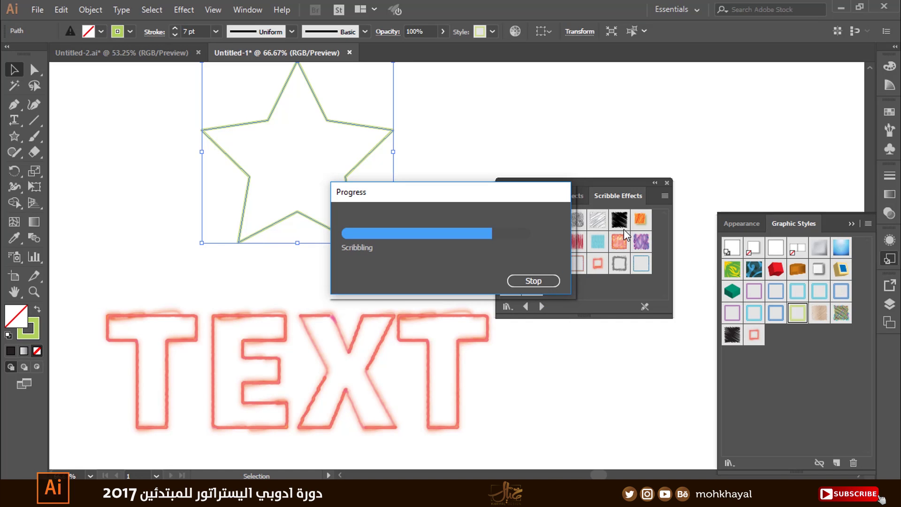
{"action": "left_click", "coordinate": [288, 225]}
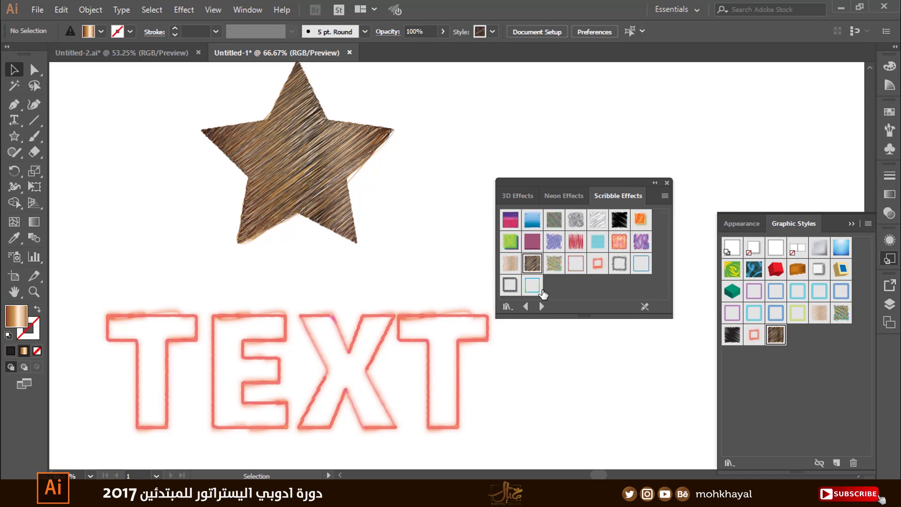
Close the Scribble Effects style library.
{"action": "left_click", "coordinate": [505, 307]}
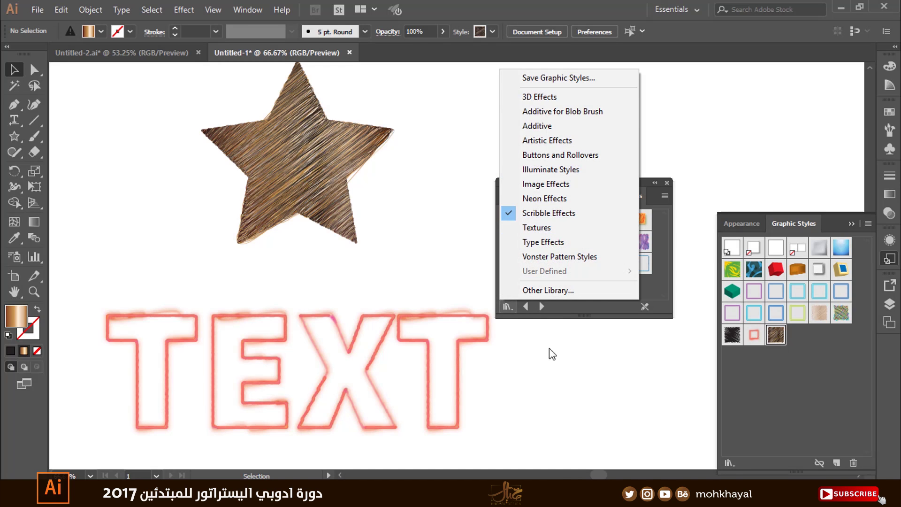
{"action": "left_click", "coordinate": [578, 315]}
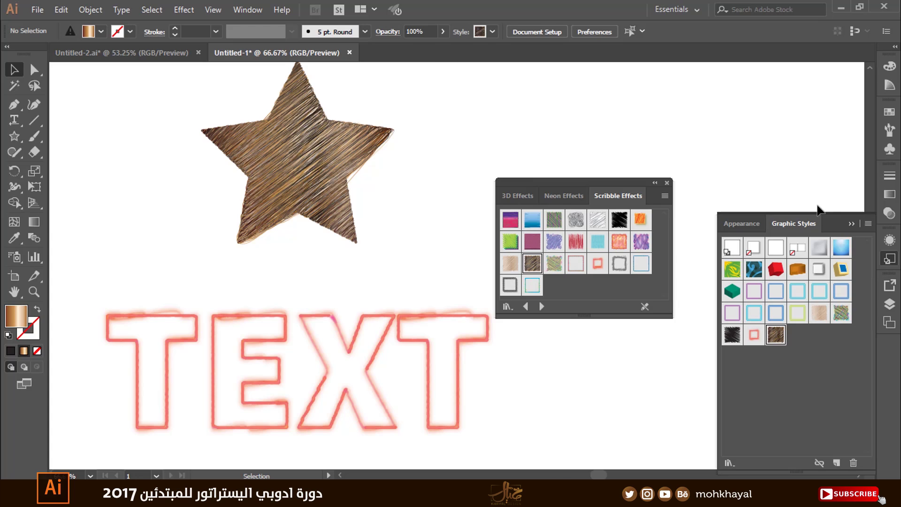
{"action": "left_click", "coordinate": [667, 183]}
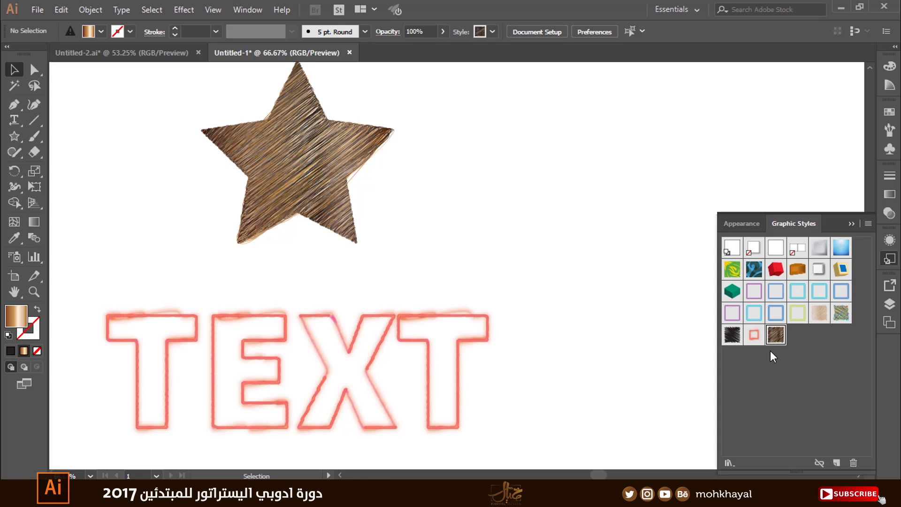
Save the graphic styles as a user-defined library named 'khayal', then reopen the libraries list.
{"action": "left_click", "coordinate": [733, 461]}
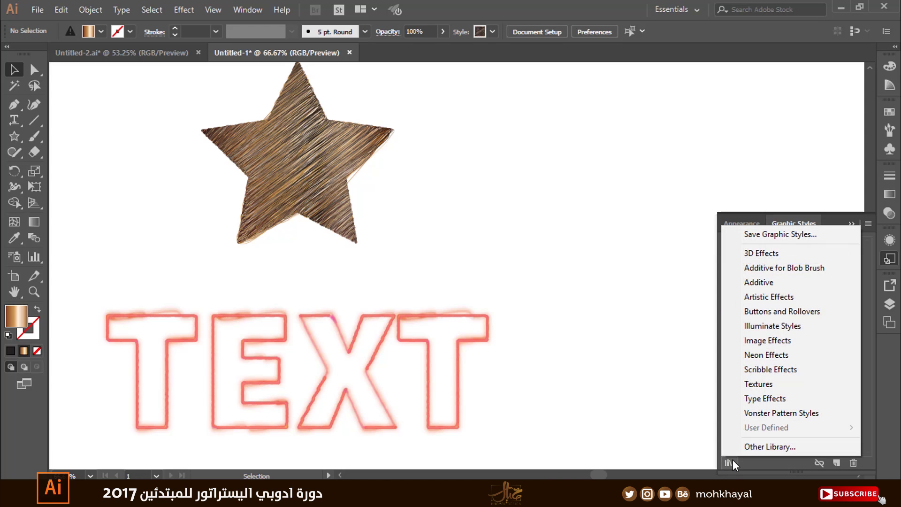
{"action": "left_click", "coordinate": [760, 237]}
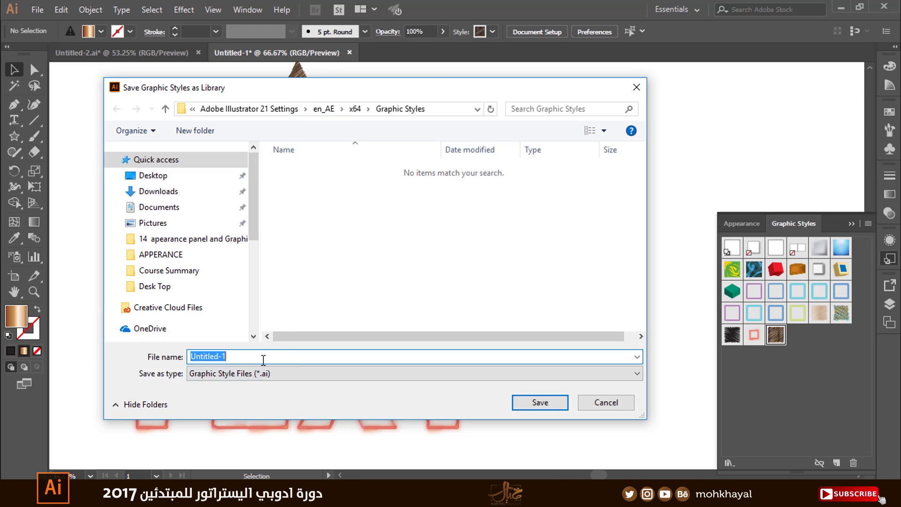
{"action": "type", "text": "kh"}
{"action": "type", "text": "ayal"}
{"action": "left_click", "coordinate": [551, 402]}
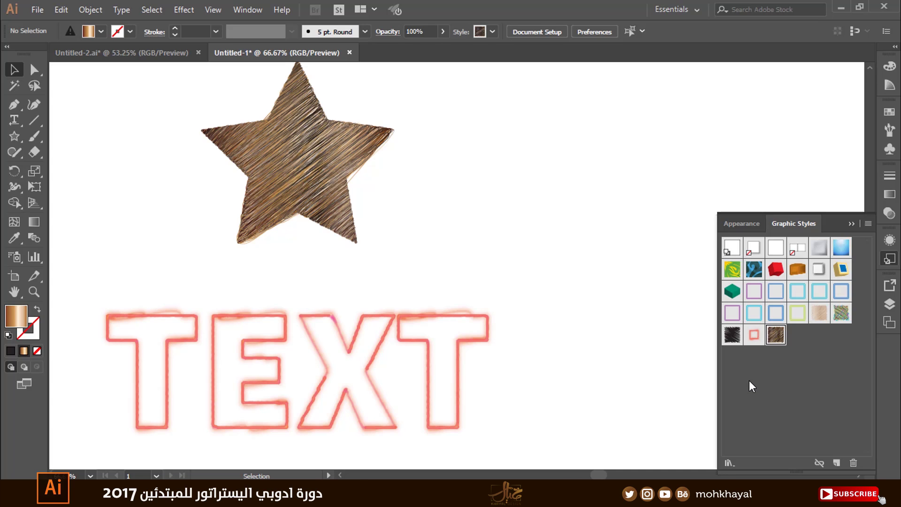
{"action": "left_click", "coordinate": [734, 459]}
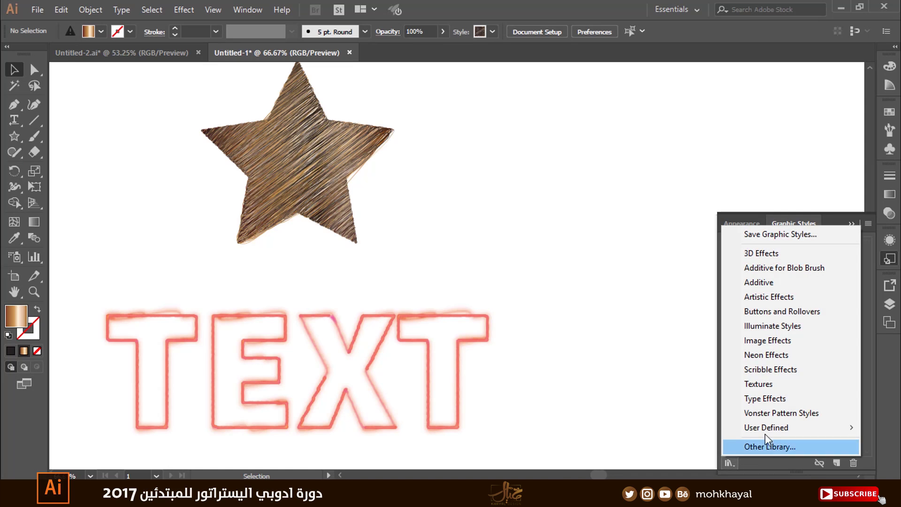
{"action": "mouse_move", "coordinate": [774, 427]}
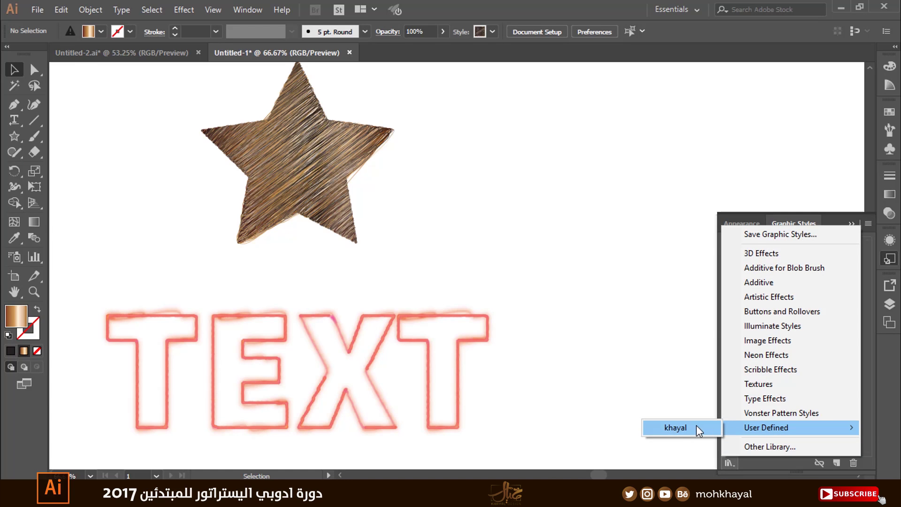
{"action": "left_click", "coordinate": [693, 428]}
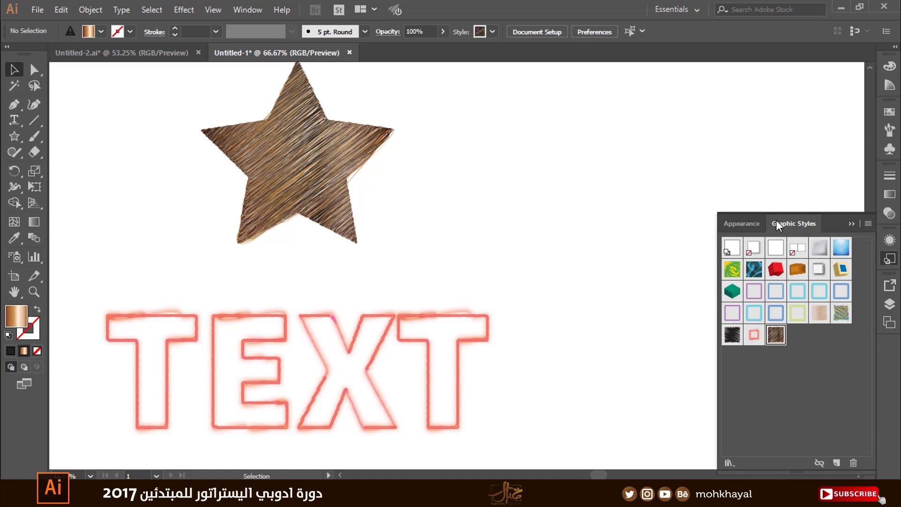
{"action": "left_click", "coordinate": [732, 460]}
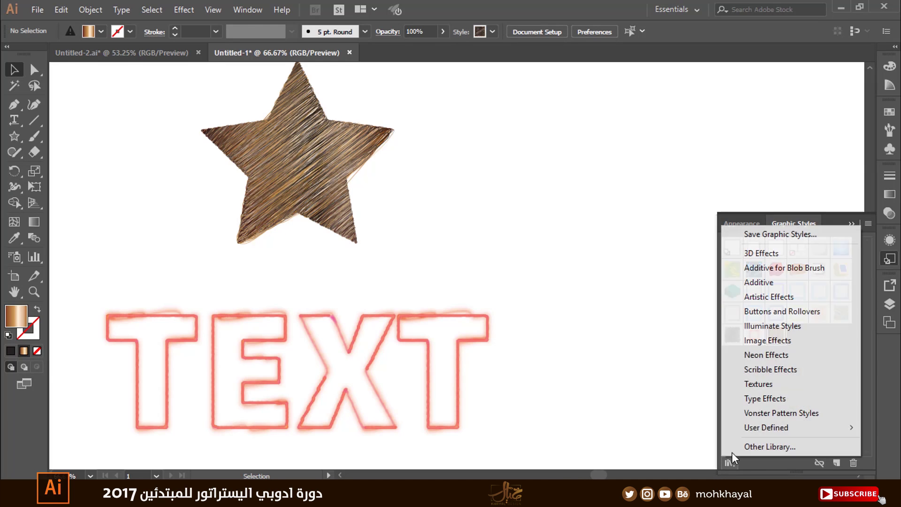
{"action": "left_click", "coordinate": [764, 350]}
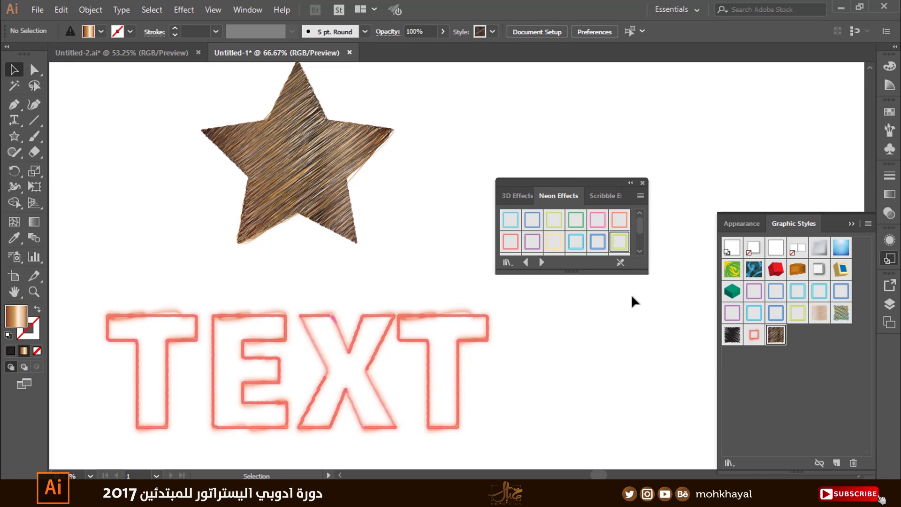
{"action": "left_click", "coordinate": [730, 462]}
{"action": "mouse_move", "coordinate": [766, 427]}
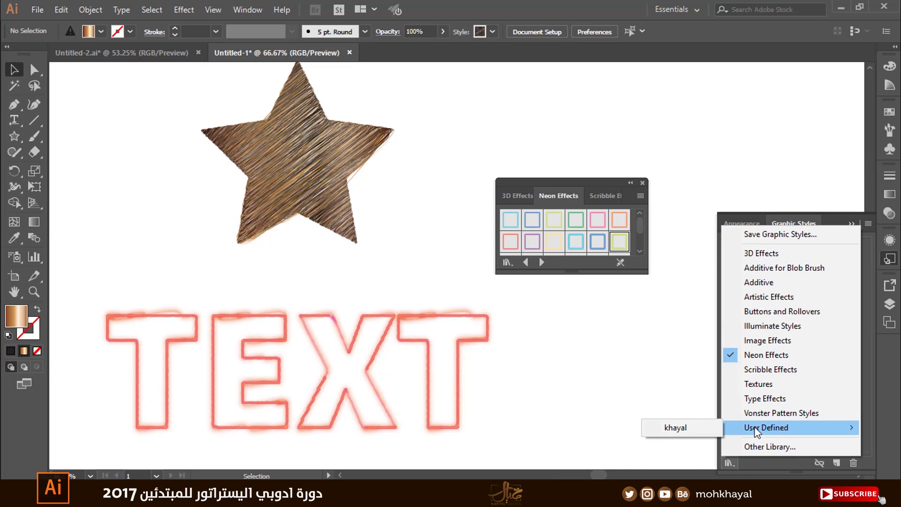
{"action": "left_click", "coordinate": [695, 427]}
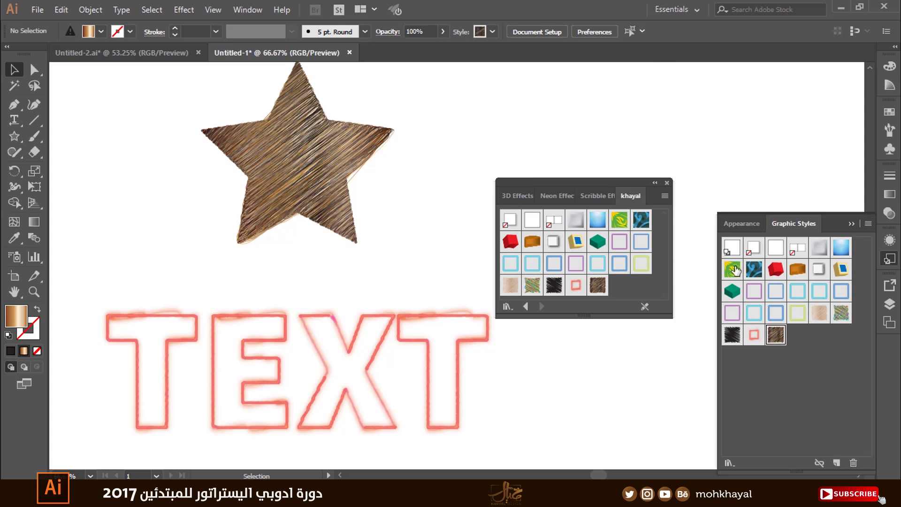
{"action": "left_click", "coordinate": [667, 182]}
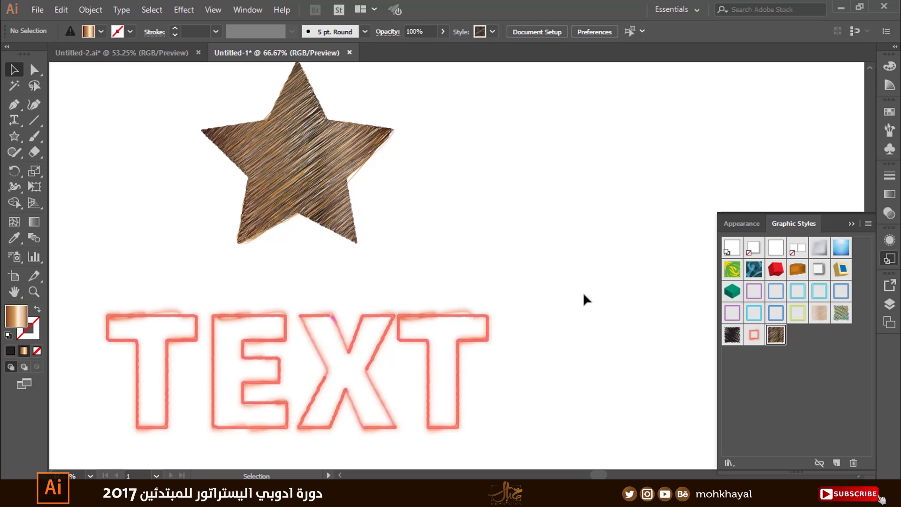
{"action": "left_click_drag", "start_coordinate": [585, 299], "coordinate": [453, 362]}
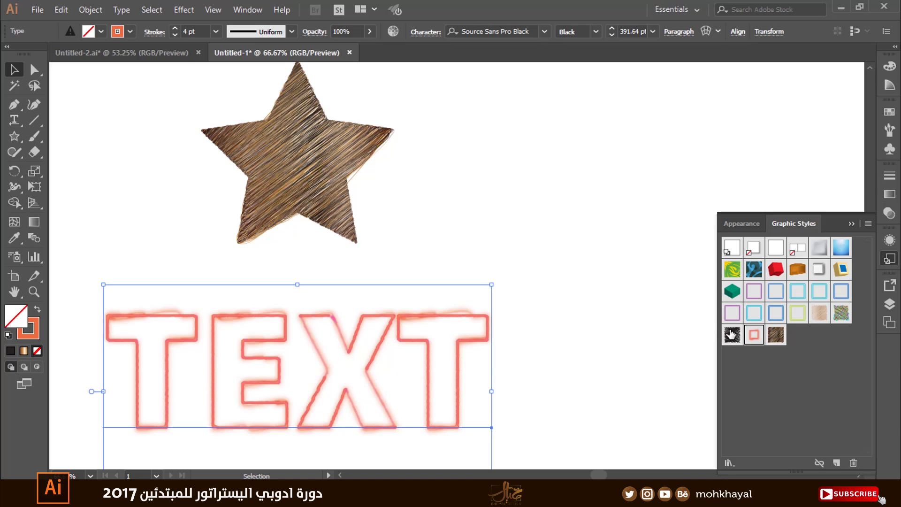
Apply the multicolour scribble graphic style to TEXT, then deselect it to view the result.
{"action": "left_click", "coordinate": [841, 313]}
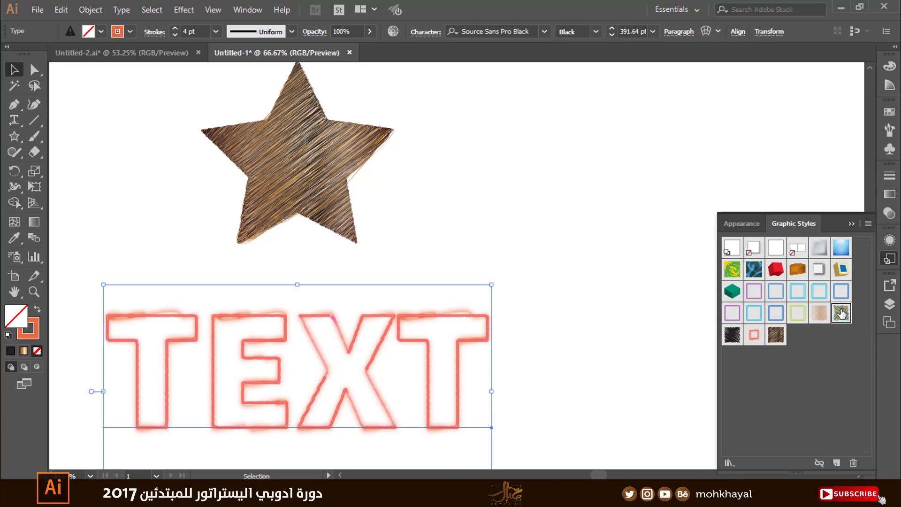
{"action": "left_click", "coordinate": [588, 277]}
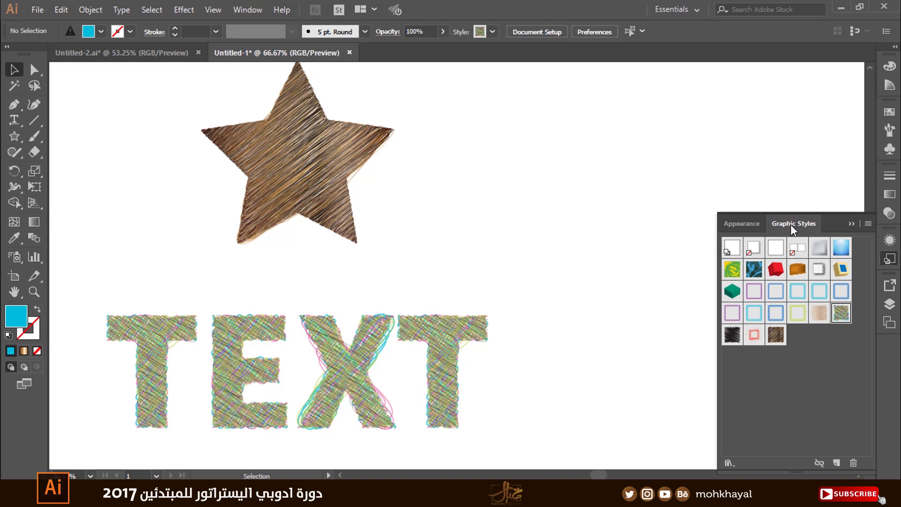
Float the Appearance panel and select TEXT to list its stroke, four fills and Scribble.
{"action": "left_click", "coordinate": [738, 222]}
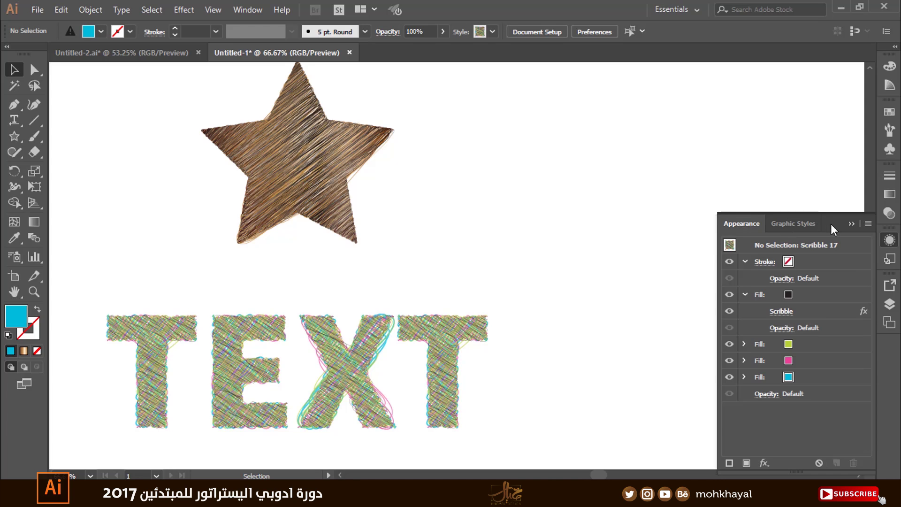
{"action": "mouse_move", "coordinate": [826, 223]}
{"action": "left_mouse_down"}
{"action": "mouse_move", "coordinate": [712, 120]}
{"action": "mouse_move", "coordinate": [784, 112]}
{"action": "left_mouse_up"}
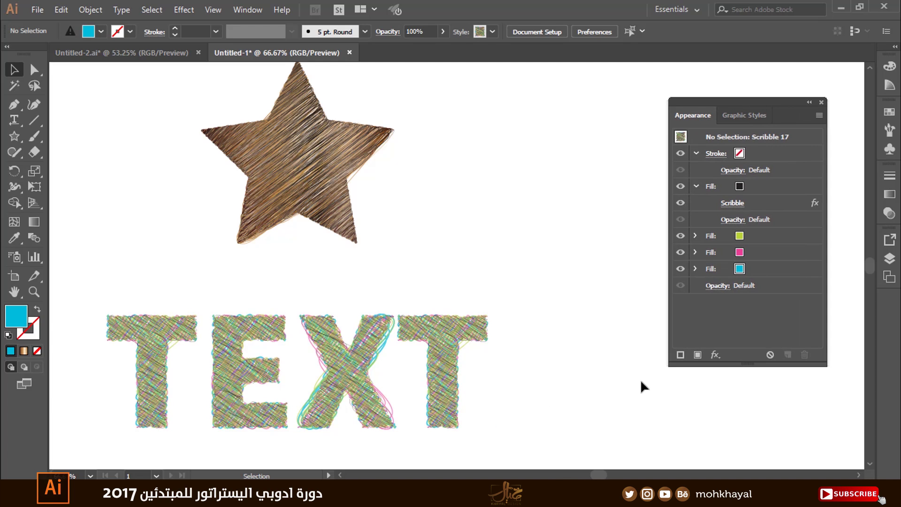
{"action": "left_click", "coordinate": [482, 316]}
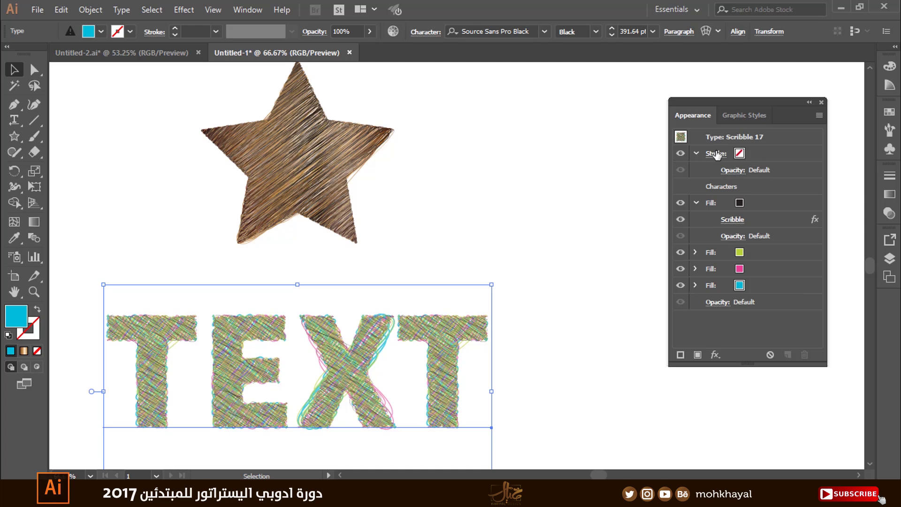
{"action": "left_click", "coordinate": [695, 203]}
{"action": "left_click", "coordinate": [696, 202]}
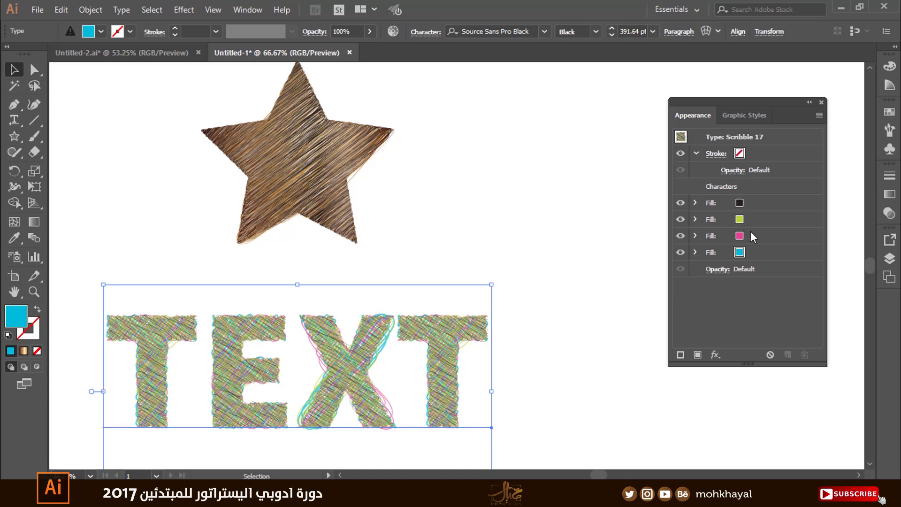
{"action": "left_click", "coordinate": [695, 203]}
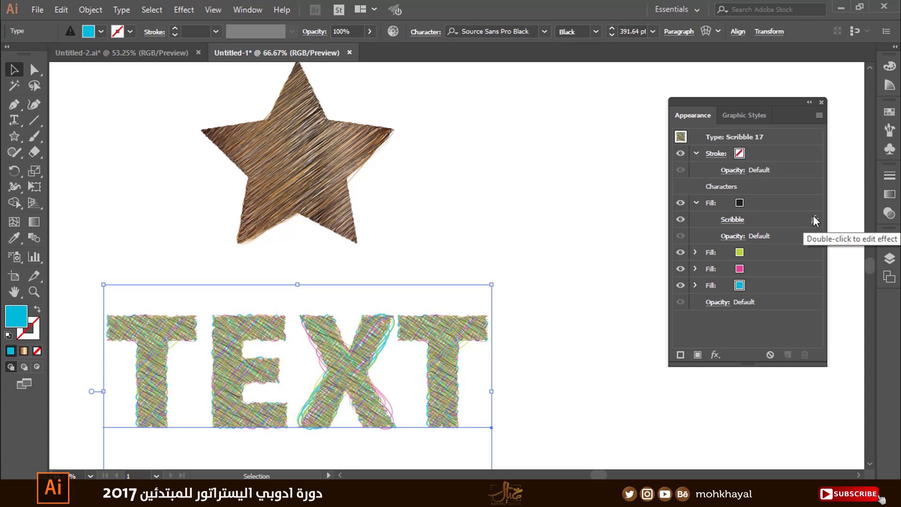
{"action": "left_click", "coordinate": [734, 218]}
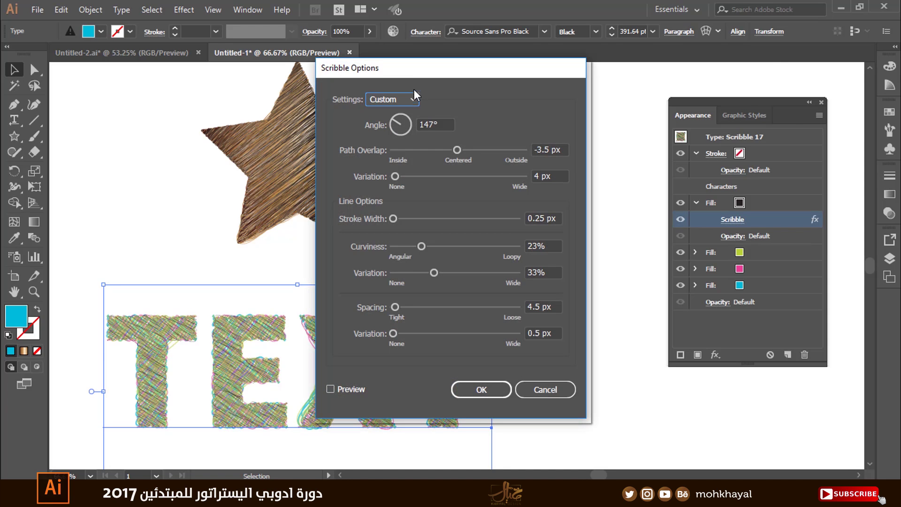
{"action": "left_click_drag", "start_coordinate": [443, 72], "coordinate": [616, 71]}
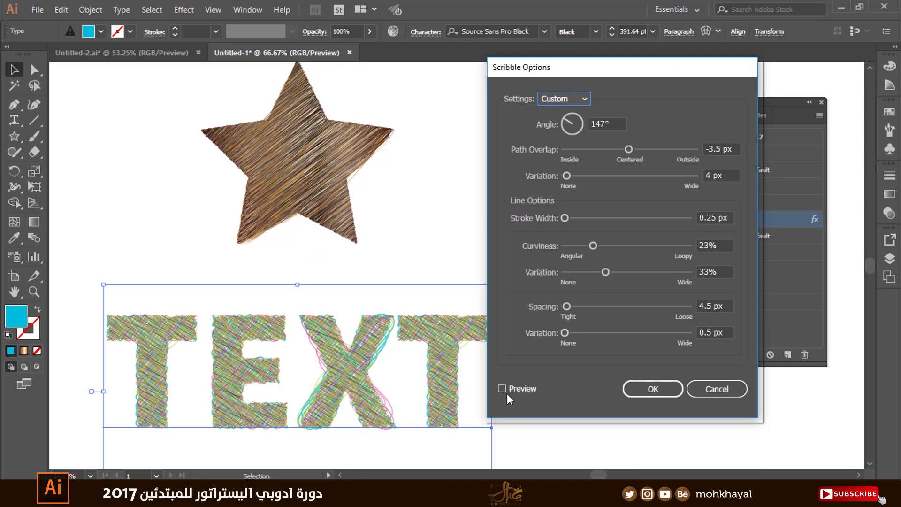
{"action": "left_click", "coordinate": [509, 390]}
{"action": "left_click_drag", "start_coordinate": [629, 149], "coordinate": [657, 151]}
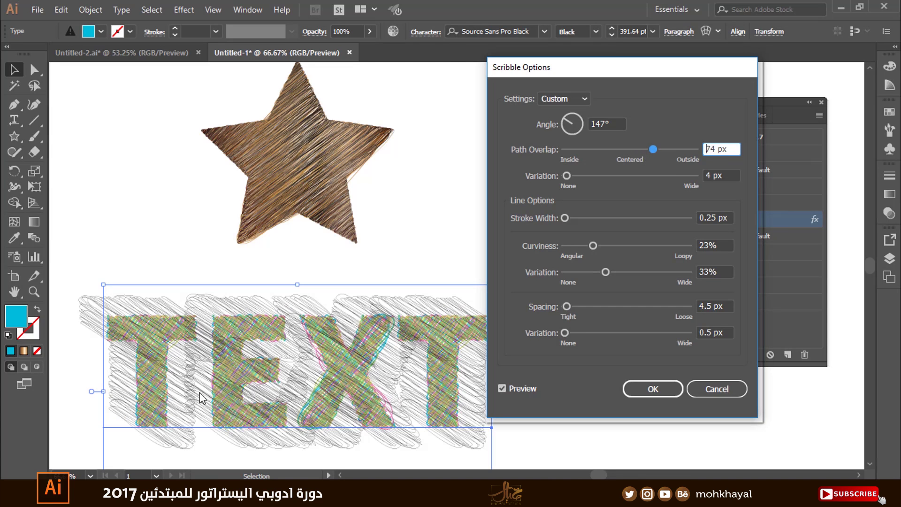
{"action": "left_click_drag", "start_coordinate": [615, 150], "coordinate": [612, 149]}
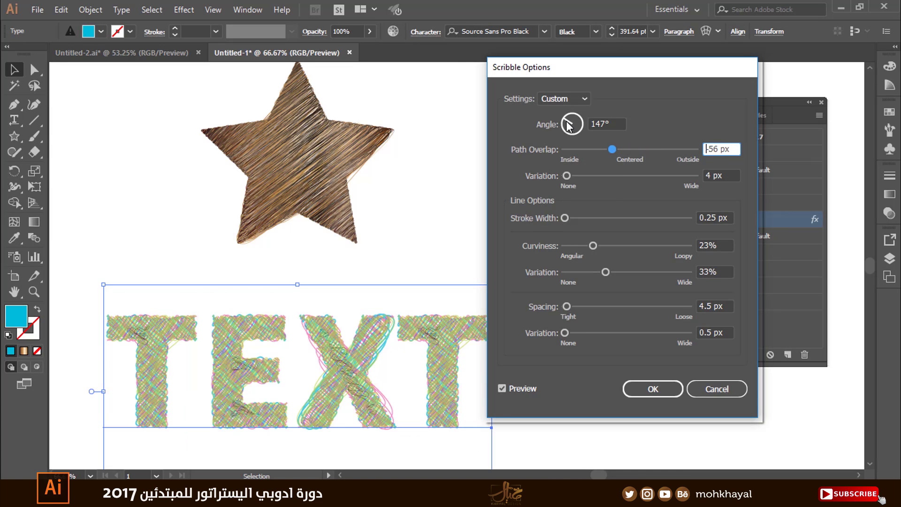
{"action": "left_click_drag", "start_coordinate": [572, 127], "coordinate": [578, 132]}
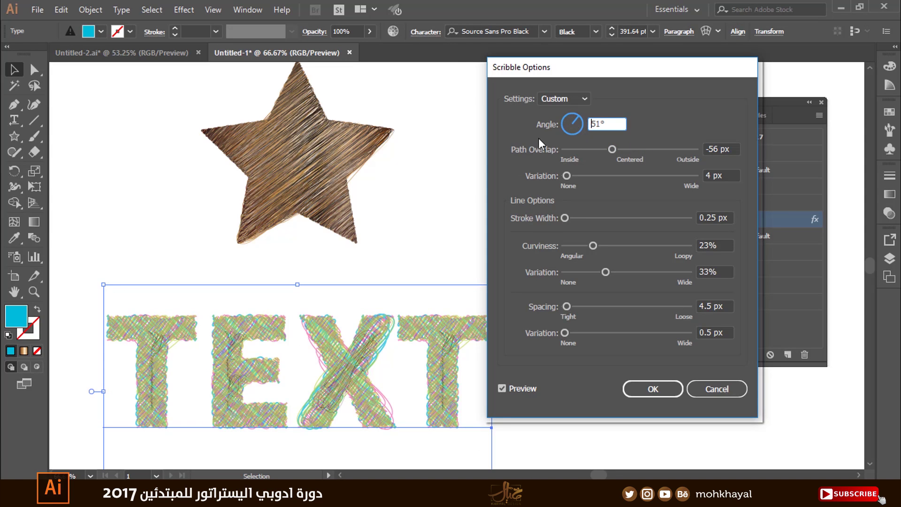
{"action": "left_click", "coordinate": [722, 387], "text": "alt"}
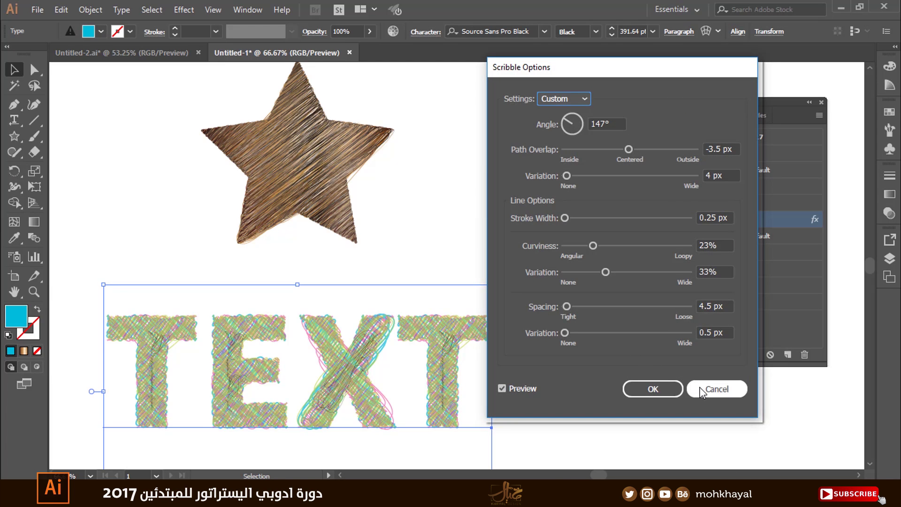
{"action": "left_click", "coordinate": [702, 391]}
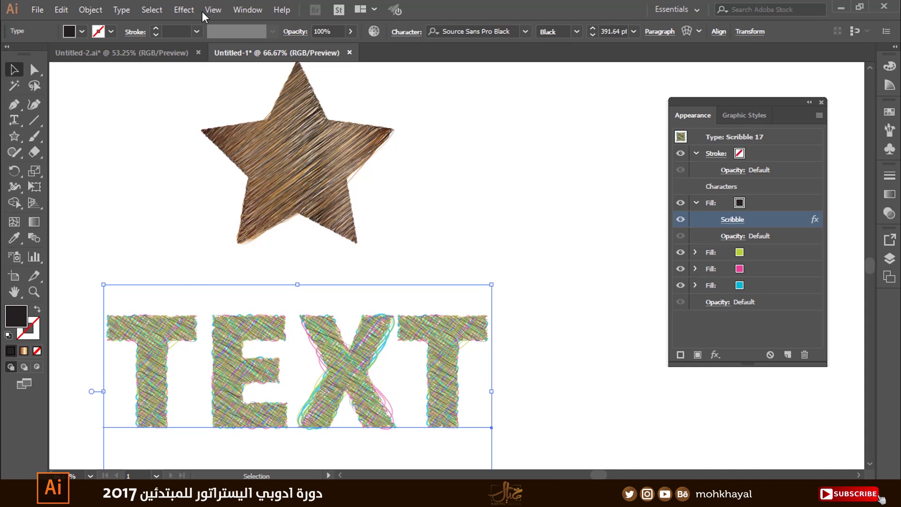
{"action": "left_click", "coordinate": [182, 10]}
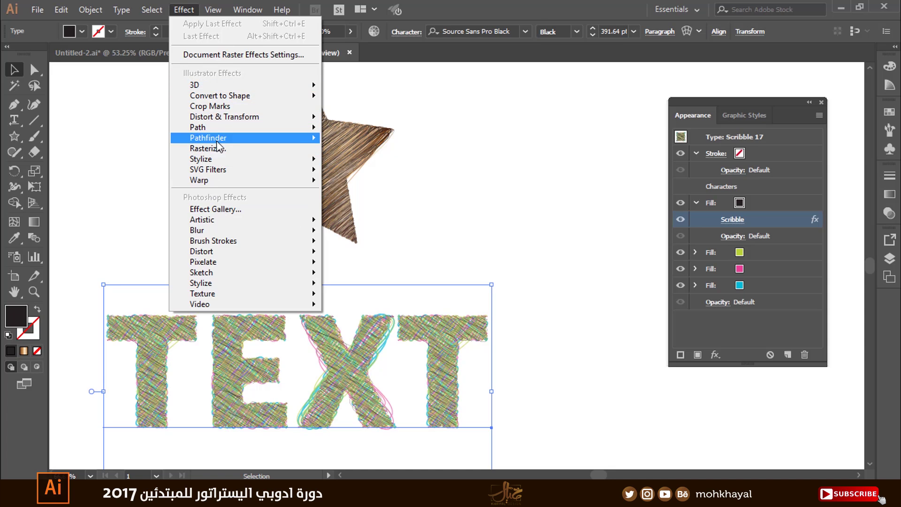
{"action": "key", "text": "Escape"}
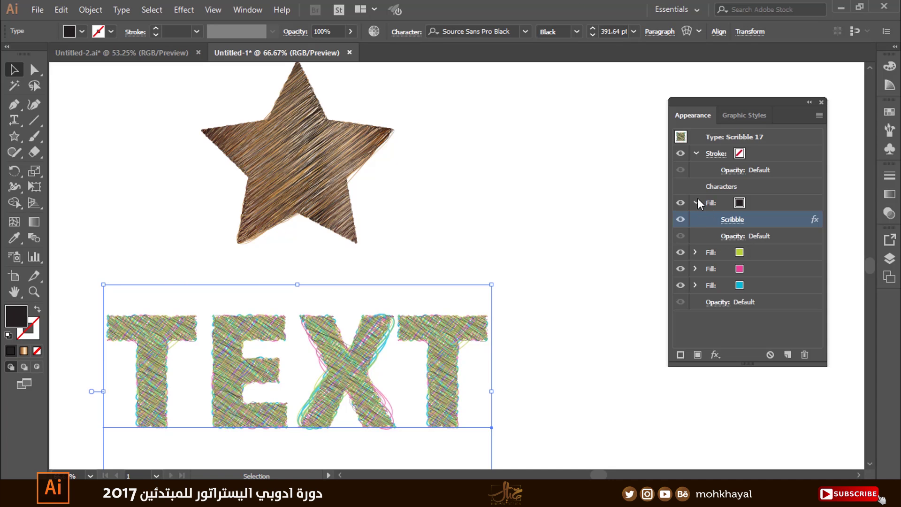
{"action": "left_click", "coordinate": [696, 202]}
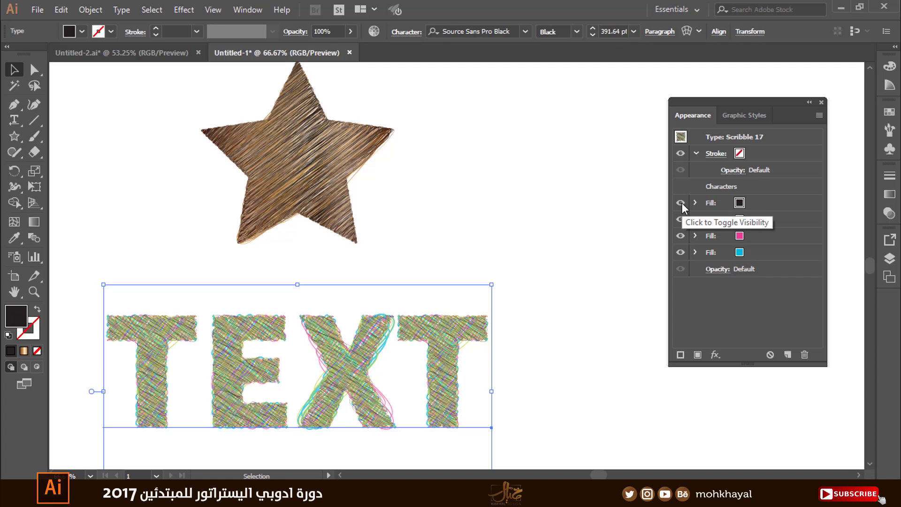
{"action": "left_click", "coordinate": [681, 202]}
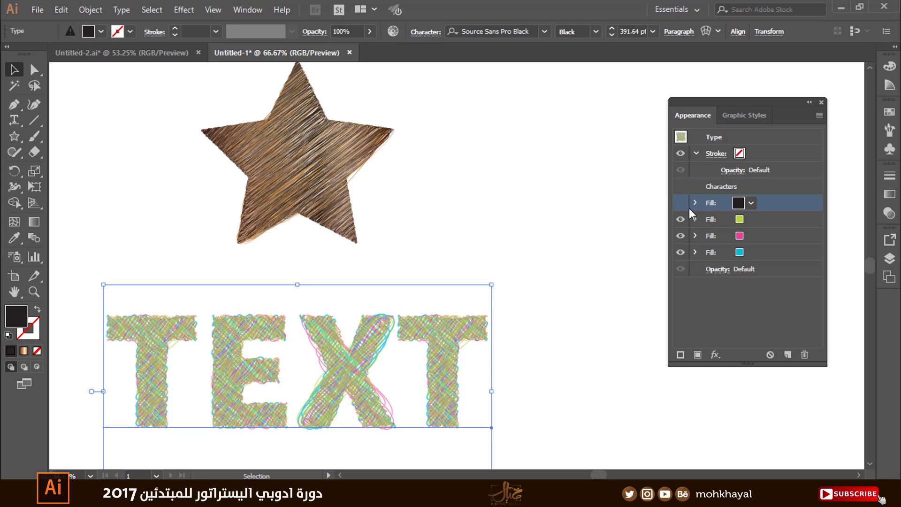
{"action": "left_click", "coordinate": [679, 203]}
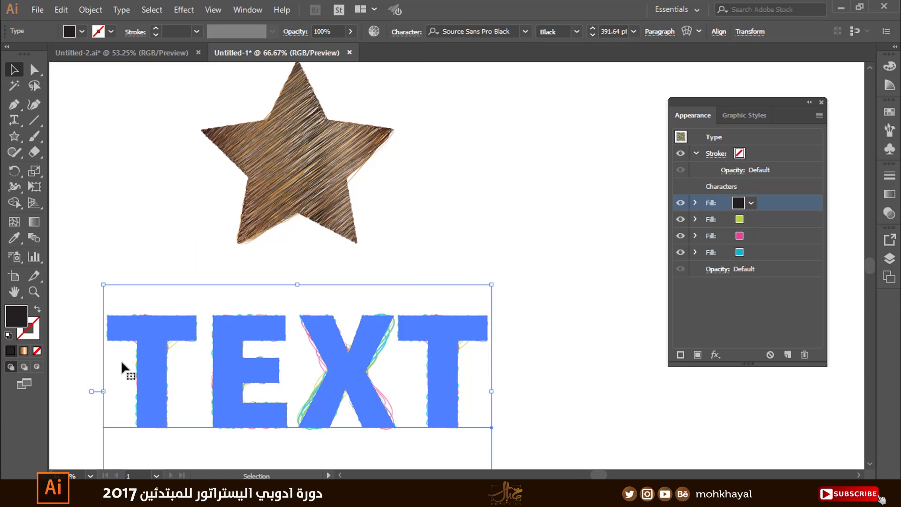
{"action": "left_click", "coordinate": [680, 203]}
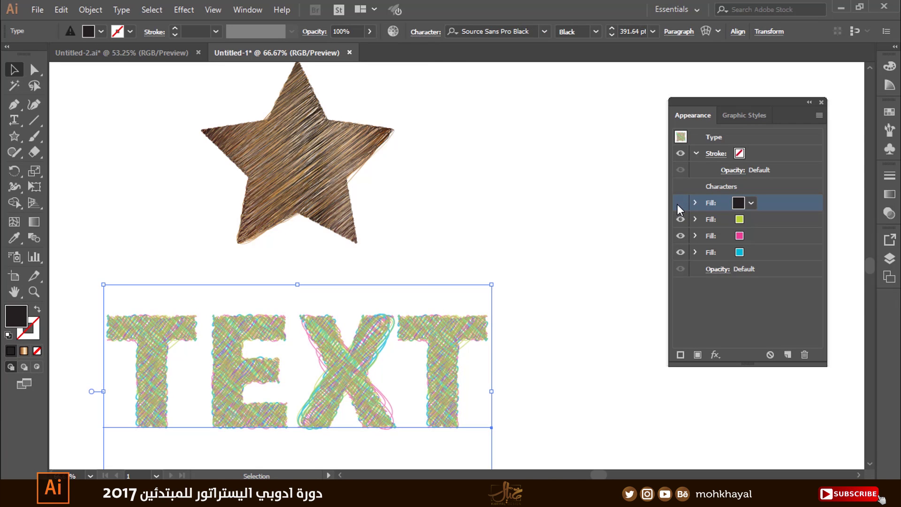
Make the black fill visible again and zoom in on the TEXT letters.
{"action": "left_click", "coordinate": [679, 203]}
{"action": "left_click_drag", "start_coordinate": [551, 342], "coordinate": [593, 229]}
{"action": "key", "text": "z"}
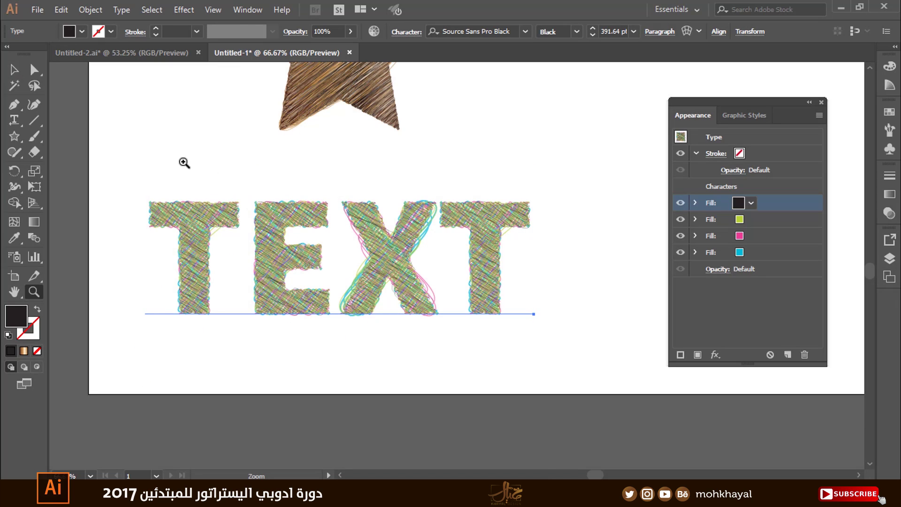
{"action": "mouse_move", "coordinate": [99, 103]}
{"action": "left_mouse_down"}
{"action": "mouse_move", "coordinate": [514, 289]}
{"action": "mouse_move", "coordinate": [627, 391]}
{"action": "left_mouse_up"}
{"action": "key", "text": "v"}
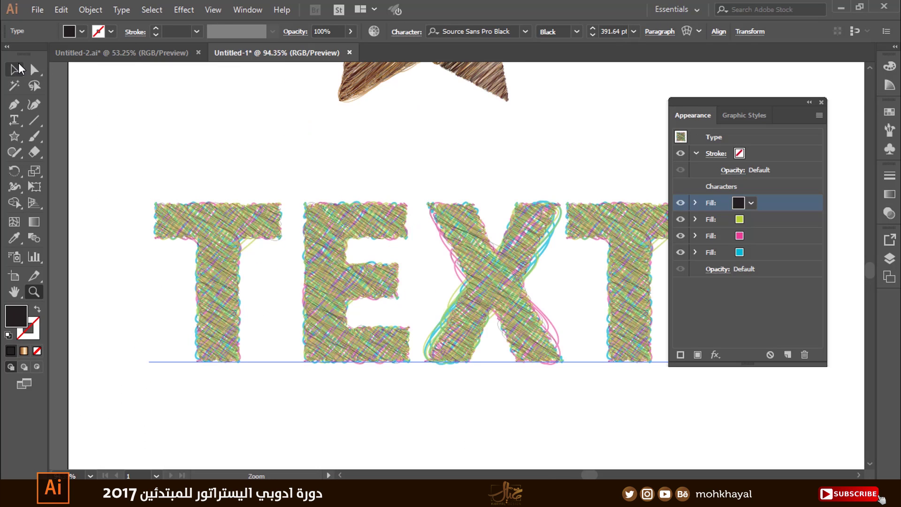
{"action": "left_click_drag", "start_coordinate": [442, 266], "coordinate": [364, 244]}
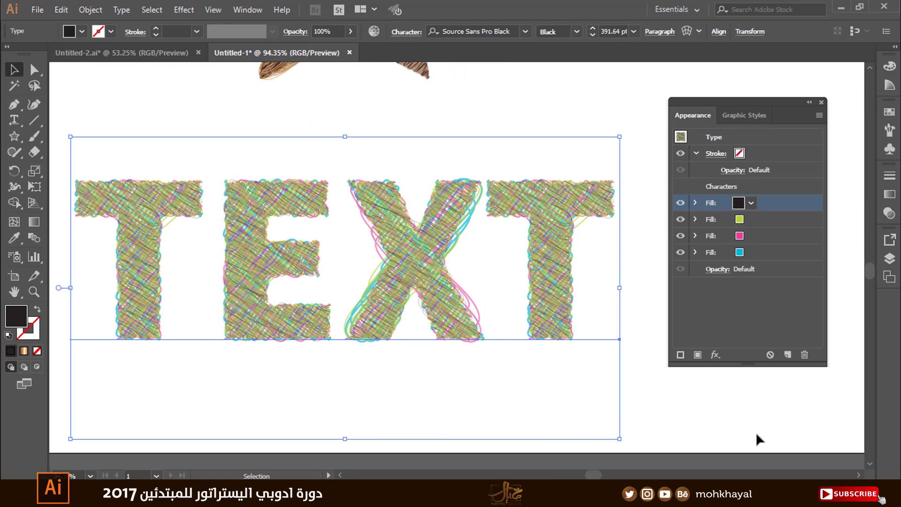
Reselect TEXT and expand its green fill to show Scribble at 60% opacity.
{"action": "left_click", "coordinate": [756, 427]}
{"action": "left_click", "coordinate": [562, 214]}
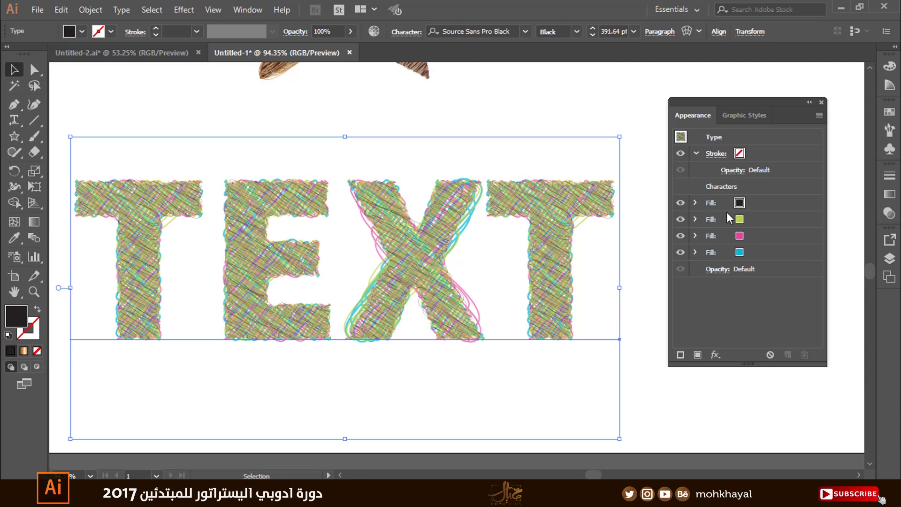
{"action": "left_click", "coordinate": [694, 219]}
{"action": "left_click", "coordinate": [694, 219]}
{"action": "left_click", "coordinate": [696, 218]}
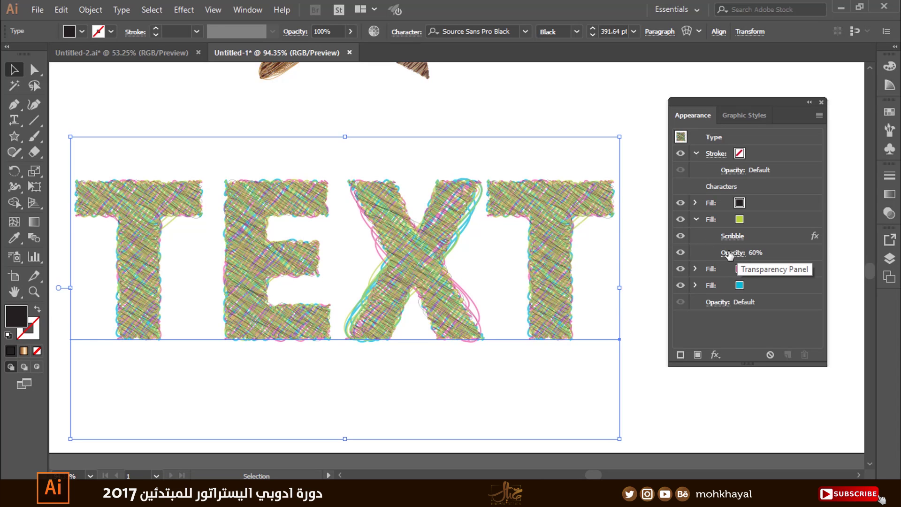
Set the green fill's opacity to 100% with Color Dodge blending.
{"action": "left_click", "coordinate": [731, 252]}
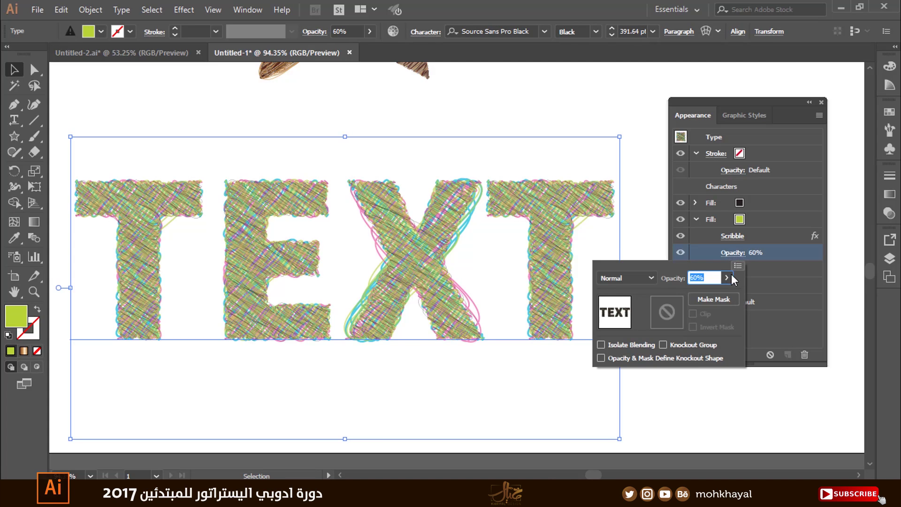
{"action": "left_click", "coordinate": [728, 278]}
{"action": "left_click_drag", "start_coordinate": [739, 294], "coordinate": [682, 293]}
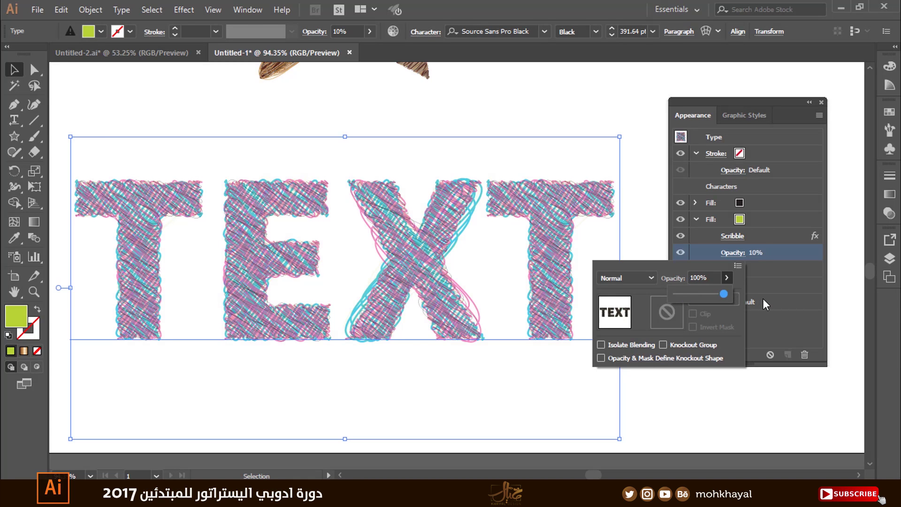
{"action": "left_click", "coordinate": [647, 287]}
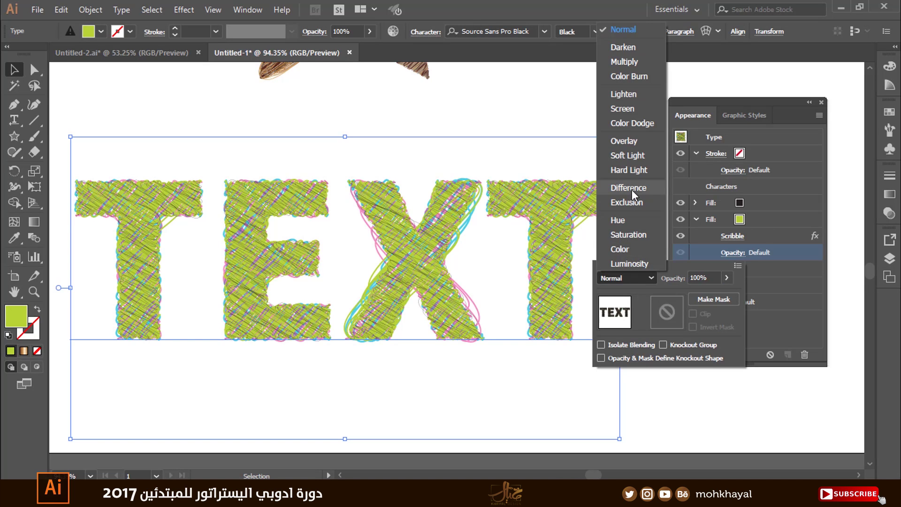
{"action": "left_click", "coordinate": [630, 123]}
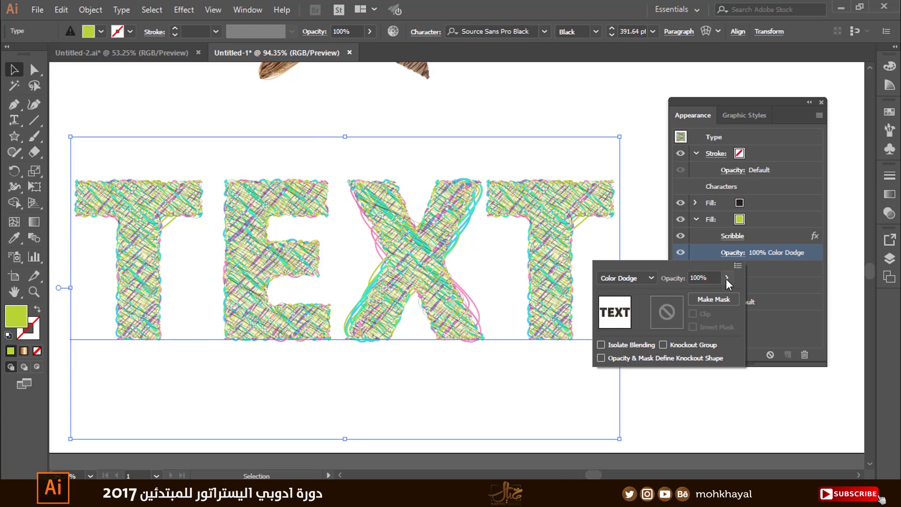
{"action": "left_click", "coordinate": [791, 336]}
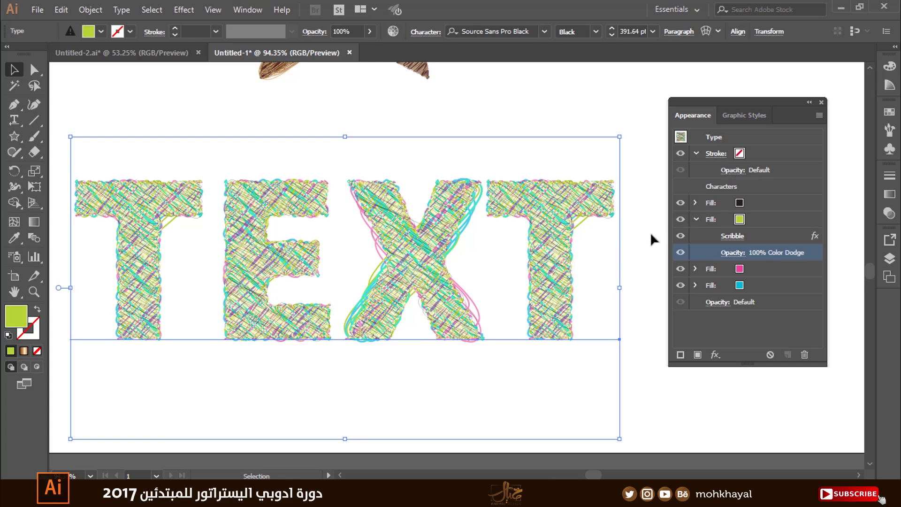
Inspect the pink fill's Scribble settings, collapse both fills and deselect TEXT.
{"action": "left_click", "coordinate": [696, 219]}
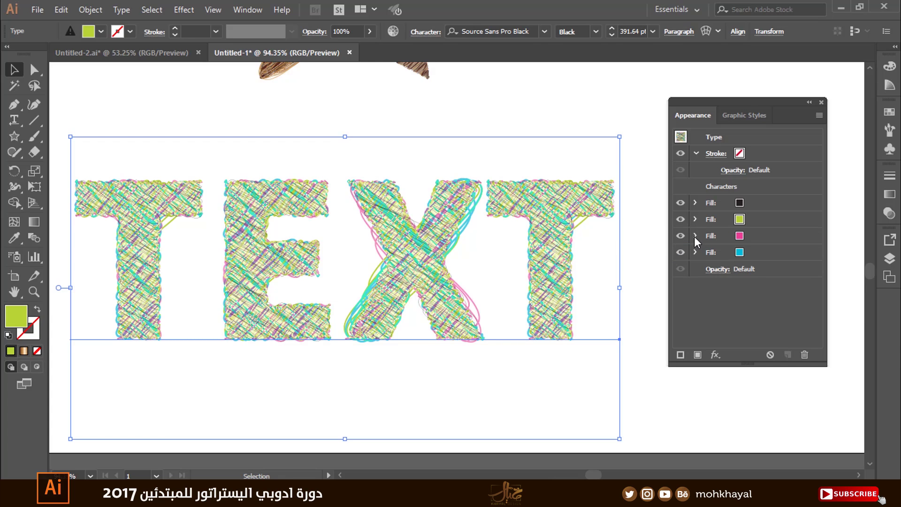
{"action": "left_click", "coordinate": [695, 236]}
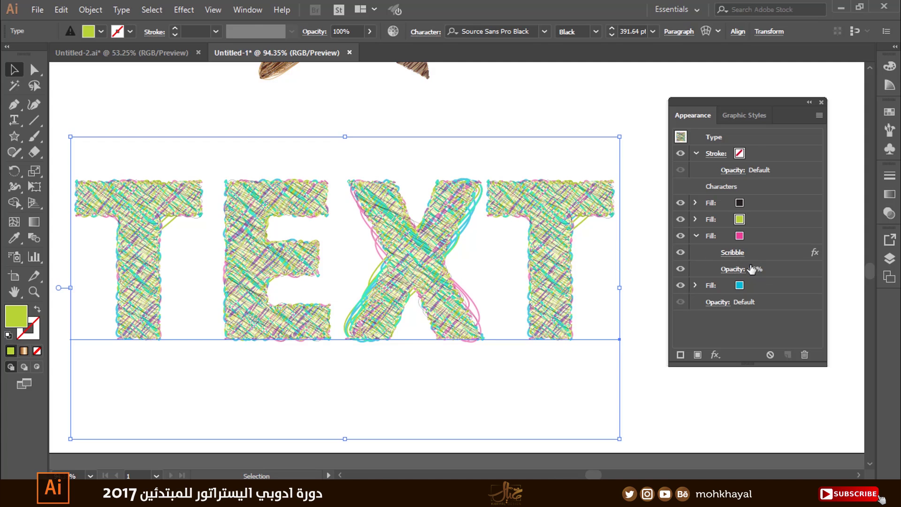
{"action": "left_click", "coordinate": [696, 237]}
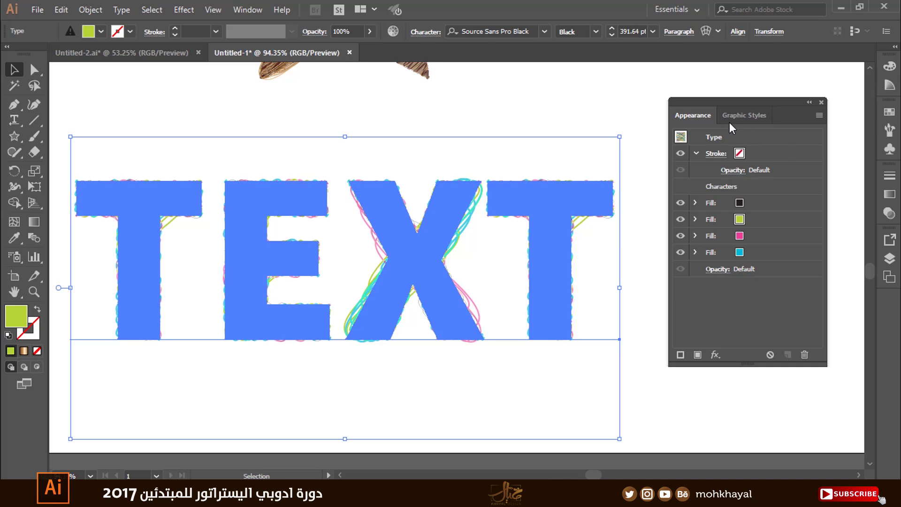
{"action": "left_click", "coordinate": [580, 111]}
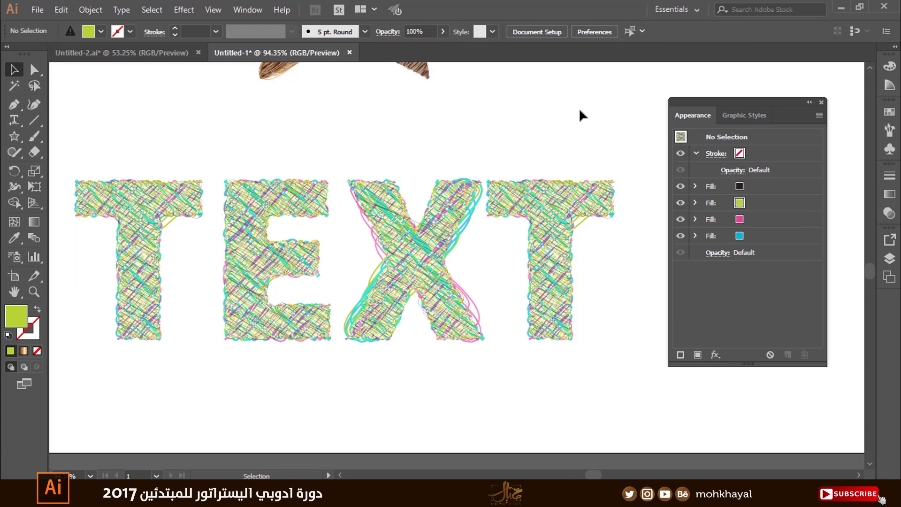
Zoom out and pan so the brown scribble star and scribbled TEXT both show.
{"action": "key", "text": "ctrl+minus"}
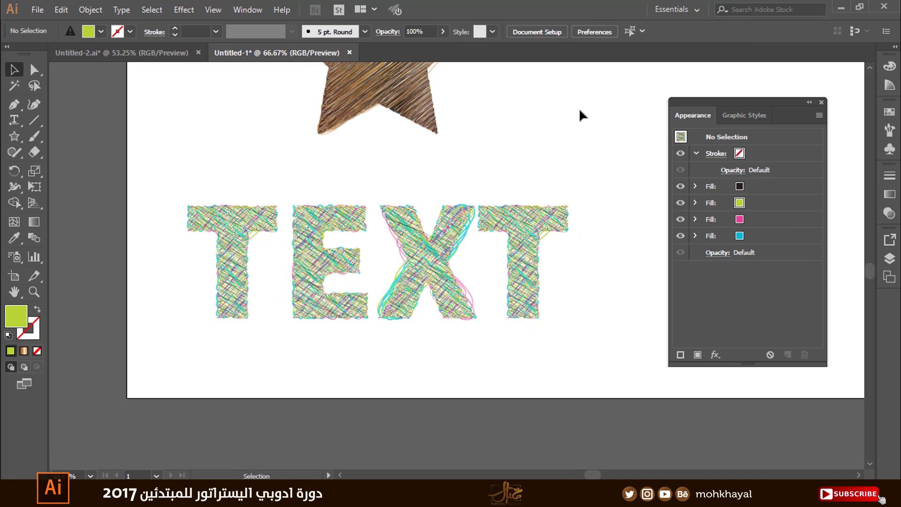
{"action": "left_click_drag", "start_coordinate": [525, 155], "coordinate": [480, 275]}
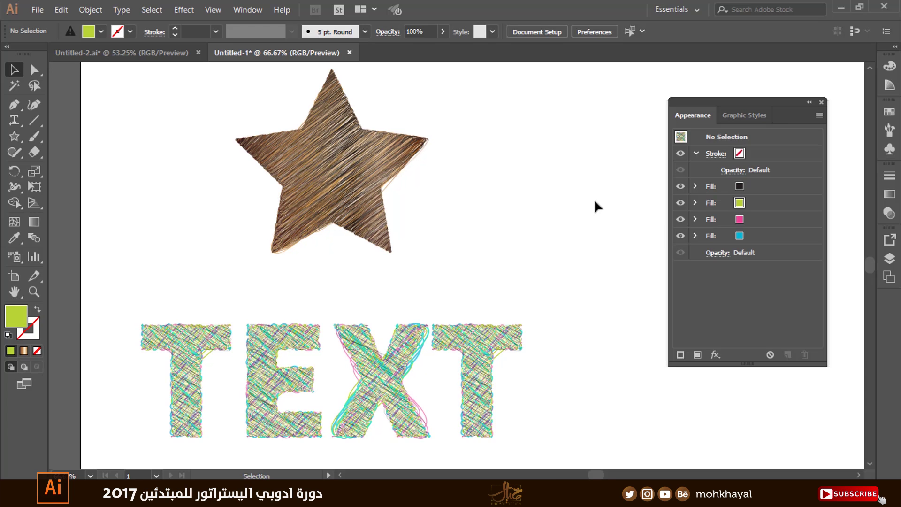
Switch to Untitled-2, hide the Appearance panel and briefly select the gradient TEXT.
{"action": "left_click", "coordinate": [143, 53]}
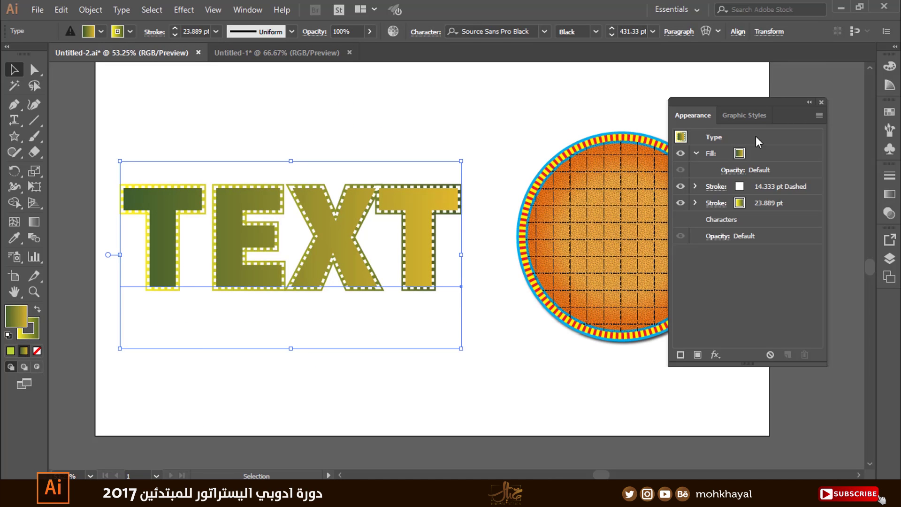
{"action": "left_click", "coordinate": [821, 102]}
{"action": "left_click", "coordinate": [476, 401]}
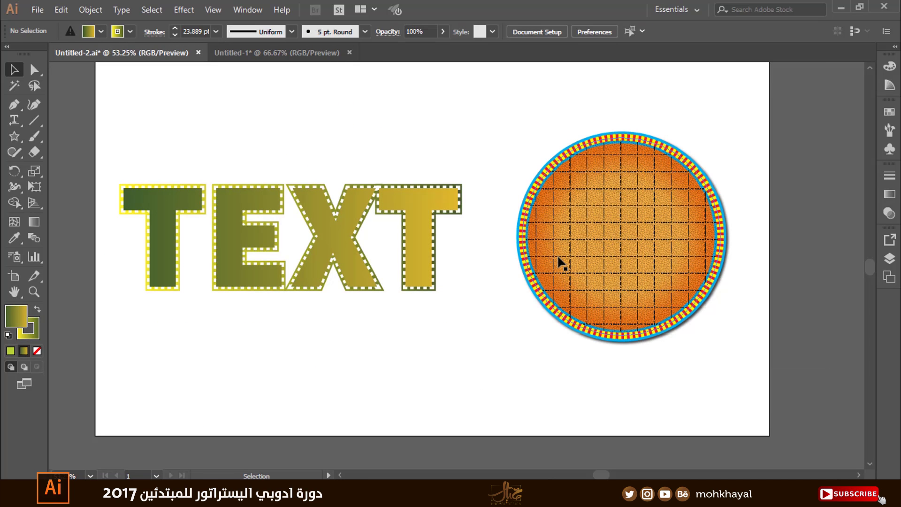
{"action": "left_click", "coordinate": [371, 270]}
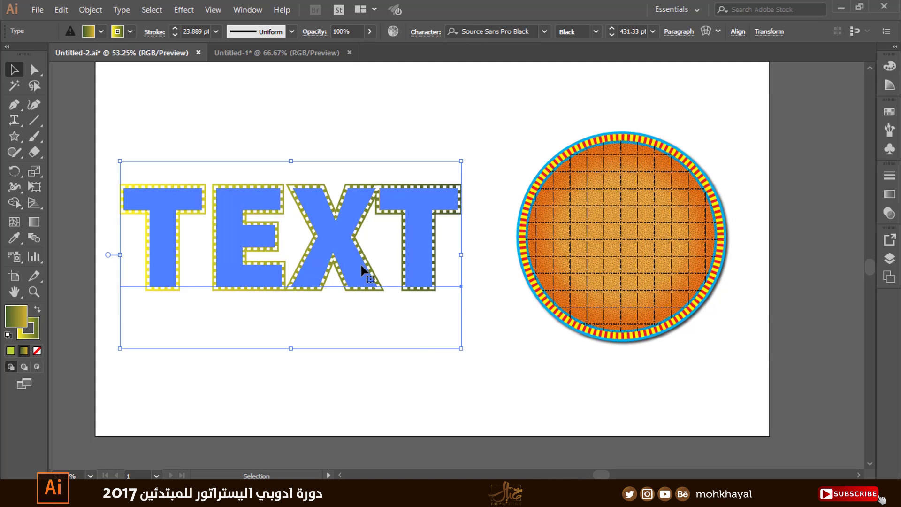
{"action": "left_click", "coordinate": [483, 427]}
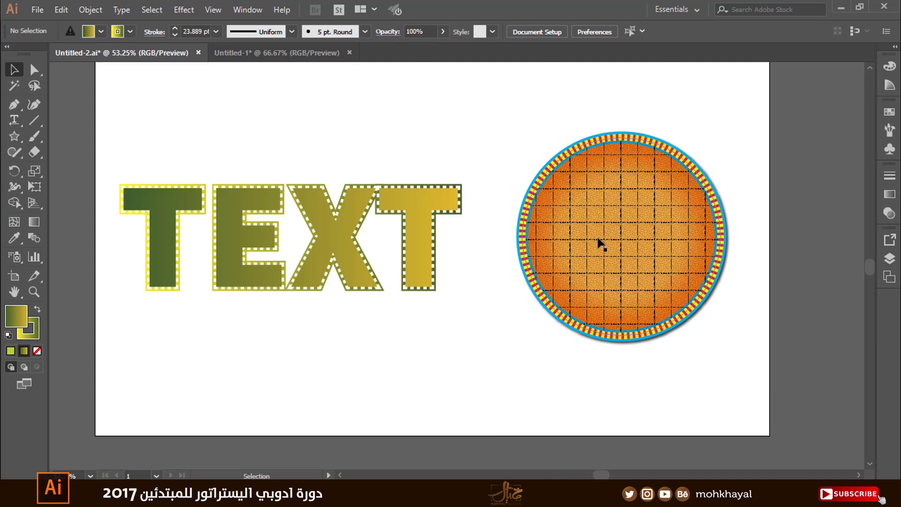
Frame the TEXT and orange circle badge together, then select the circle.
{"action": "key", "text": "z"}
{"action": "left_click", "coordinate": [585, 171]}
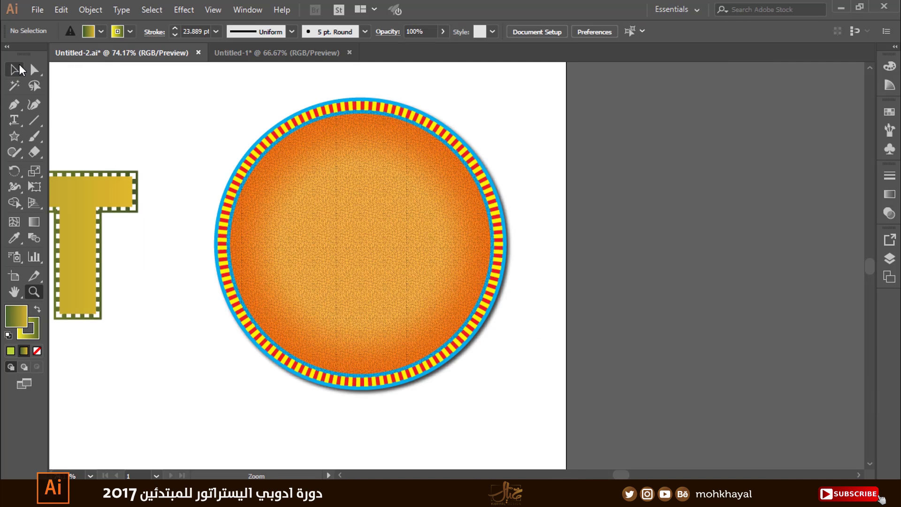
{"action": "left_click", "coordinate": [14, 70]}
{"action": "key", "text": "ctrl+minus"}
{"action": "key", "text": "ctrl+minus"}
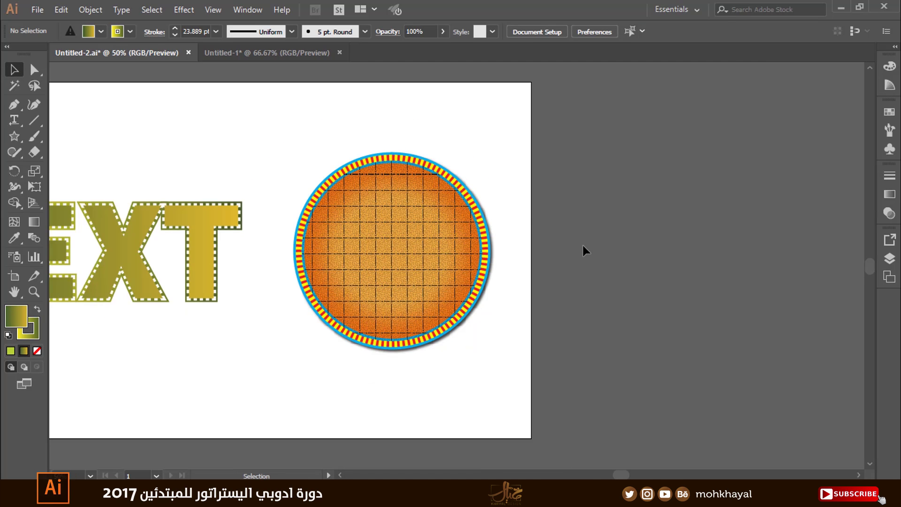
{"action": "left_click_drag", "start_coordinate": [583, 246], "coordinate": [682, 269]}
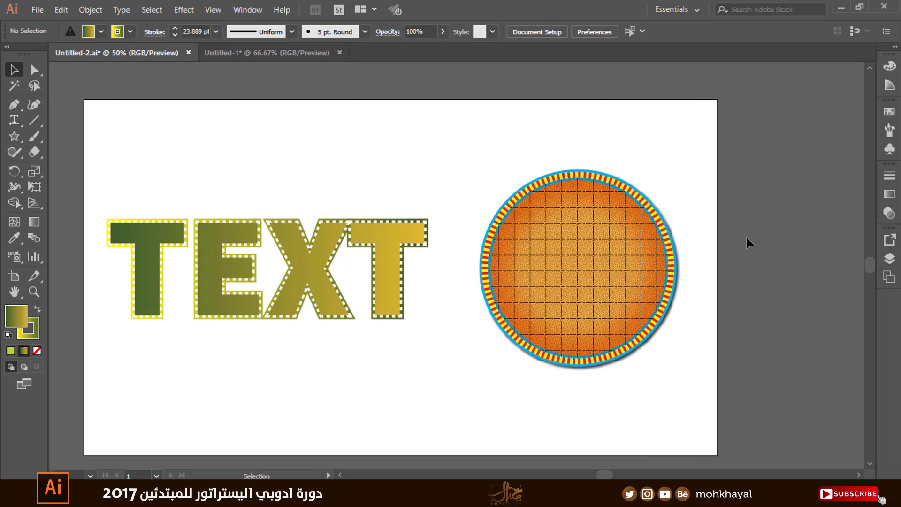
{"action": "left_click", "coordinate": [638, 280]}
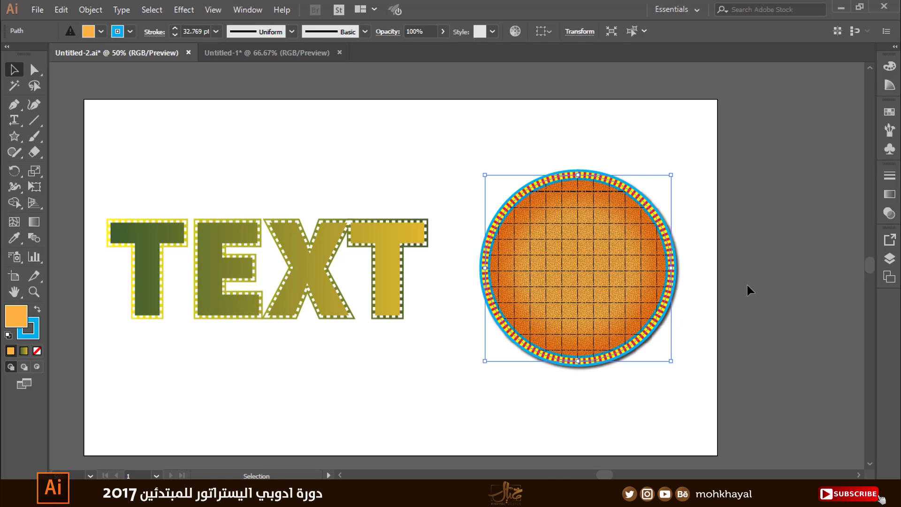
{"action": "left_click", "coordinate": [747, 285]}
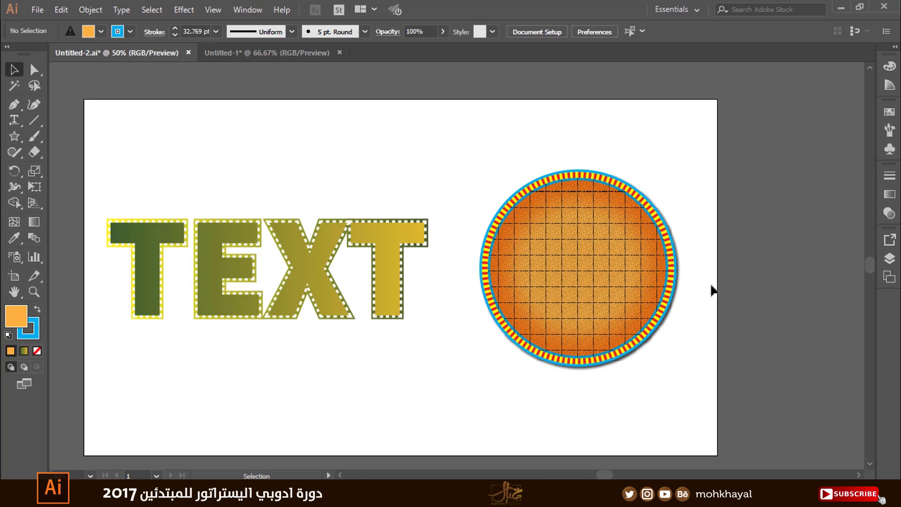
{"action": "left_click", "coordinate": [627, 275]}
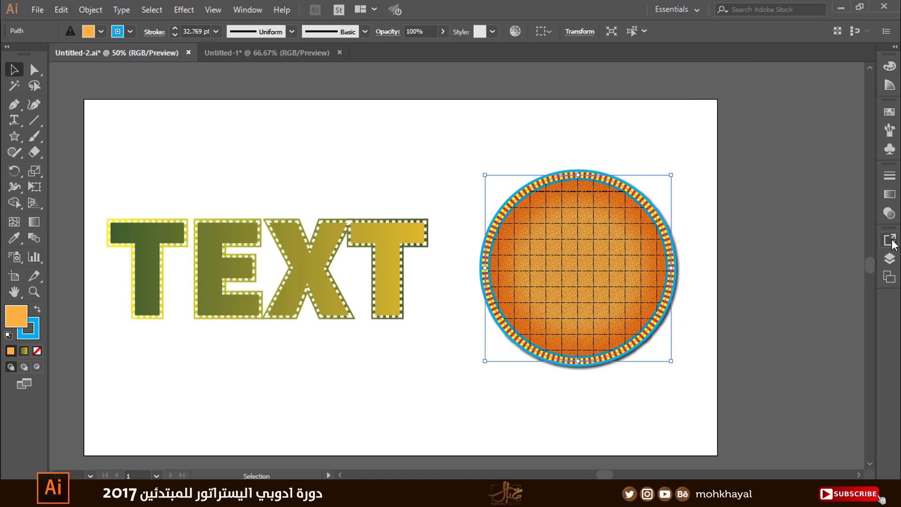
Show the circle's Appearance panel and undock Graphic Styles into a shorter separate panel.
{"action": "key", "text": "shift+F6"}
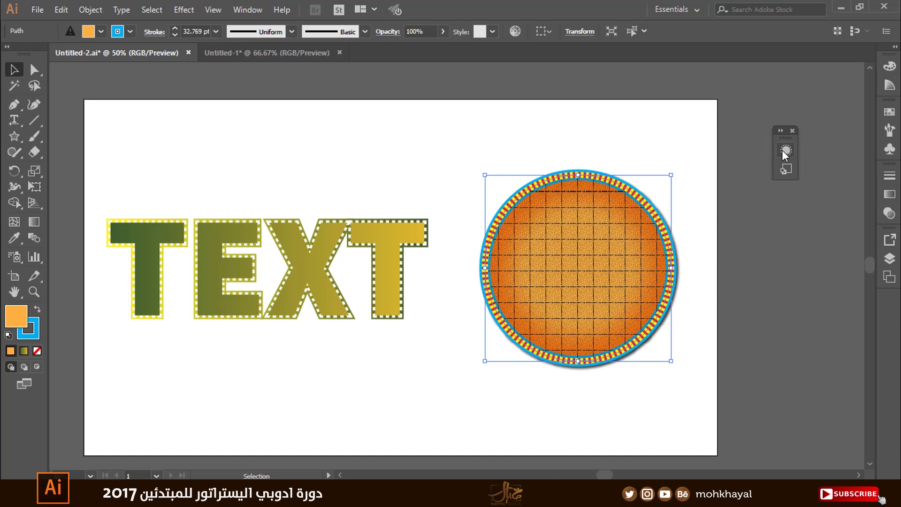
{"action": "left_click", "coordinate": [782, 150]}
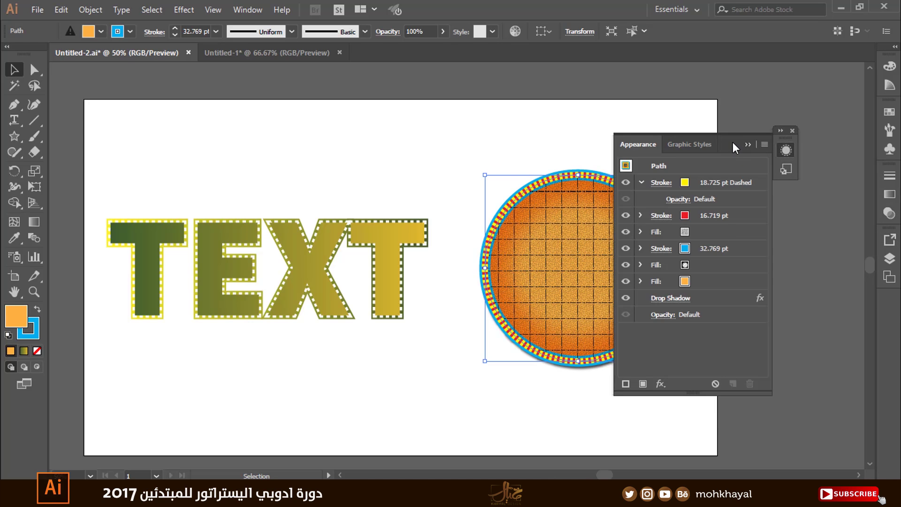
{"action": "left_click_drag", "start_coordinate": [733, 143], "coordinate": [815, 151]}
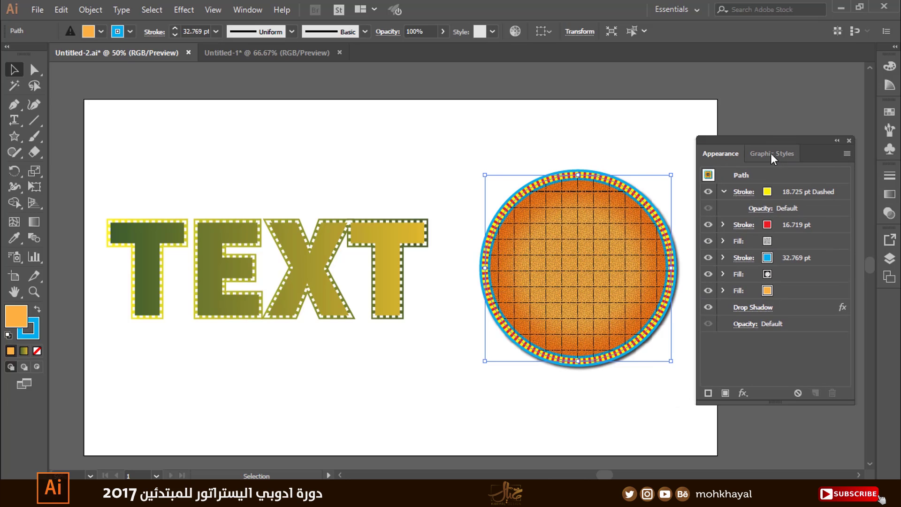
{"action": "left_click_drag", "start_coordinate": [767, 154], "coordinate": [641, 108]}
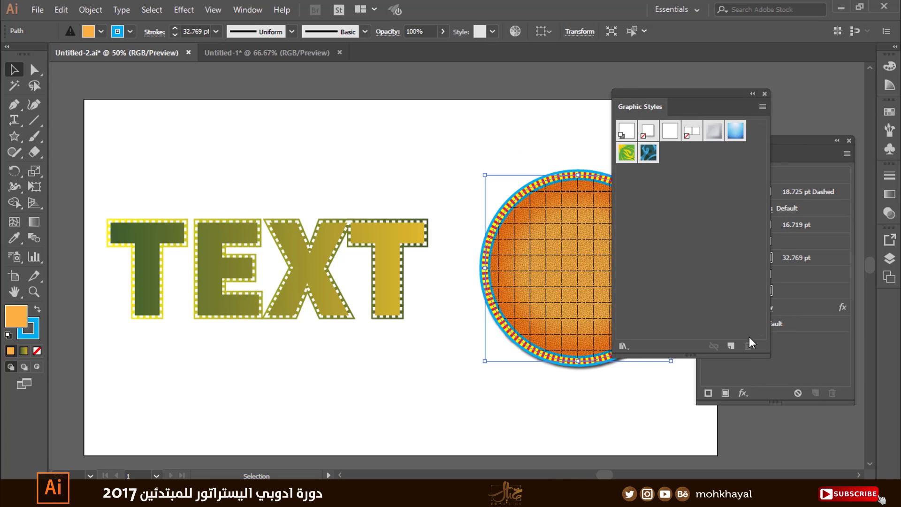
{"action": "left_click_drag", "start_coordinate": [756, 356], "coordinate": [747, 188]}
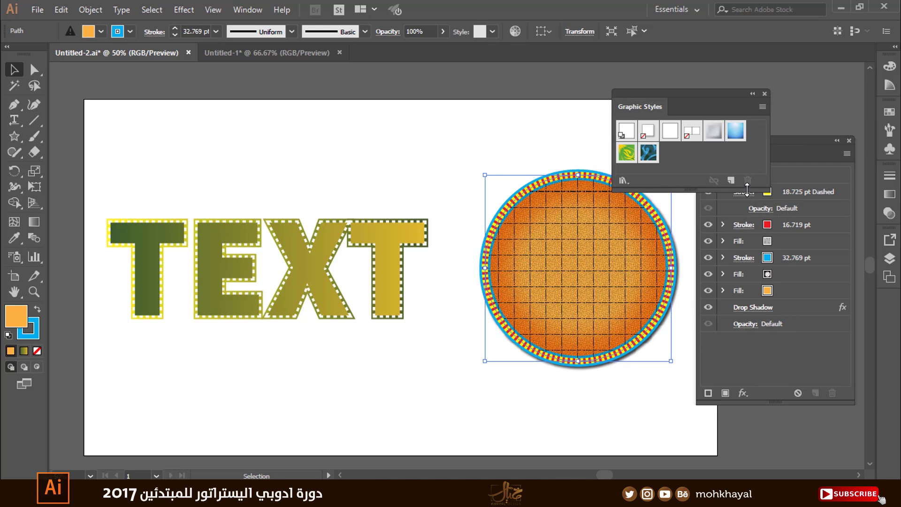
Reframe the artwork and stack the Appearance panel beneath Graphic Styles on the right.
{"action": "key", "text": "ctrl+minus"}
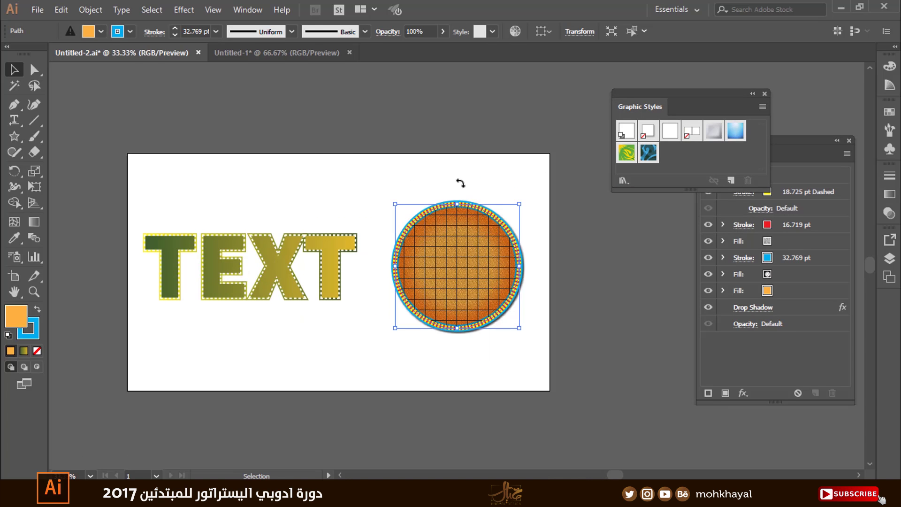
{"action": "key", "text": "z"}
{"action": "scroll", "coordinate": [643, 343], "scroll_direction": "up", "scroll_amount": 2}
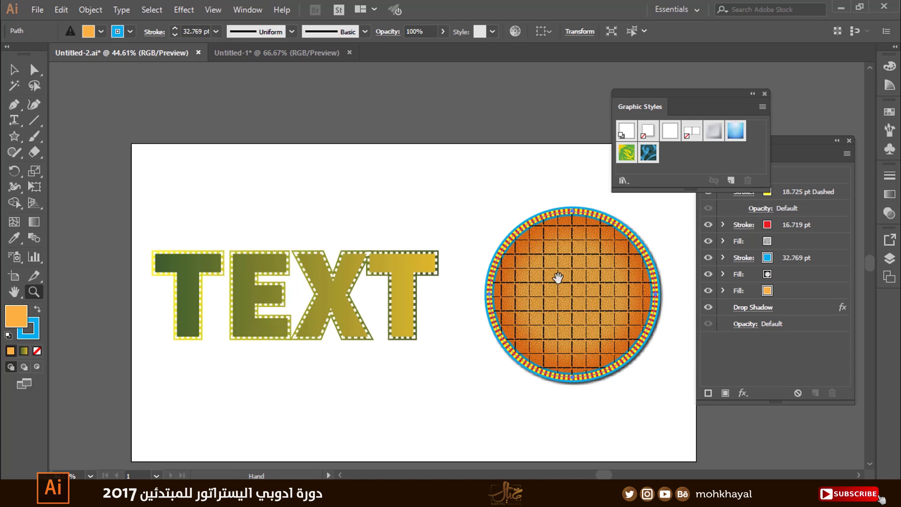
{"action": "left_click_drag", "start_coordinate": [557, 277], "coordinate": [475, 249]}
{"action": "left_click_drag", "start_coordinate": [710, 96], "coordinate": [647, 75]}
{"action": "left_click_drag", "start_coordinate": [753, 142], "coordinate": [738, 217]}
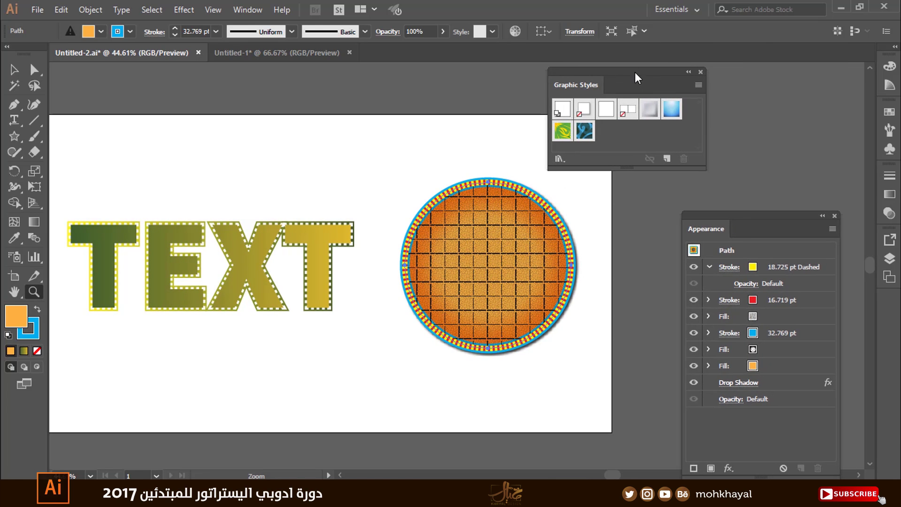
{"action": "left_click_drag", "start_coordinate": [635, 72], "coordinate": [773, 69]}
{"action": "left_click_drag", "start_coordinate": [765, 215], "coordinate": [779, 182]}
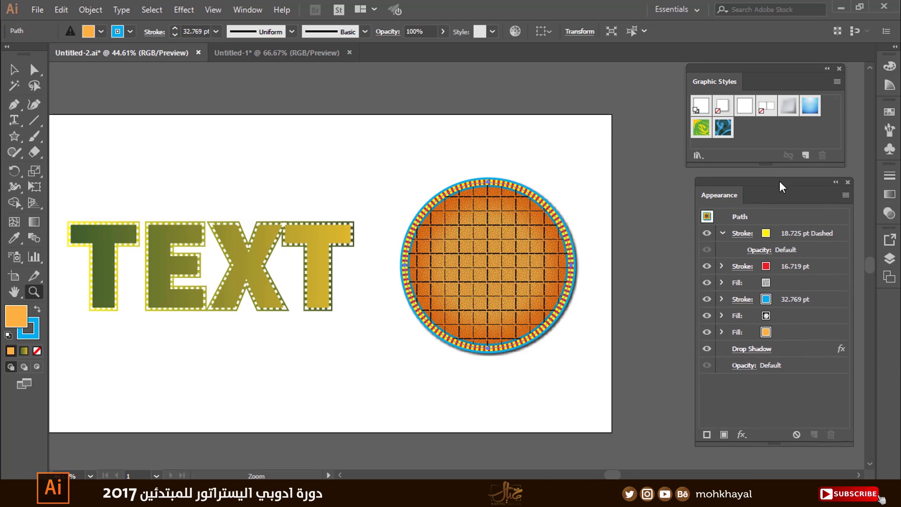
Reselect the circle badge and drag its appearance into Graphic Styles as a new style.
{"action": "left_click", "coordinate": [14, 70]}
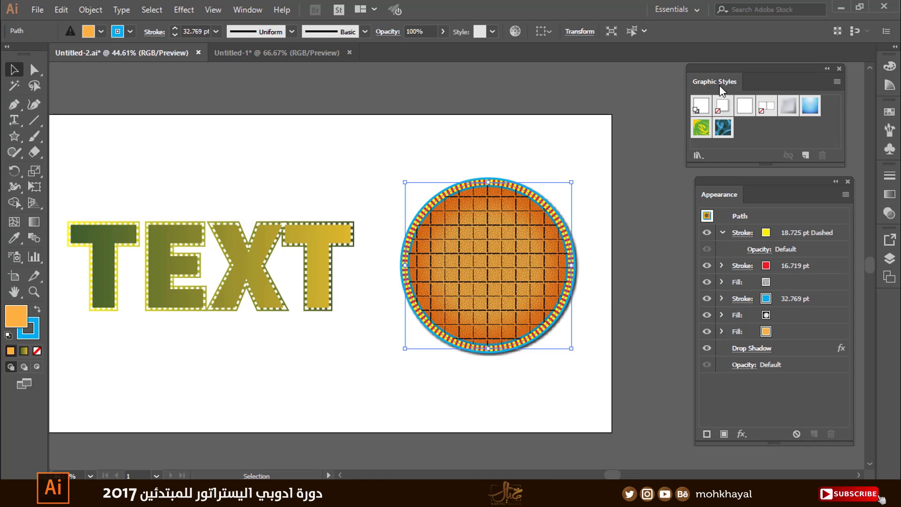
{"action": "left_click", "coordinate": [441, 122]}
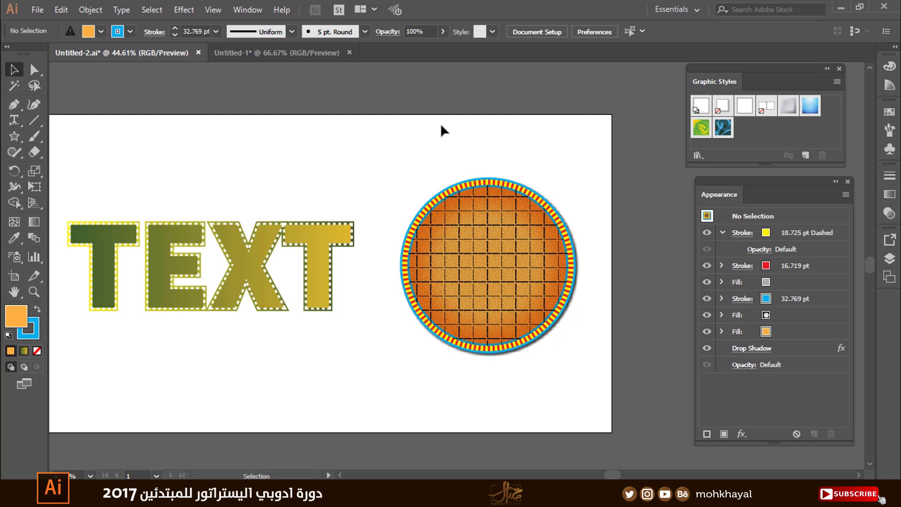
{"action": "left_click", "coordinate": [554, 246]}
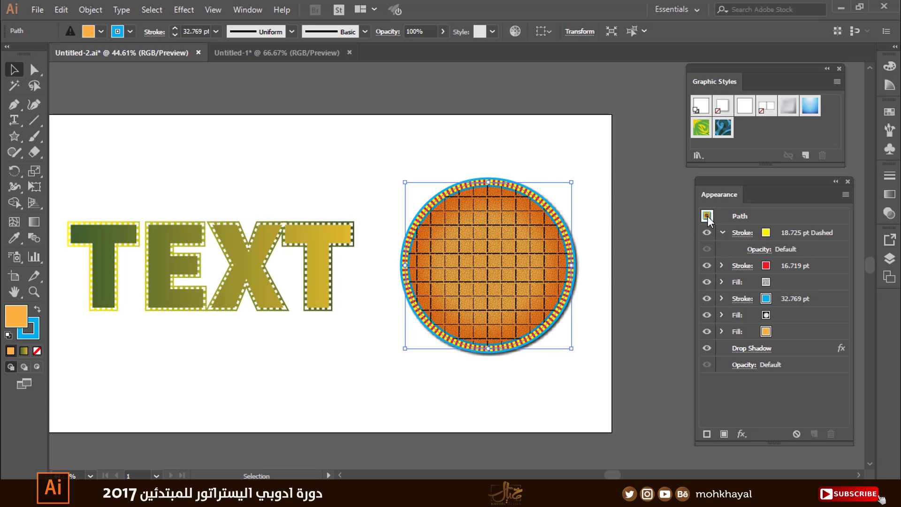
{"action": "left_click_drag", "start_coordinate": [706, 217], "coordinate": [771, 136]}
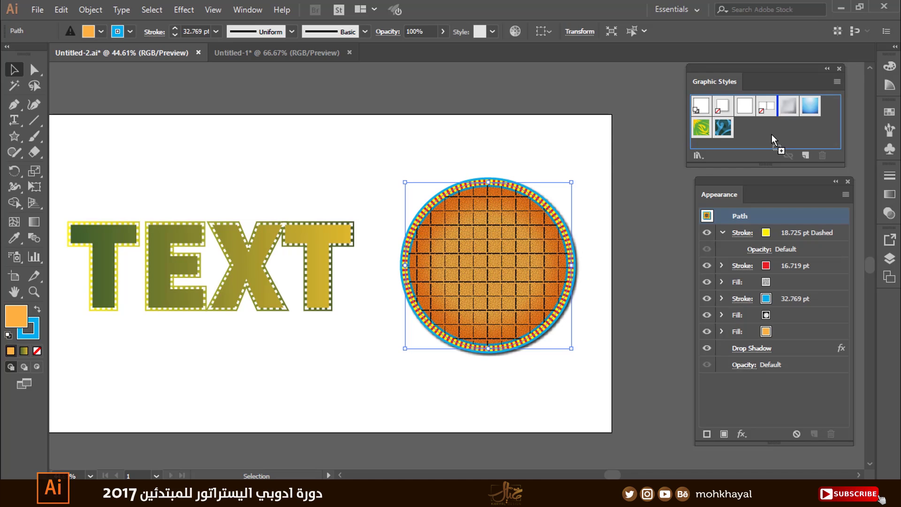
{"action": "mouse_move", "coordinate": [772, 135]}
{"action": "left_mouse_down"}
{"action": "mouse_move", "coordinate": [763, 138]}
{"action": "mouse_move", "coordinate": [795, 126]}
{"action": "mouse_move", "coordinate": [756, 135]}
{"action": "left_mouse_up"}
{"action": "left_click_drag", "start_coordinate": [765, 134], "coordinate": [765, 135]}
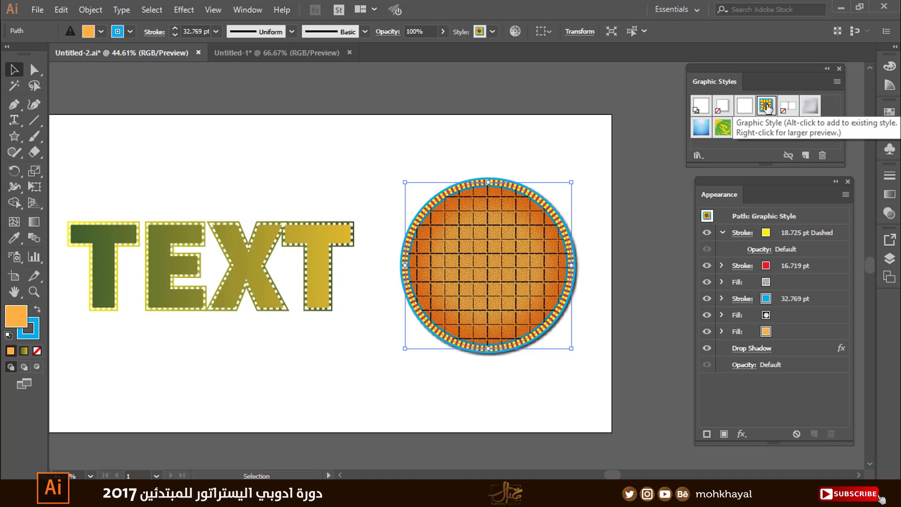
{"action": "left_click", "coordinate": [598, 130]}
{"action": "left_click", "coordinate": [266, 309]}
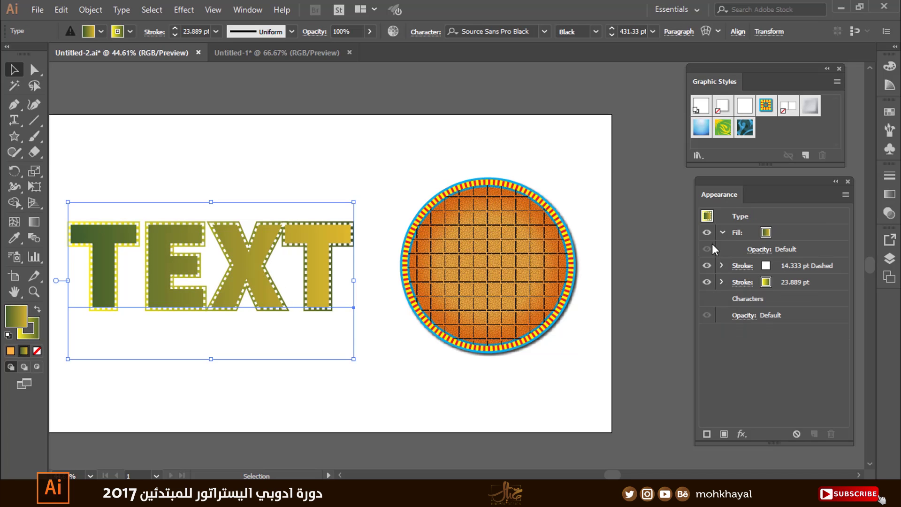
{"action": "left_click", "coordinate": [707, 217]}
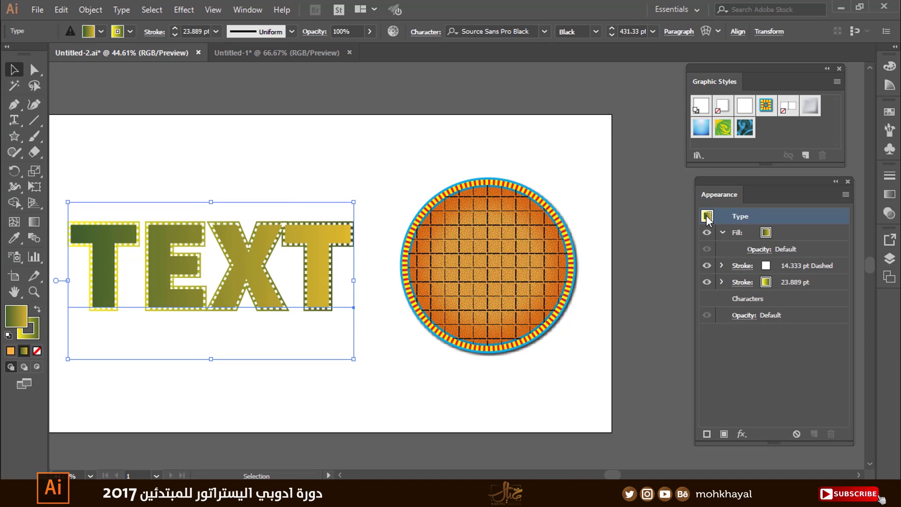
{"action": "left_click_drag", "start_coordinate": [707, 216], "coordinate": [790, 146]}
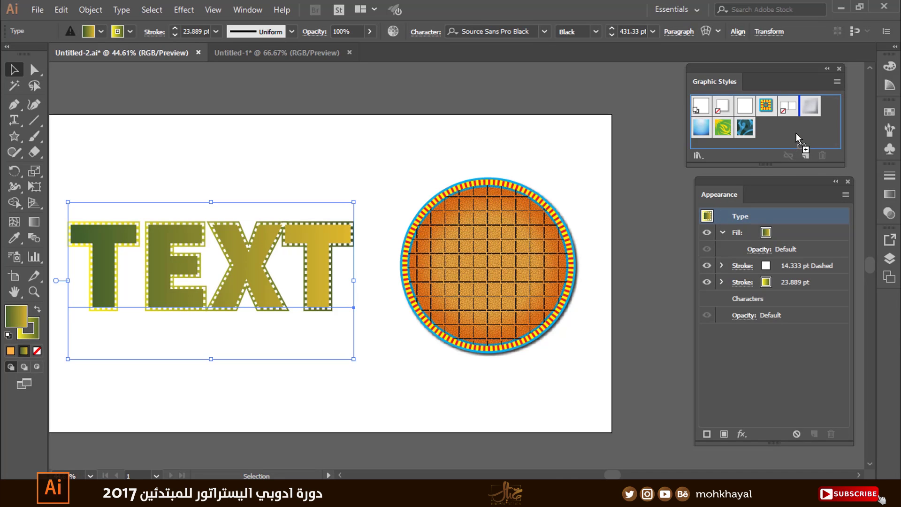
{"action": "left_click_drag", "start_coordinate": [790, 144], "coordinate": [796, 133]}
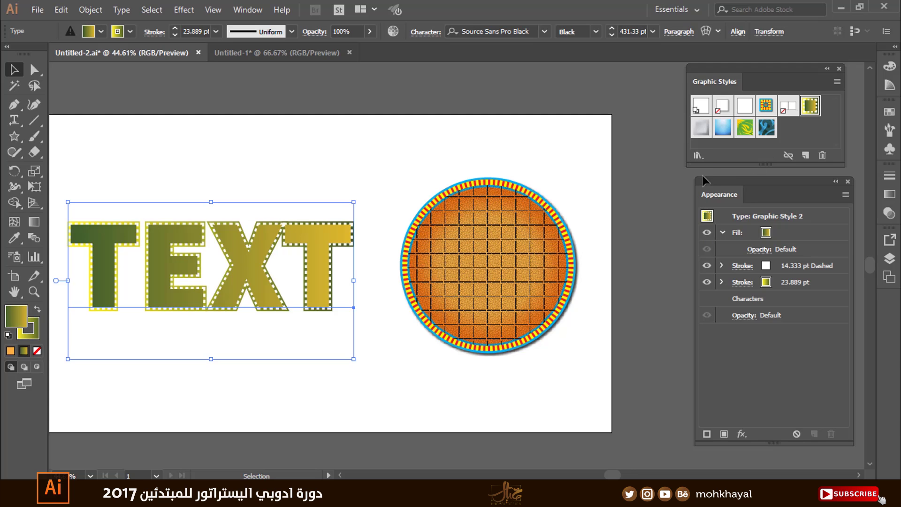
{"action": "left_click", "coordinate": [587, 158]}
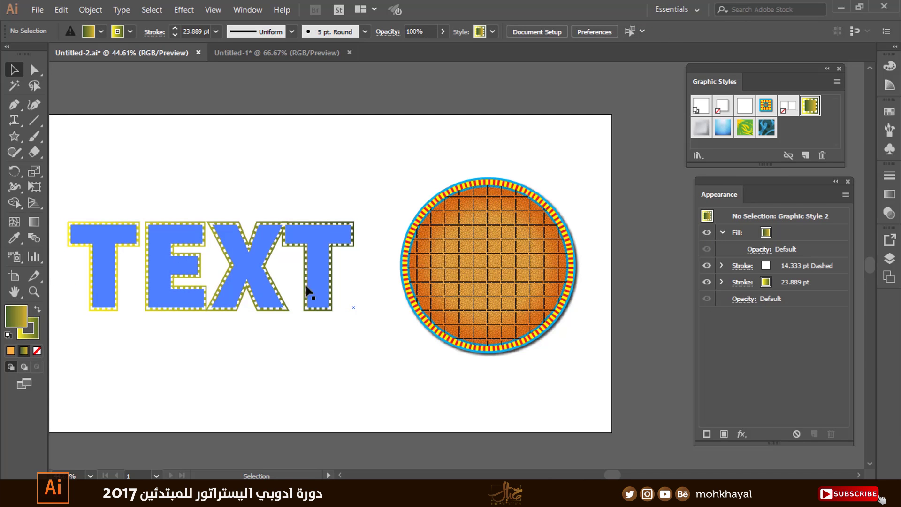
{"action": "key", "text": "ctrl+z"}
{"action": "double_click", "coordinate": [278, 228]}
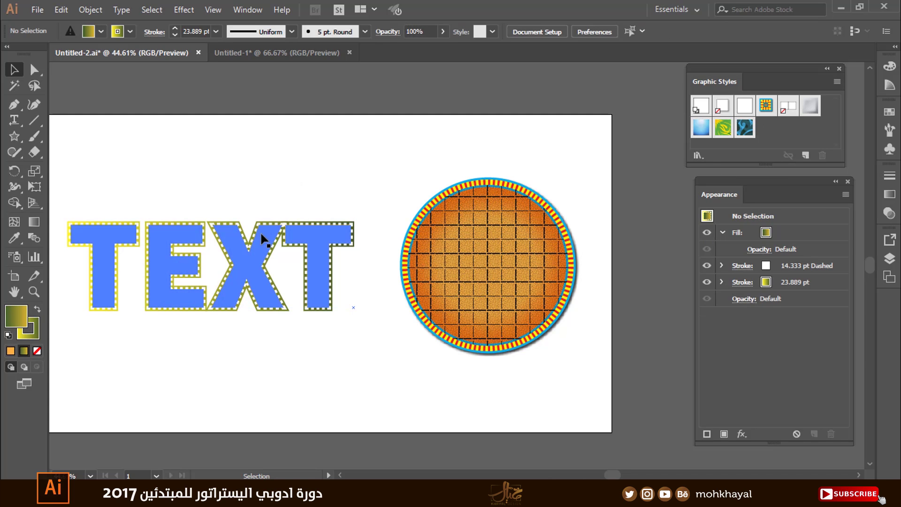
Create 'Graphic Style 2t' from the selected TEXT via the Graphic Styles flyout, then deselect.
{"action": "left_click", "coordinate": [239, 249]}
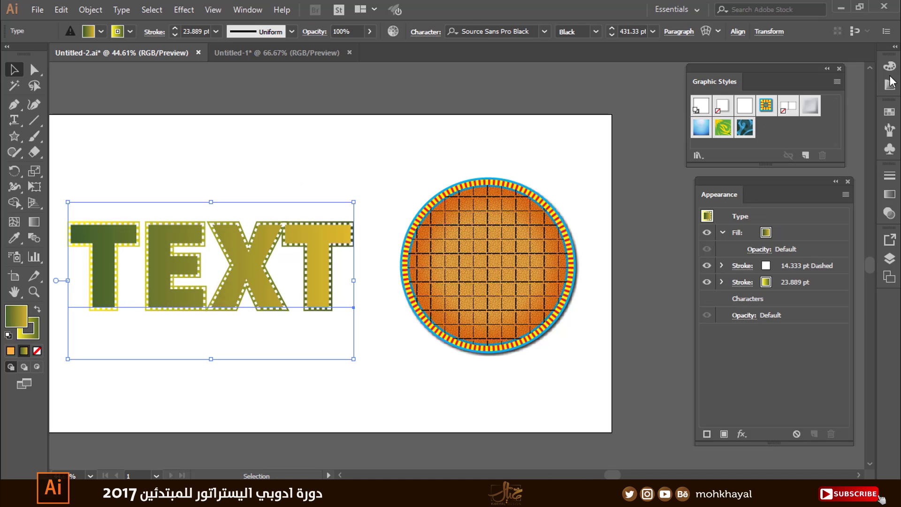
{"action": "left_click", "coordinate": [838, 82]}
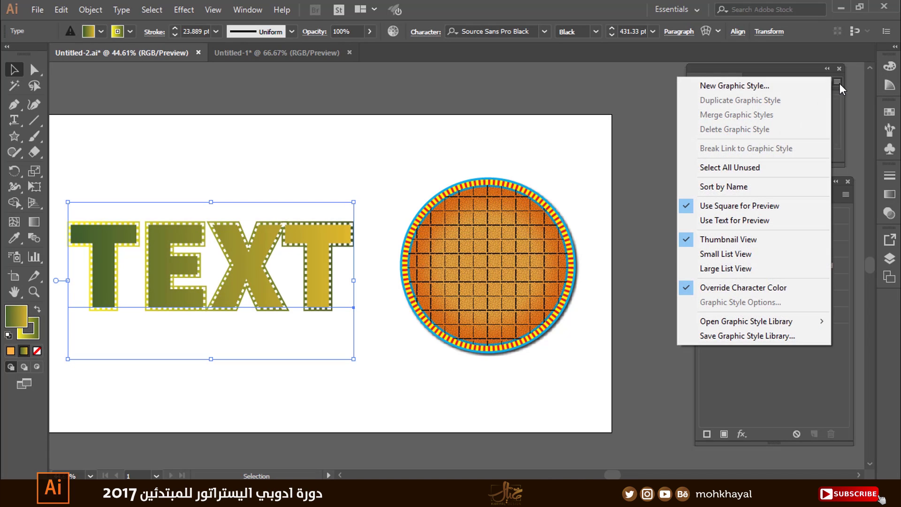
{"action": "left_click", "coordinate": [782, 86]}
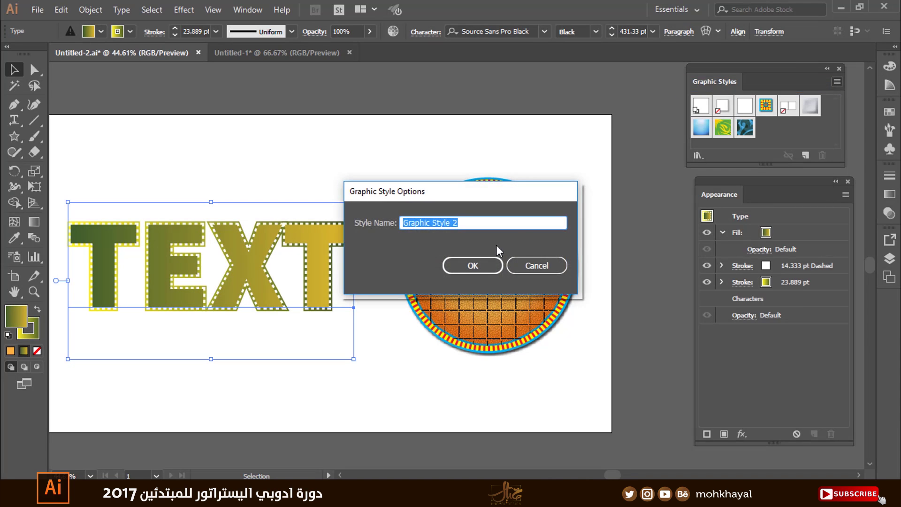
{"action": "left_click", "coordinate": [463, 224]}
{"action": "type", "text": "t"}
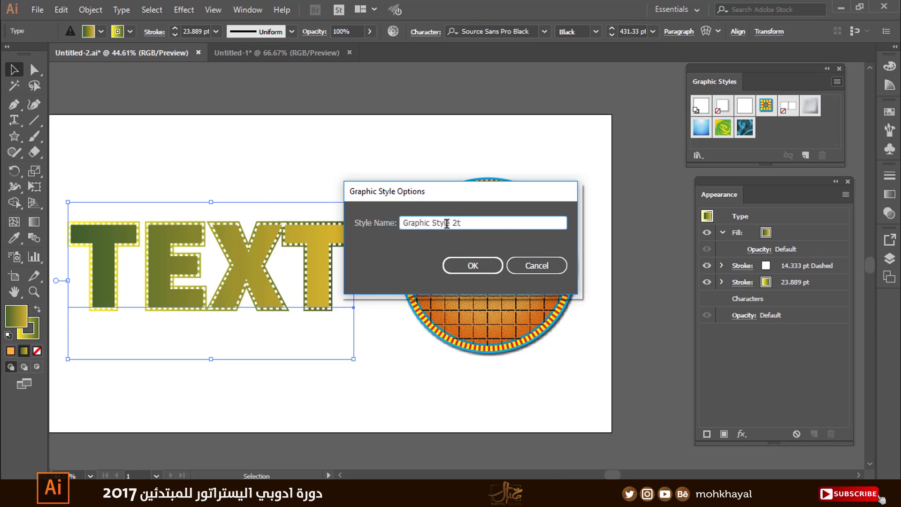
{"action": "left_click_drag", "start_coordinate": [461, 224], "coordinate": [419, 223]}
{"action": "left_click", "coordinate": [486, 266]}
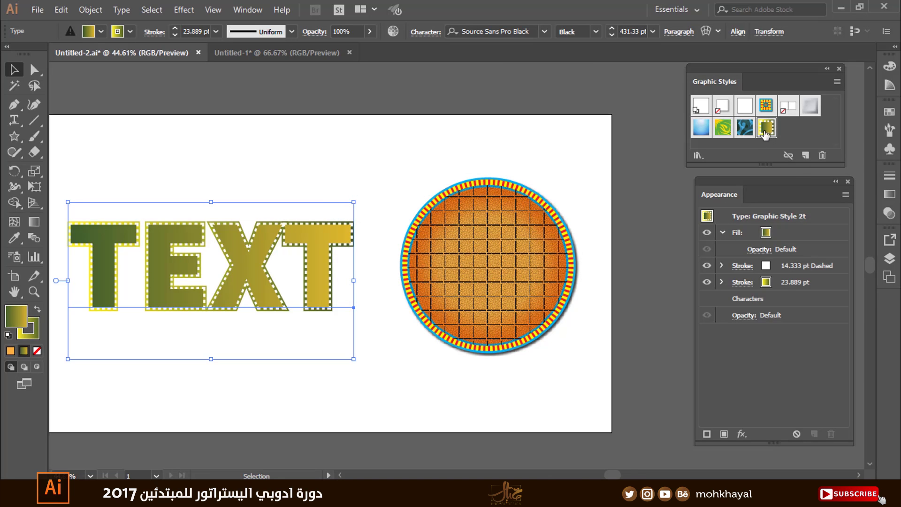
{"action": "left_click", "coordinate": [499, 162]}
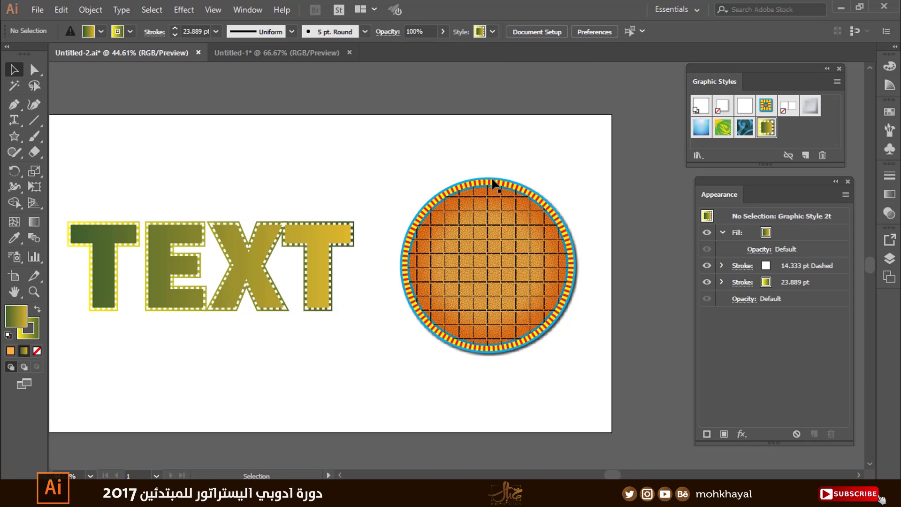
{"action": "left_click_drag", "start_coordinate": [707, 216], "coordinate": [693, 196]}
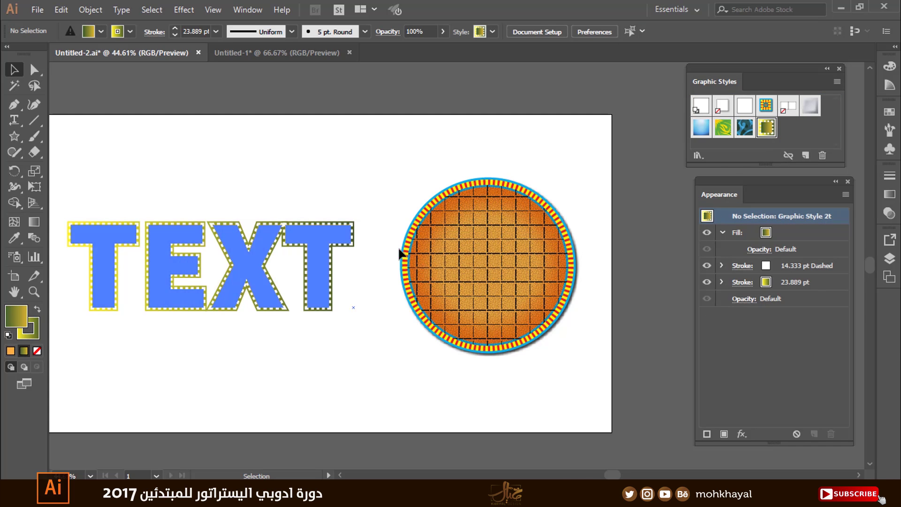
Select the circle, open and dismiss the Graphic Styles menu, then select TEXT.
{"action": "left_click", "coordinate": [433, 245]}
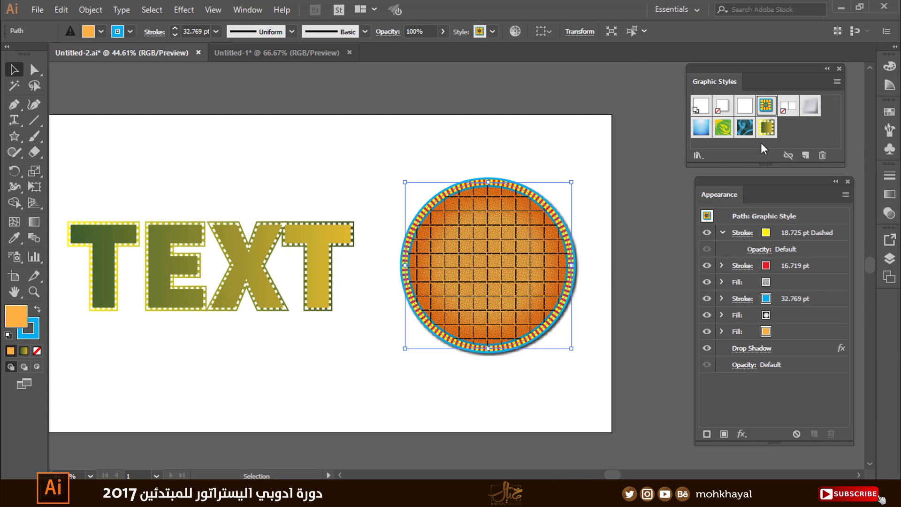
{"action": "left_click", "coordinate": [834, 82]}
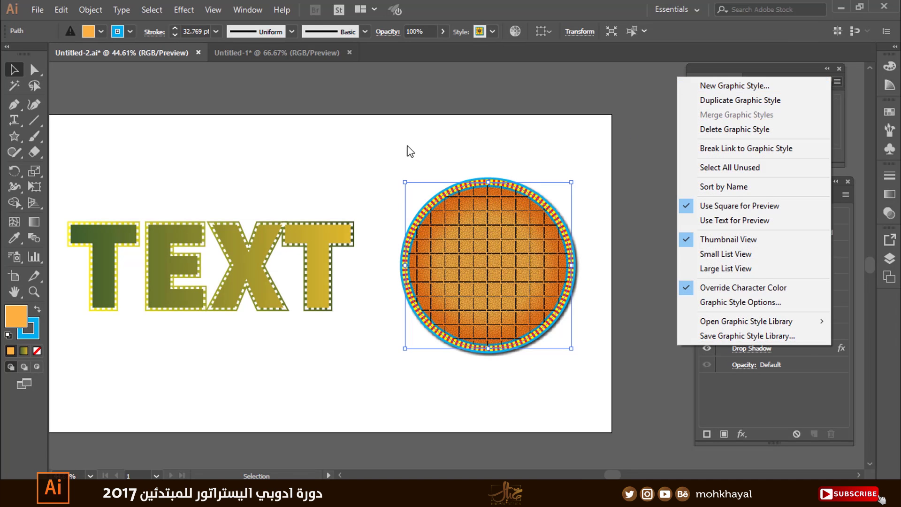
{"action": "left_click", "coordinate": [309, 146]}
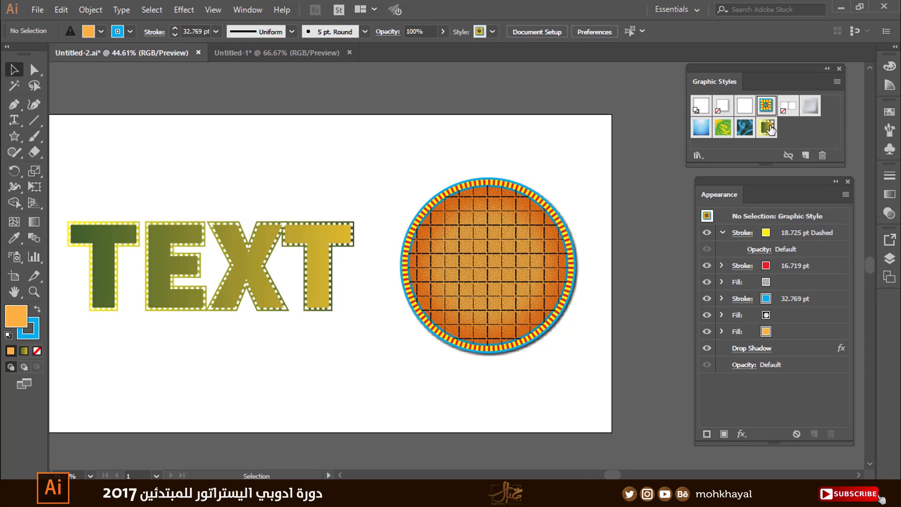
{"action": "left_click", "coordinate": [536, 233]}
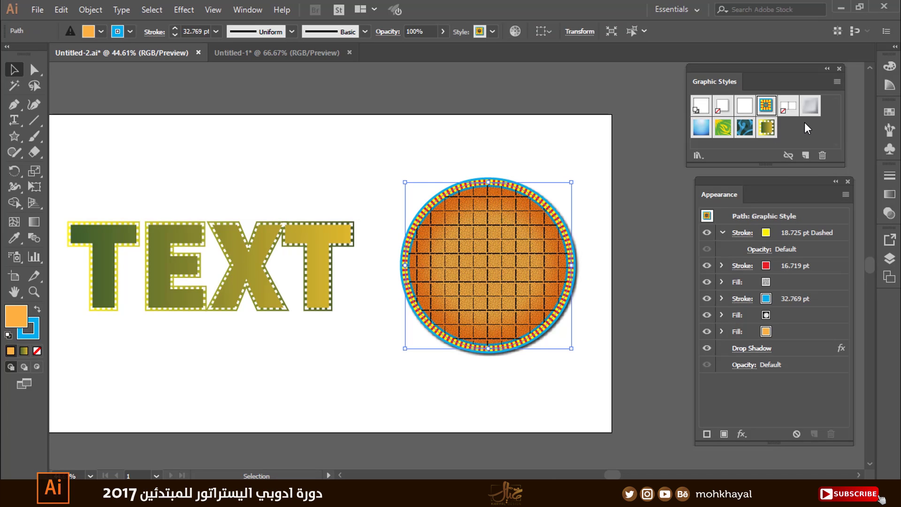
{"action": "left_click", "coordinate": [250, 260]}
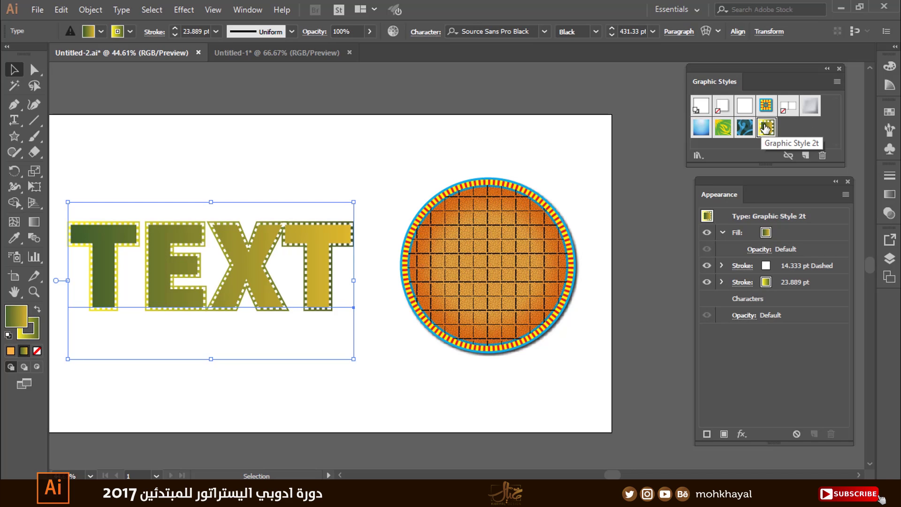
Rename Graphic Style 2t to a custom name and marquee-select the TEXT and circle.
{"action": "double_click", "coordinate": [765, 128]}
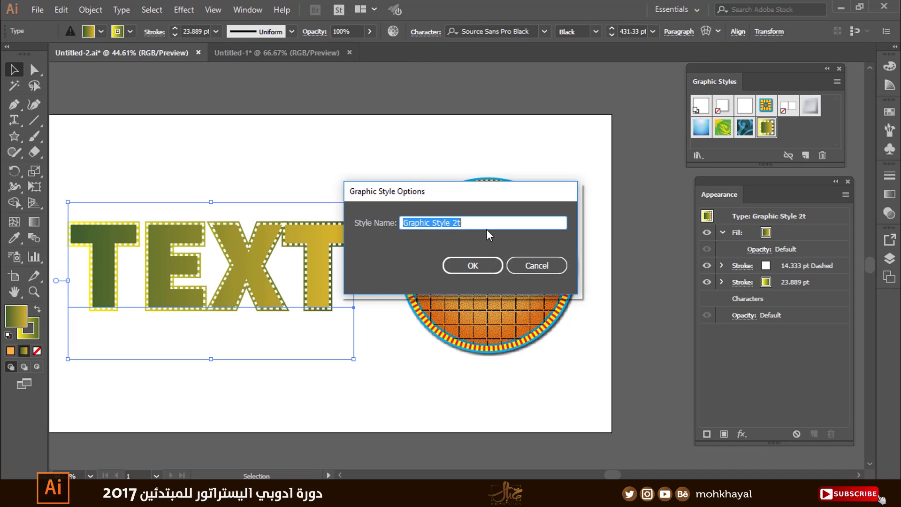
{"action": "type", "text": "khayal"}
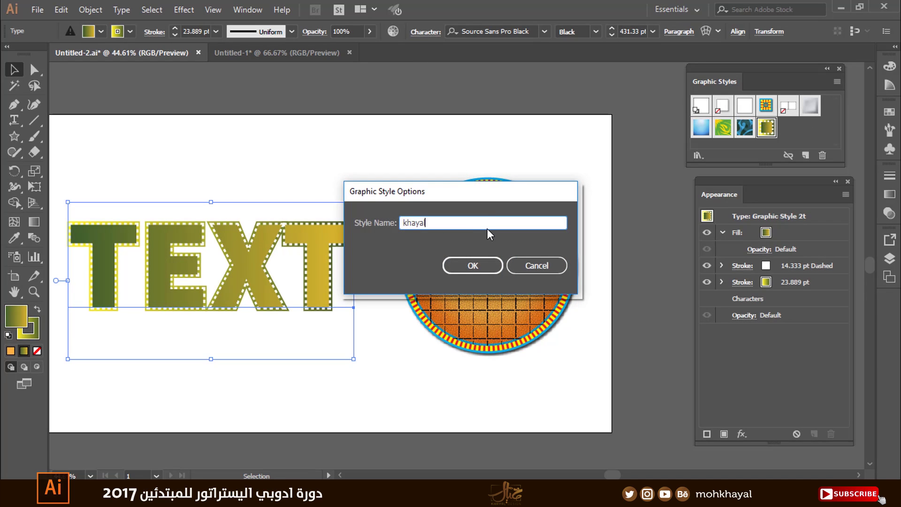
{"action": "key", "text": "Return"}
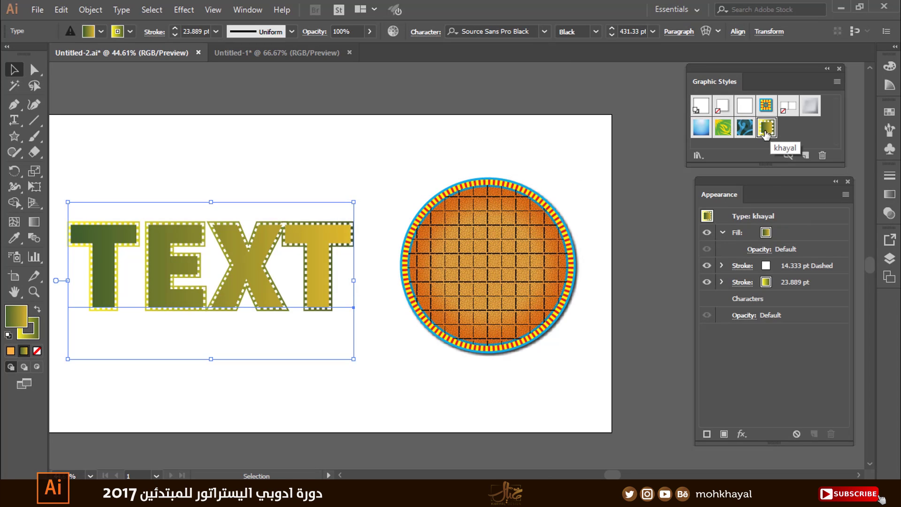
{"action": "right_click", "coordinate": [766, 134]}
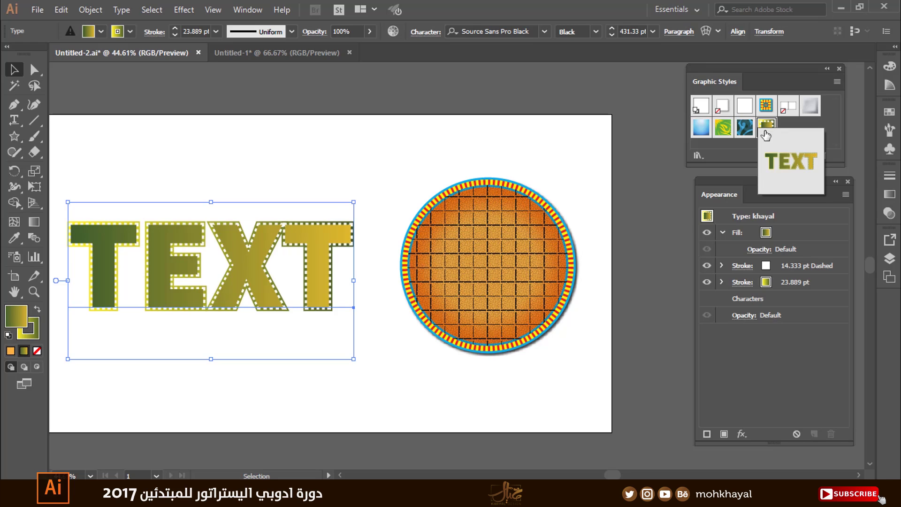
{"action": "left_click_drag", "start_coordinate": [600, 158], "coordinate": [256, 323]}
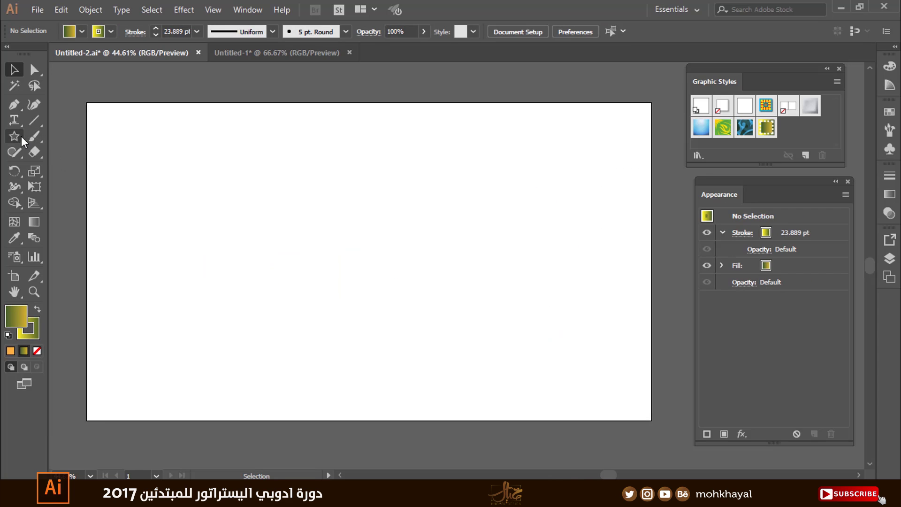
{"action": "mouse_move", "coordinate": [18, 138]}
{"action": "left_mouse_down"}
{"action": "mouse_move", "coordinate": [63, 198]}
{"action": "mouse_move", "coordinate": [70, 184]}
{"action": "left_mouse_up"}
{"action": "left_click_drag", "start_coordinate": [253, 205], "coordinate": [313, 237]}
{"action": "key", "text": "v"}
{"action": "mouse_move", "coordinate": [235, 246]}
{"action": "left_mouse_down"}
{"action": "mouse_move", "coordinate": [324, 301]}
{"action": "mouse_move", "coordinate": [317, 315]}
{"action": "left_mouse_up"}
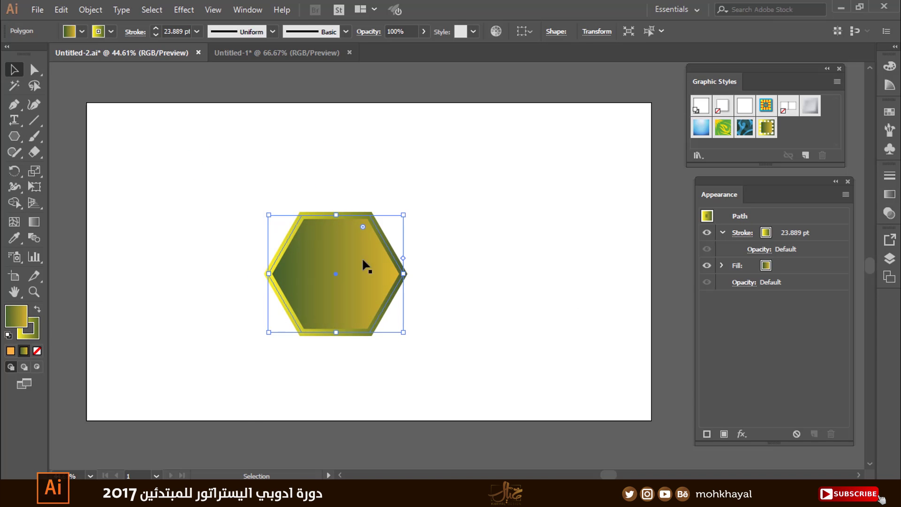
{"action": "left_click_drag", "start_coordinate": [403, 214], "coordinate": [439, 184]}
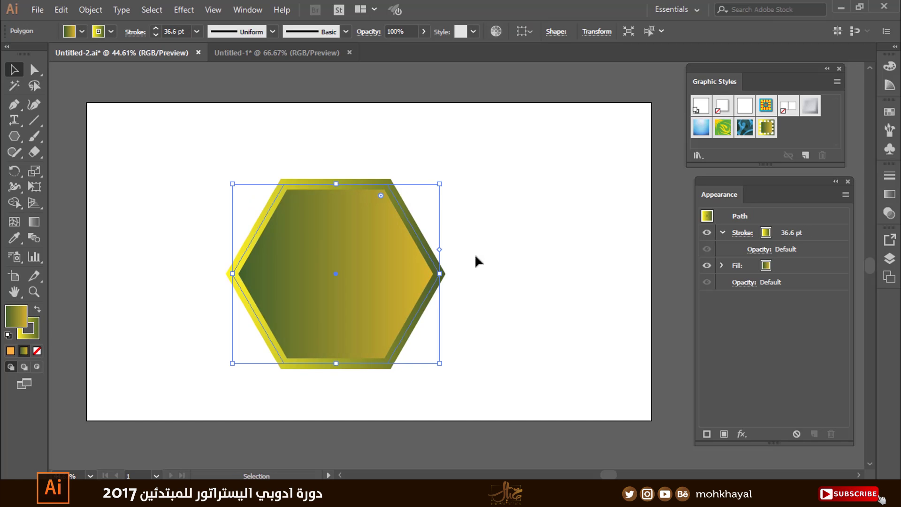
{"action": "left_click", "coordinate": [763, 107]}
{"action": "left_click", "coordinate": [535, 288]}
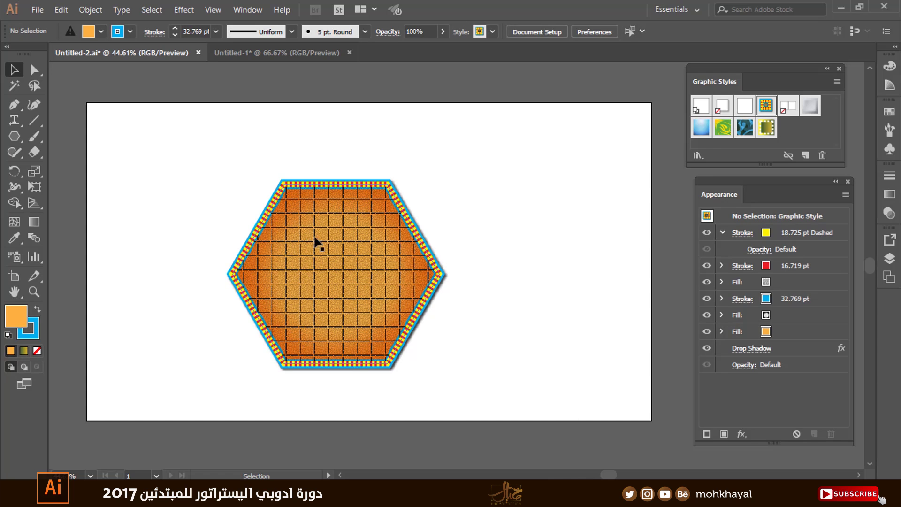
{"action": "left_click", "coordinate": [338, 248]}
Delete the hexagon, add the word 'text', and give it the gold khayal graphic style.
{"action": "key", "text": "Delete"}
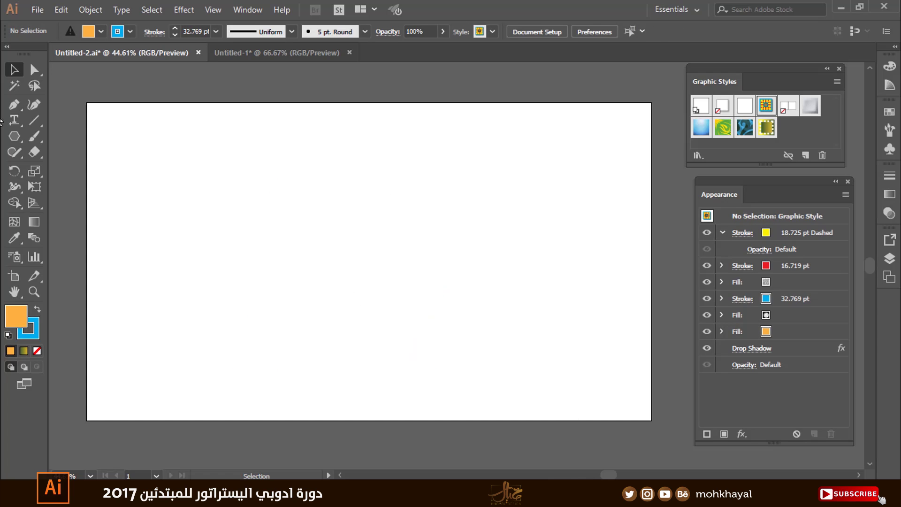
{"action": "left_click", "coordinate": [14, 120]}
{"action": "left_click", "coordinate": [361, 252]}
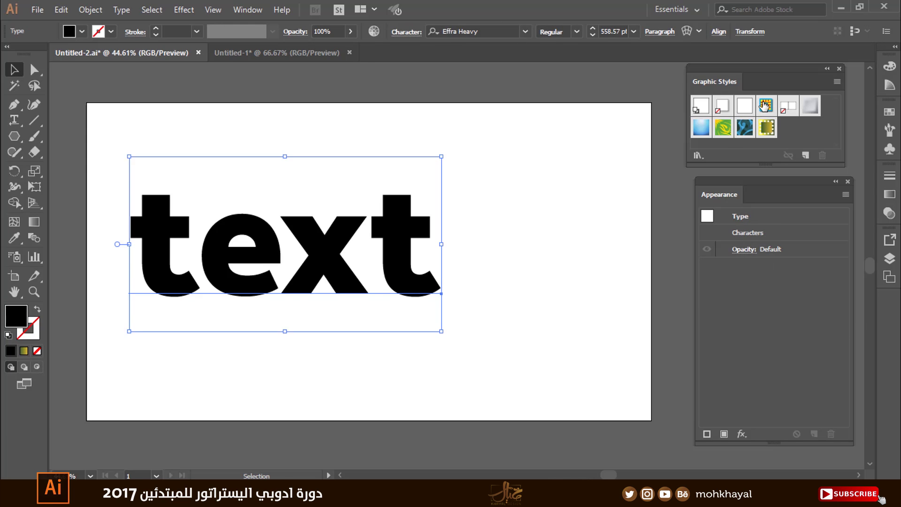
{"action": "left_click", "coordinate": [765, 106]}
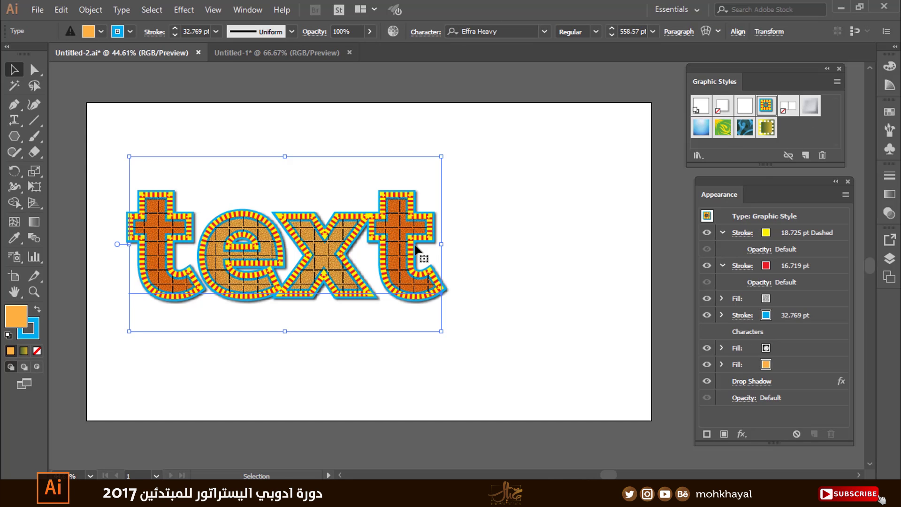
{"action": "left_click", "coordinate": [495, 253]}
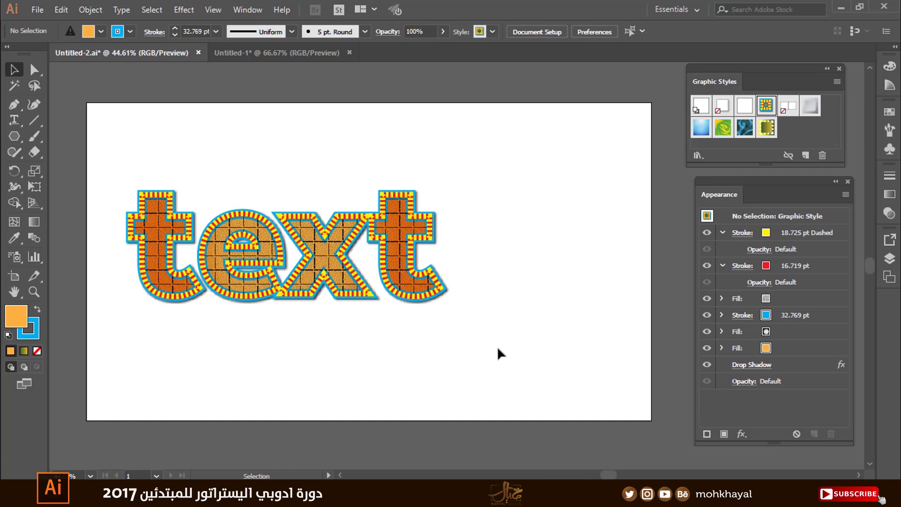
{"action": "left_click", "coordinate": [428, 276]}
{"action": "left_click", "coordinate": [767, 127]}
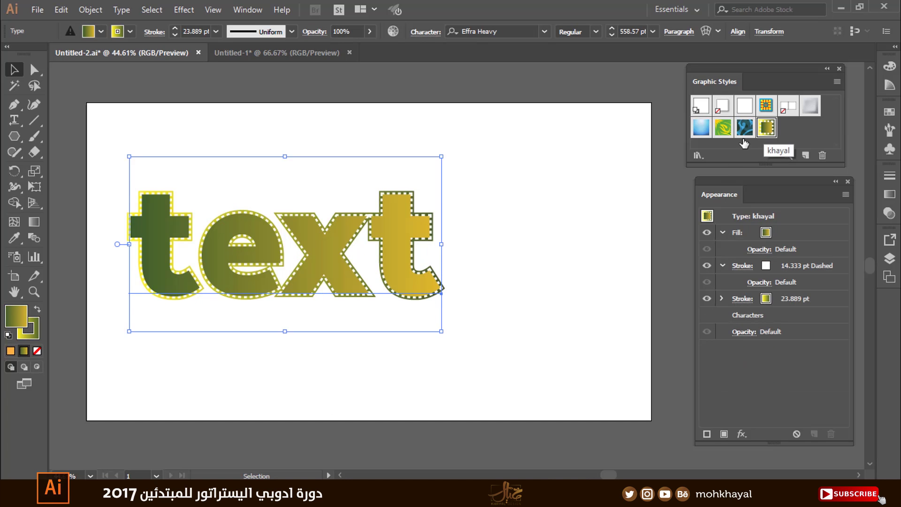
{"action": "left_click", "coordinate": [525, 225]}
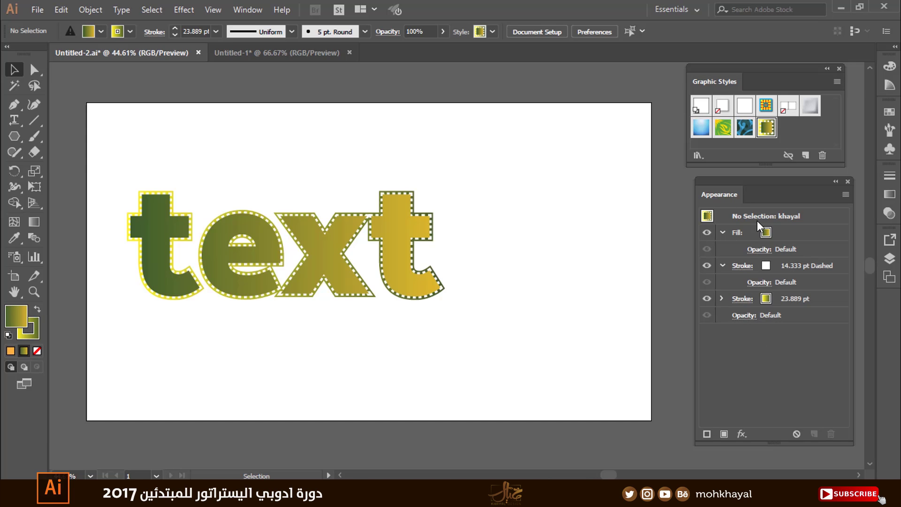
Save the khayal appearance as a new graphic style, khayal 2, and apply it to the text.
{"action": "left_click", "coordinate": [706, 217]}
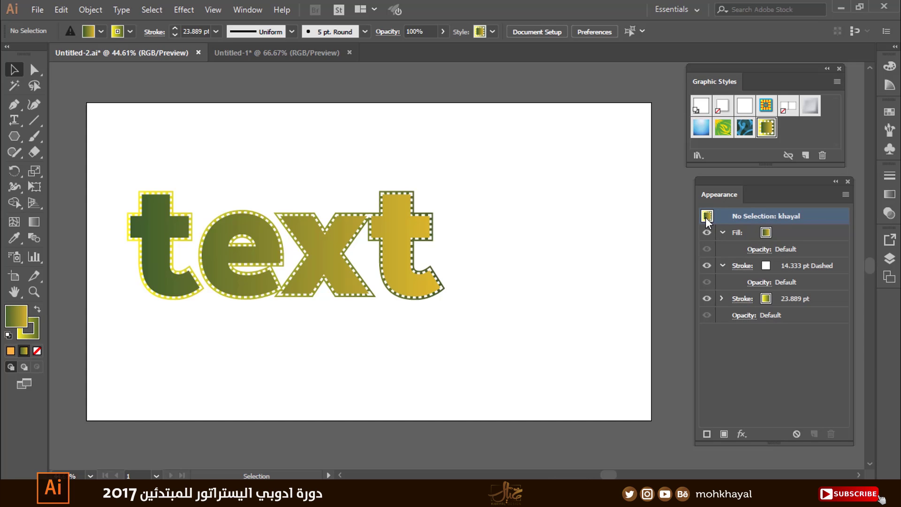
{"action": "left_click_drag", "start_coordinate": [705, 218], "coordinate": [789, 134]}
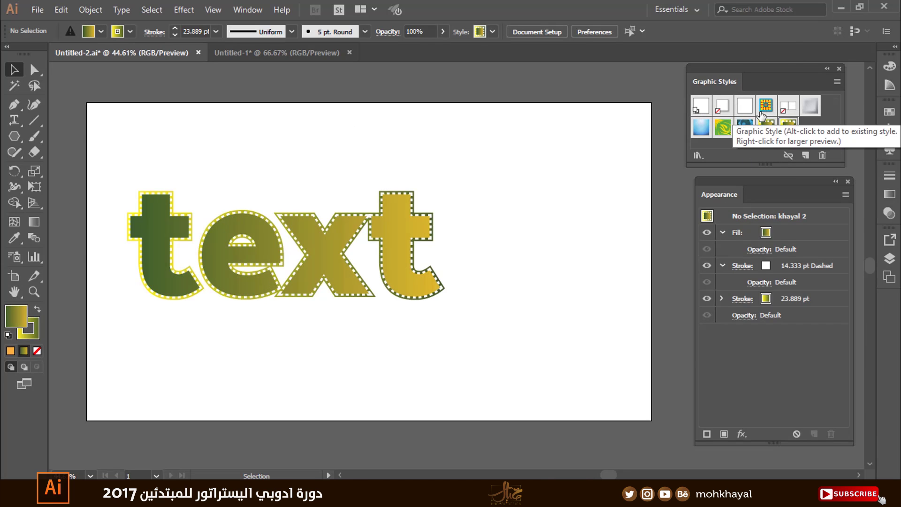
{"action": "mouse_move", "coordinate": [762, 114]}
{"action": "left_mouse_down"}
{"action": "mouse_move", "coordinate": [217, 308]}
{"action": "mouse_move", "coordinate": [282, 253]}
{"action": "left_mouse_up"}
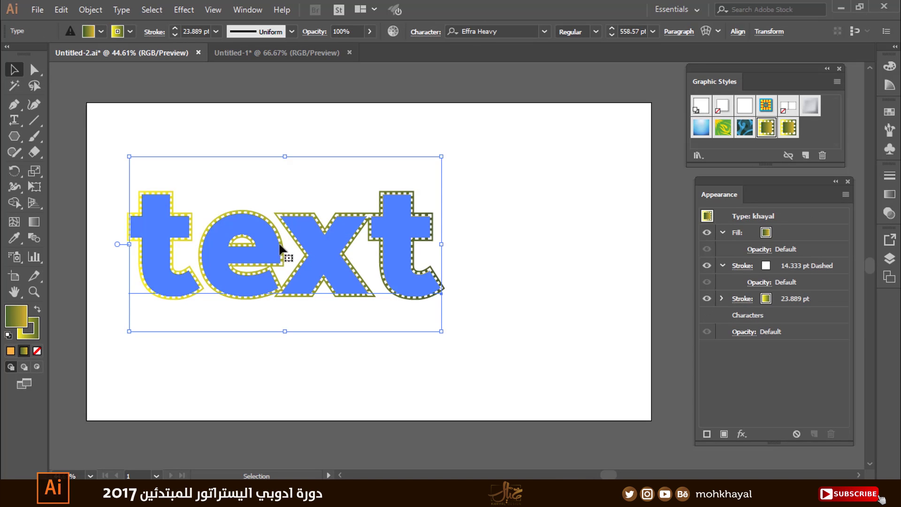
Draw a rectangle to the right of the text and move it slightly up and right.
{"action": "left_click", "coordinate": [19, 130]}
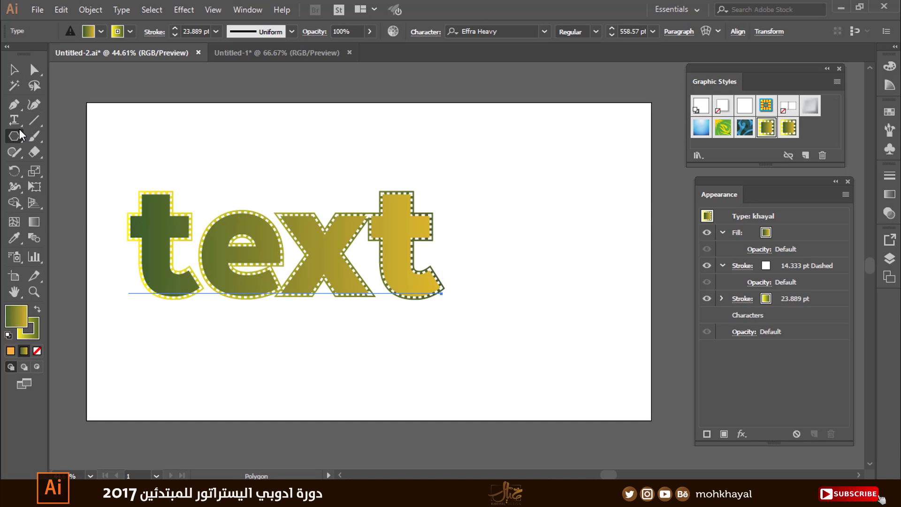
{"action": "left_click", "coordinate": [70, 152]}
{"action": "left_click", "coordinate": [15, 136]}
{"action": "left_click", "coordinate": [71, 137]}
{"action": "left_click_drag", "start_coordinate": [452, 185], "coordinate": [609, 324]}
{"action": "key", "text": "v"}
{"action": "left_click_drag", "start_coordinate": [493, 243], "coordinate": [503, 235]}
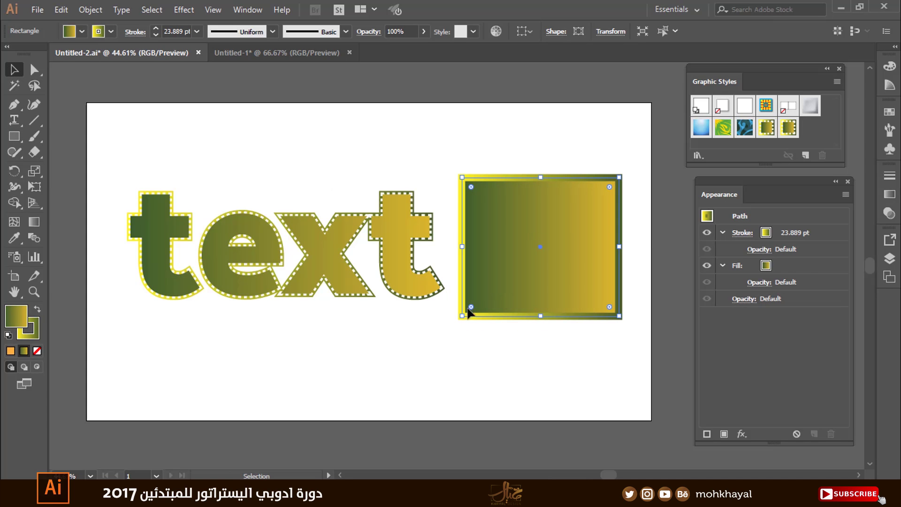
Apply the orange tiled graphic style to the rectangle and nudge it into place.
{"action": "left_click", "coordinate": [769, 111]}
{"action": "left_click", "coordinate": [636, 329]}
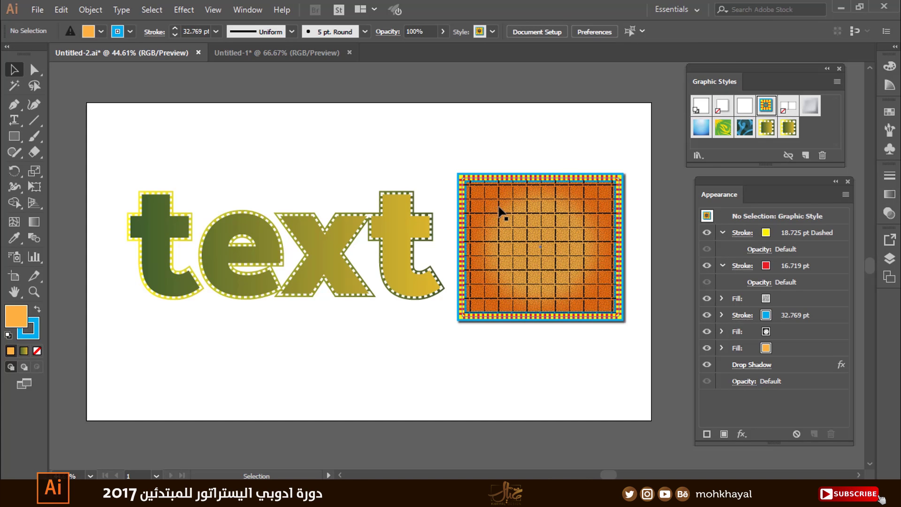
{"action": "left_click_drag", "start_coordinate": [490, 195], "coordinate": [518, 187]}
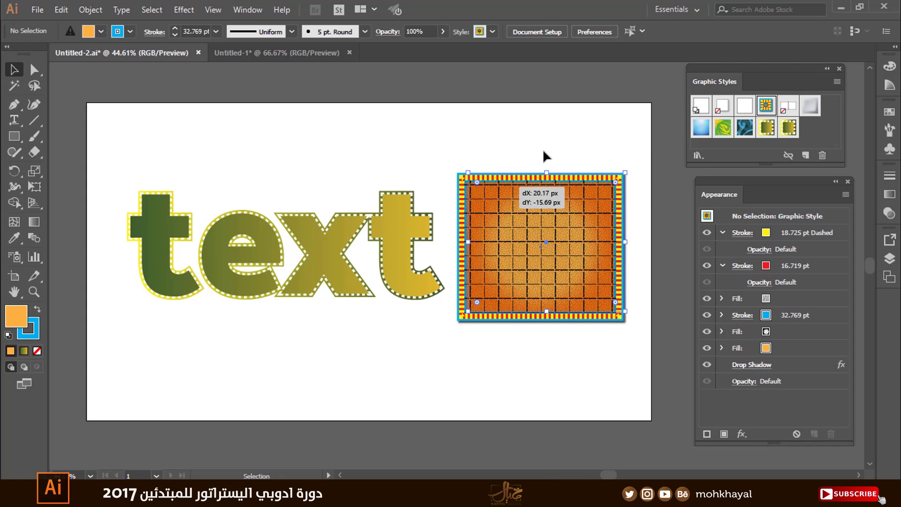
{"action": "left_click", "coordinate": [541, 148]}
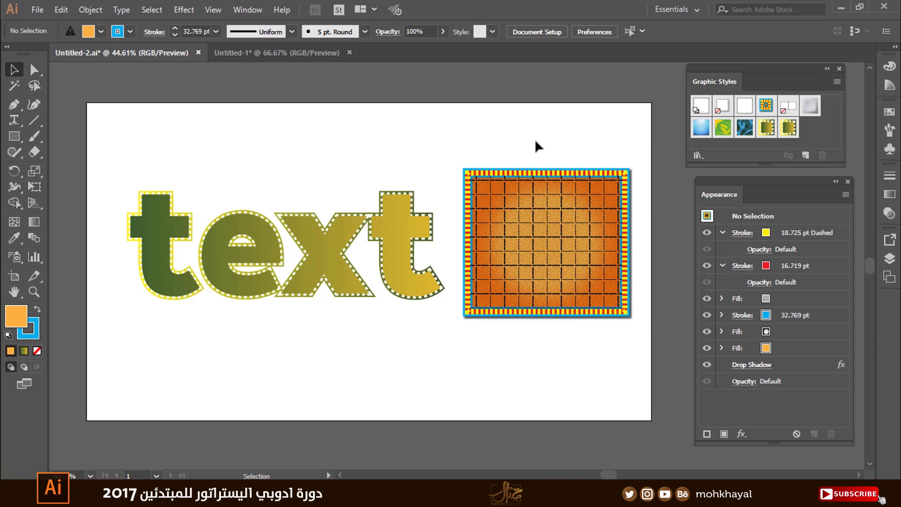
Hide the rectangle's grid texture fill in the Appearance panel, leaving a plain orange gradient.
{"action": "left_click", "coordinate": [537, 220]}
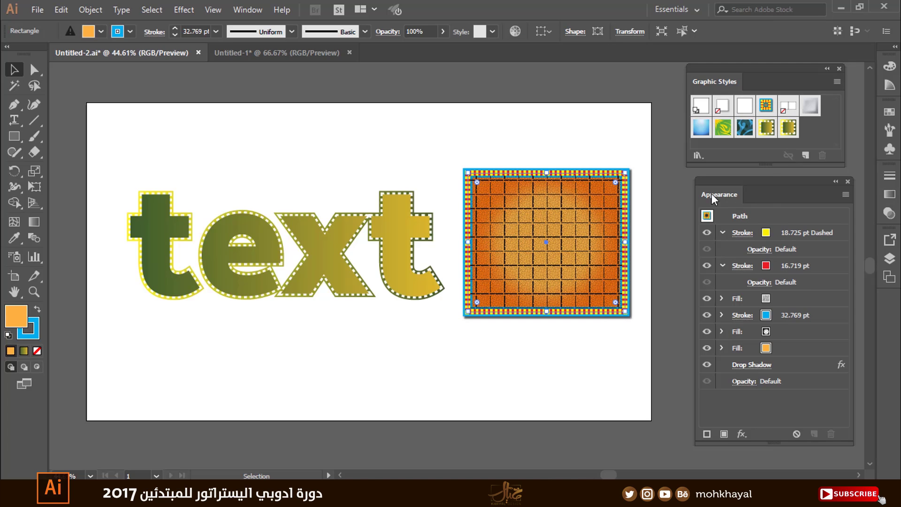
{"action": "left_click", "coordinate": [706, 299]}
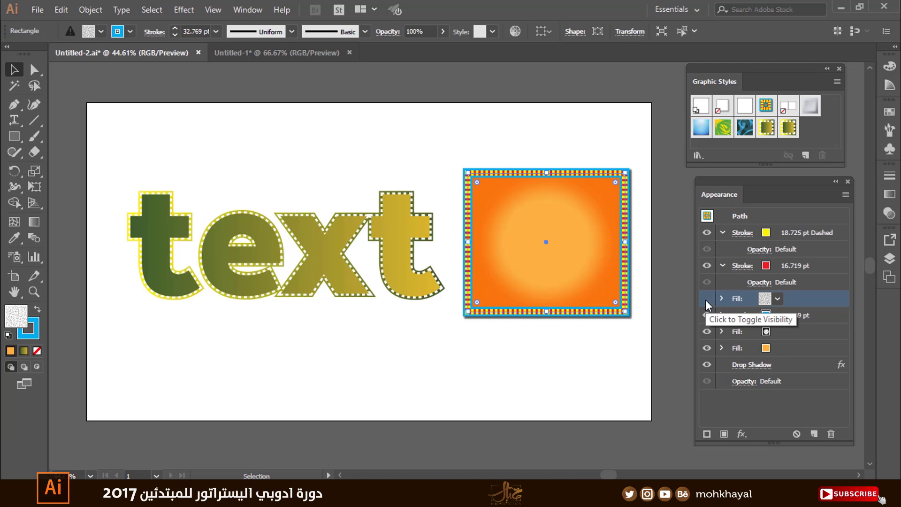
{"action": "key", "text": "ctrl+z"}
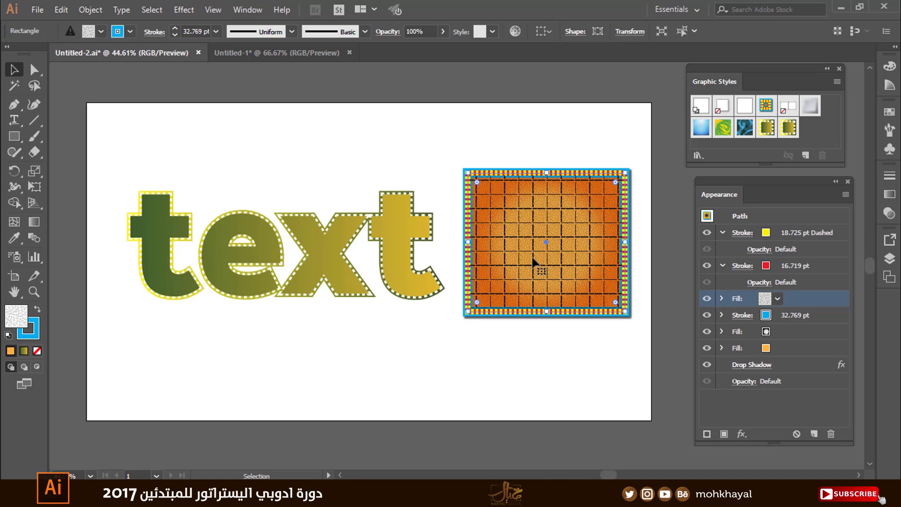
{"action": "left_click", "coordinate": [705, 299]}
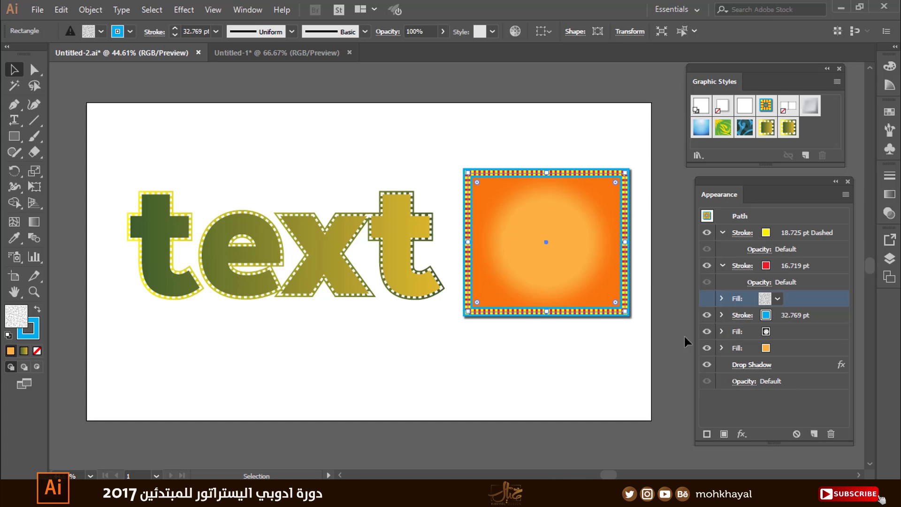
Open the rectangle's Drop Shadow settings, close them unchanged, and deselect the rectangle.
{"action": "left_click", "coordinate": [746, 366]}
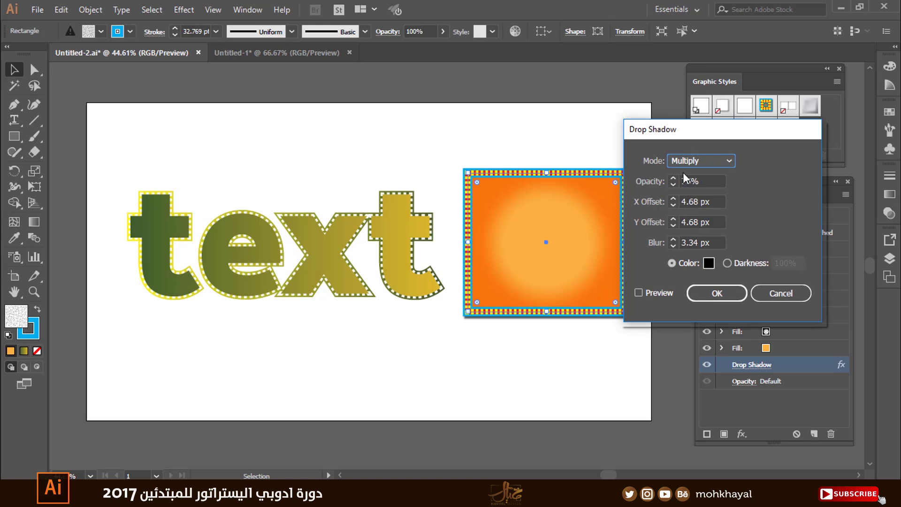
{"action": "left_click", "coordinate": [778, 295]}
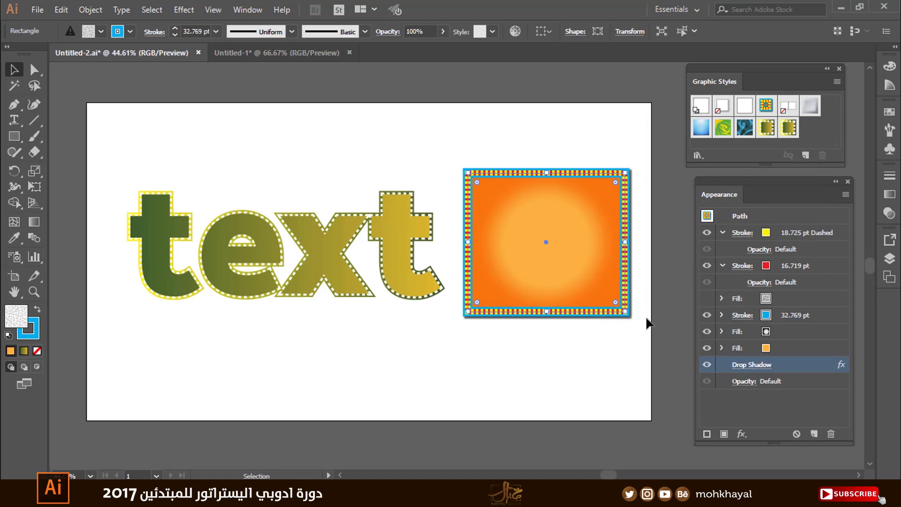
{"action": "left_click", "coordinate": [494, 136]}
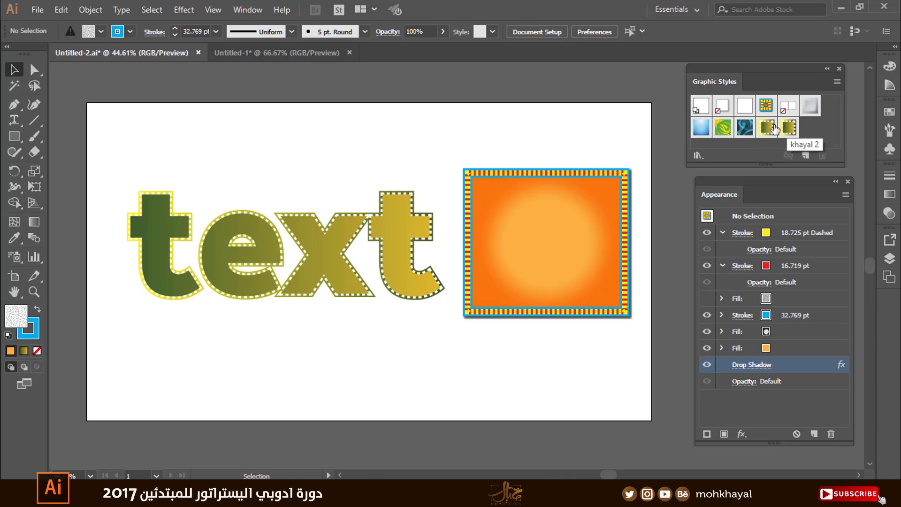
Save the graphic styles from the Graphic Styles Libraries menu as a library file named 'khayal 22'.
{"action": "left_click", "coordinate": [699, 153]}
{"action": "left_click", "coordinate": [705, 167]}
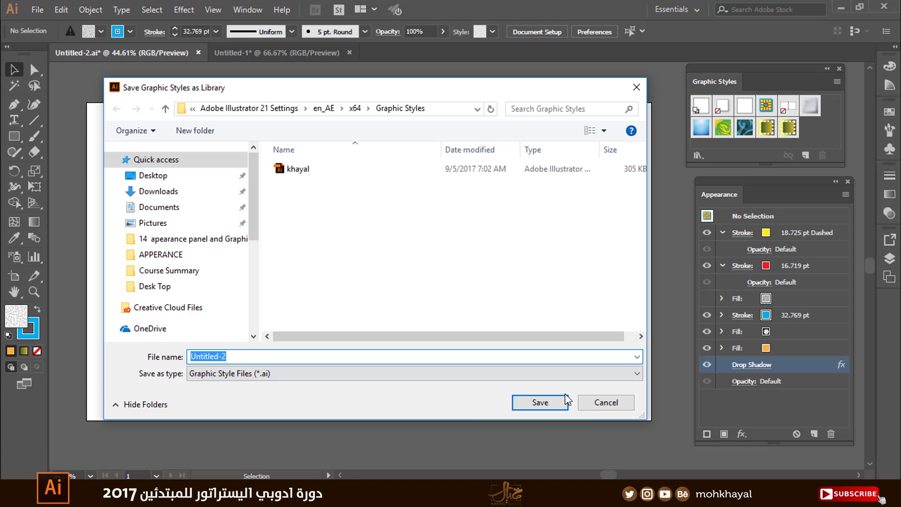
{"action": "left_click", "coordinate": [592, 405]}
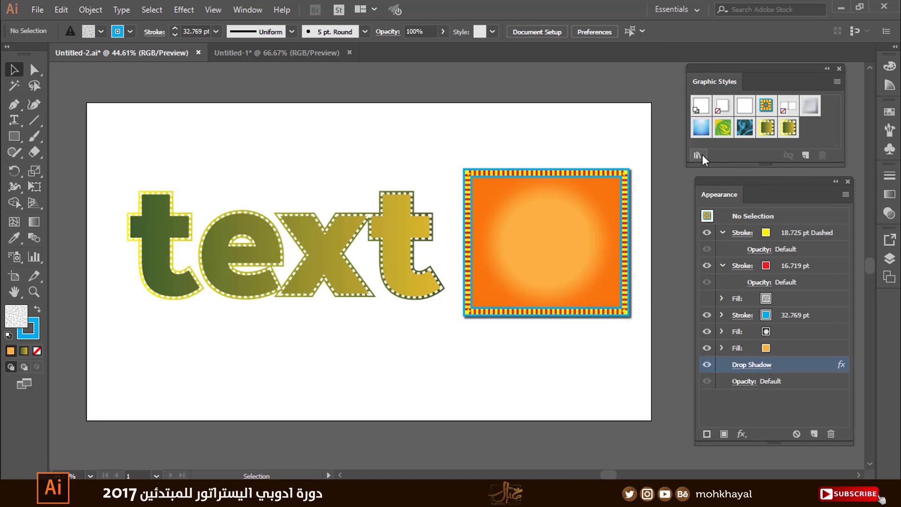
{"action": "left_click", "coordinate": [702, 155]}
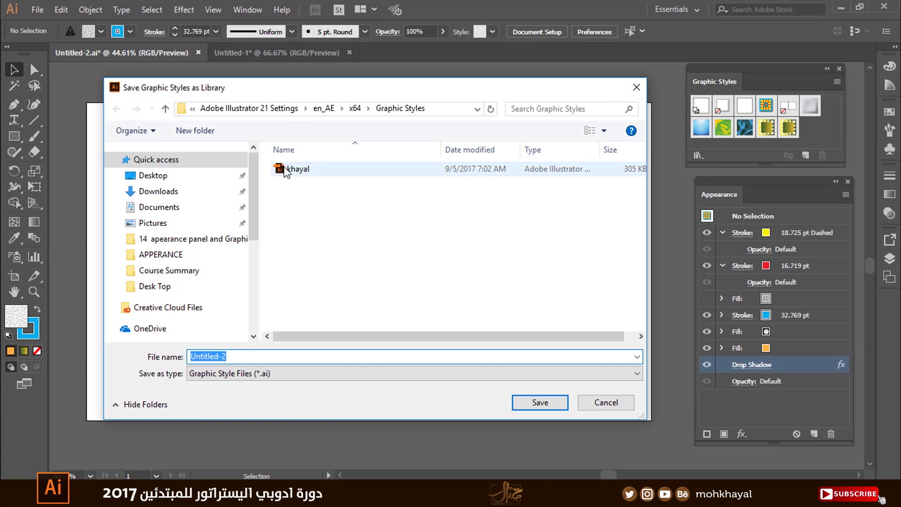
{"action": "left_click", "coordinate": [288, 169]}
{"action": "key", "text": "Delete"}
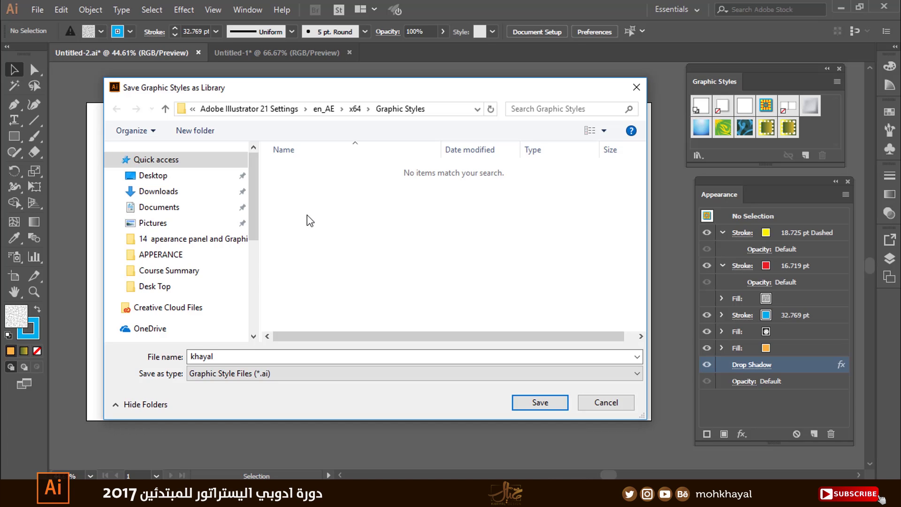
{"action": "double_click", "coordinate": [245, 357]}
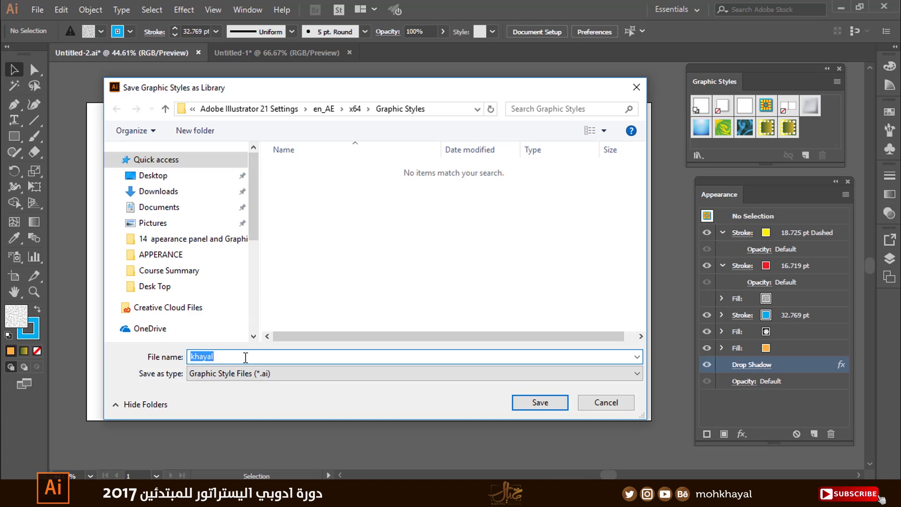
{"action": "left_click", "coordinate": [246, 357]}
{"action": "type", "text": "22"}
{"action": "left_click", "coordinate": [535, 402]}
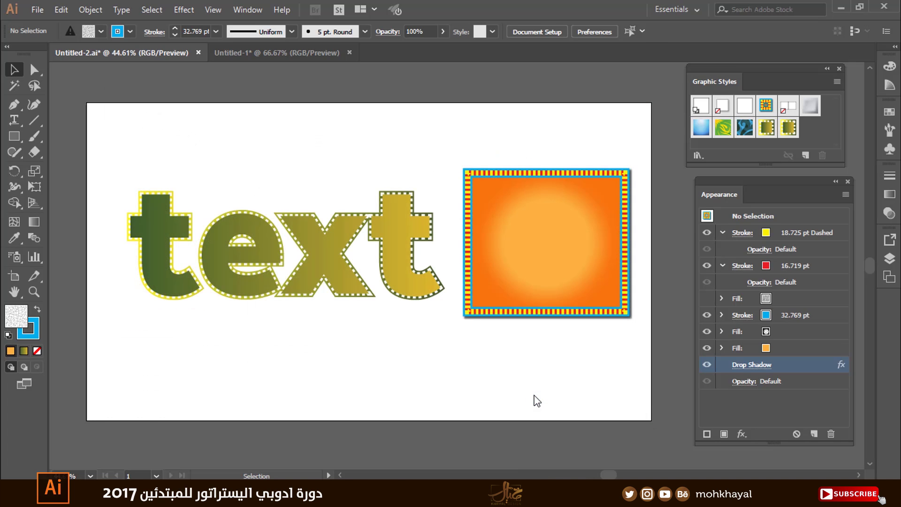
{"action": "left_click", "coordinate": [697, 155]}
{"action": "mouse_move", "coordinate": [756, 365]}
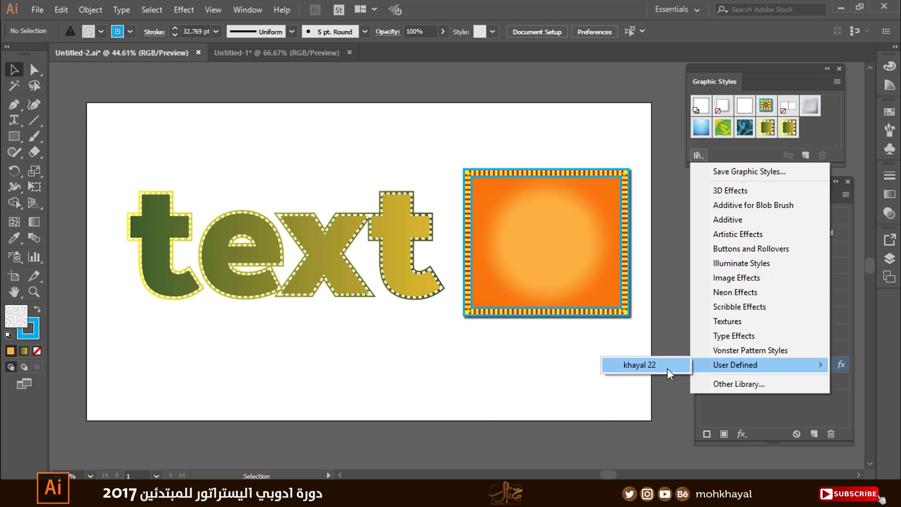
{"action": "left_click", "coordinate": [668, 364]}
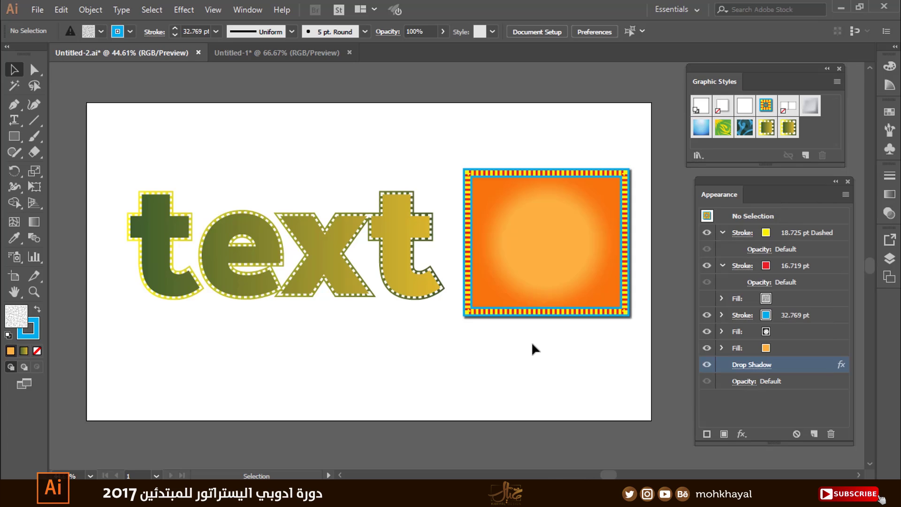